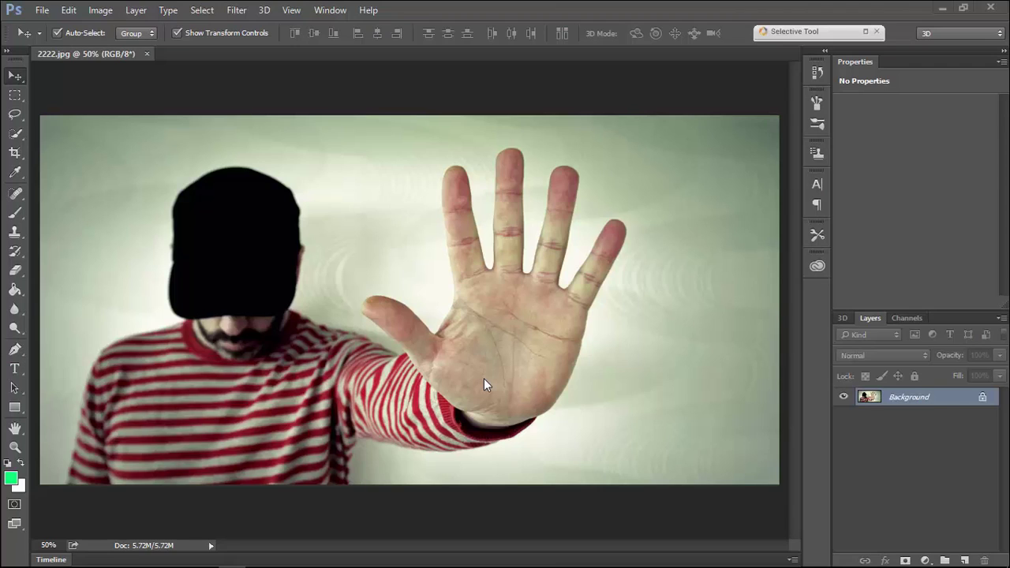
Quick-select the man's cap, shoulder, arm and all fingers, removing stray background near the arm.
{"action": "left_click", "coordinate": [15, 135]}
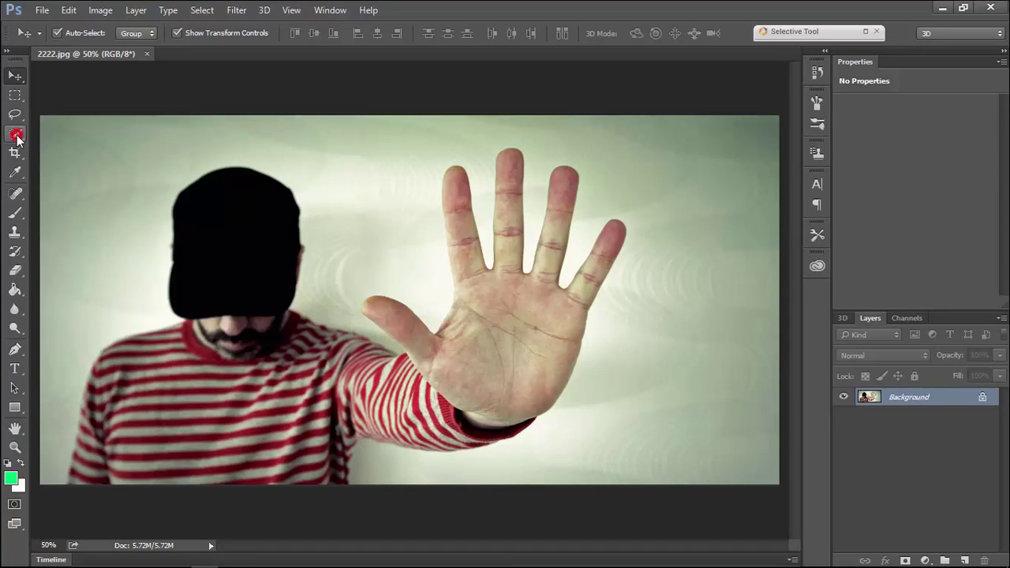
{"action": "left_click", "coordinate": [16, 134]}
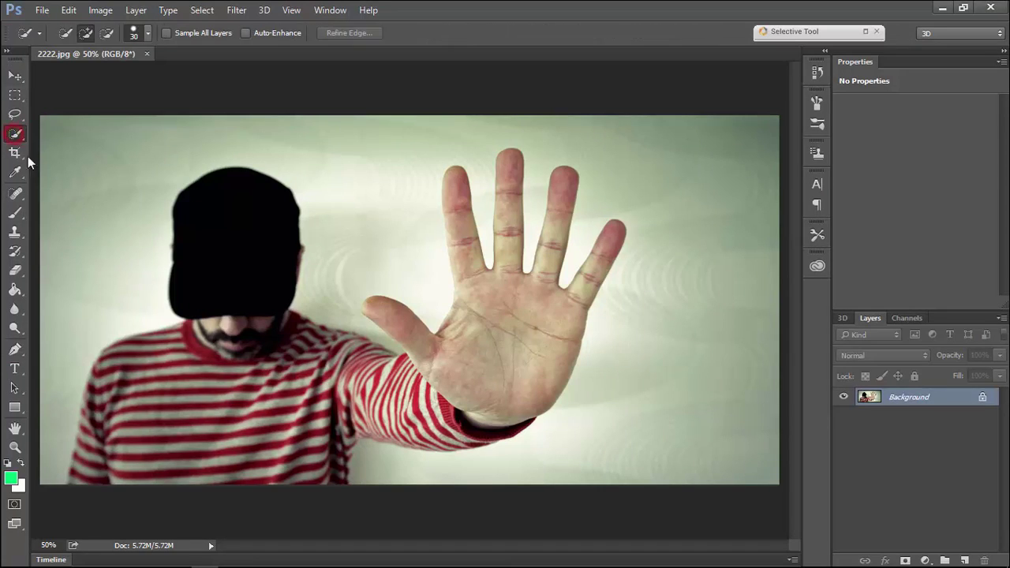
{"action": "mouse_move", "coordinate": [266, 340]}
{"action": "left_mouse_down"}
{"action": "mouse_move", "coordinate": [262, 379]}
{"action": "mouse_move", "coordinate": [422, 369]}
{"action": "mouse_move", "coordinate": [339, 440]}
{"action": "mouse_move", "coordinate": [236, 442]}
{"action": "mouse_move", "coordinate": [127, 473]}
{"action": "left_mouse_up"}
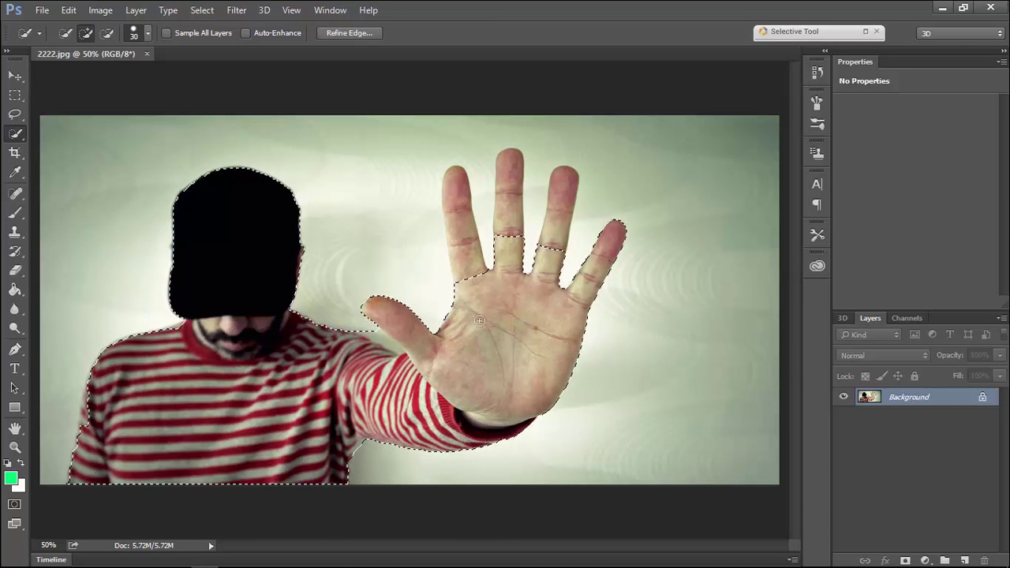
{"action": "left_click", "coordinate": [558, 227]}
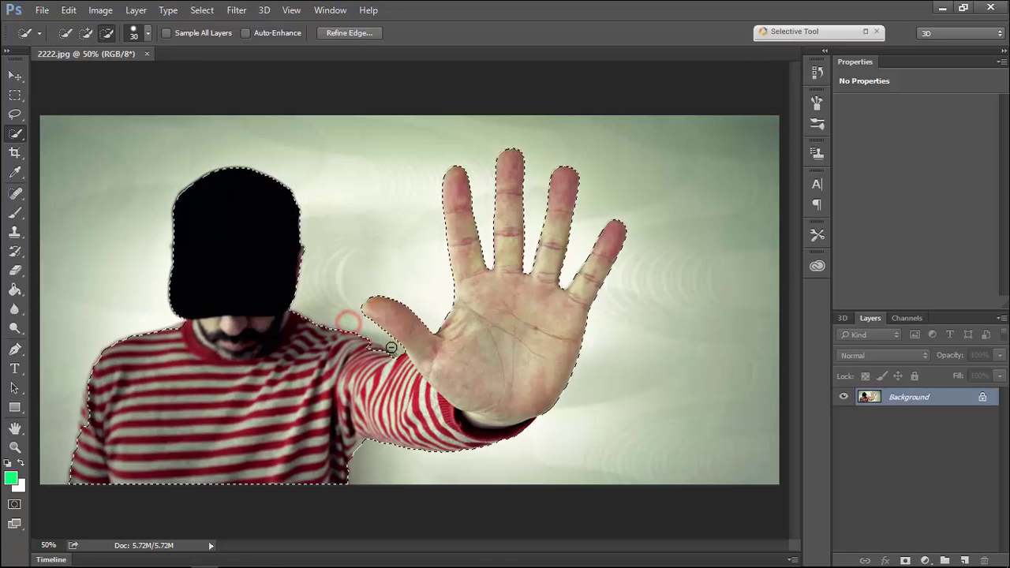
{"action": "left_click", "coordinate": [361, 458], "text": "alt"}
Refine the selection edge around the fingertips, fingers and arm, and output to a new layer with layer mask.
{"action": "left_click", "coordinate": [349, 32]}
{"action": "left_click", "coordinate": [436, 164]}
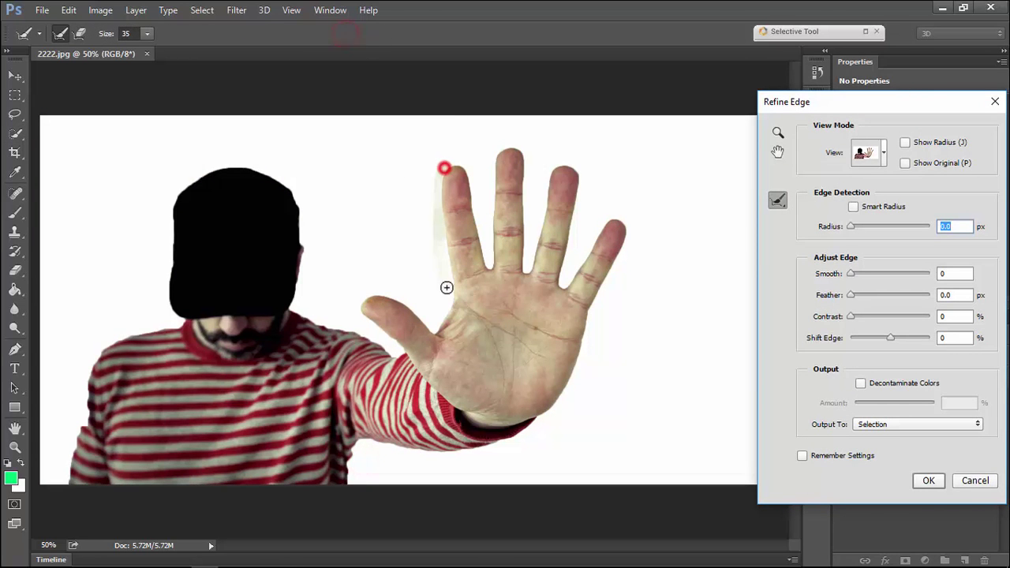
{"action": "left_click", "coordinate": [525, 152]}
{"action": "left_click", "coordinate": [575, 181]}
{"action": "left_click", "coordinate": [594, 288]}
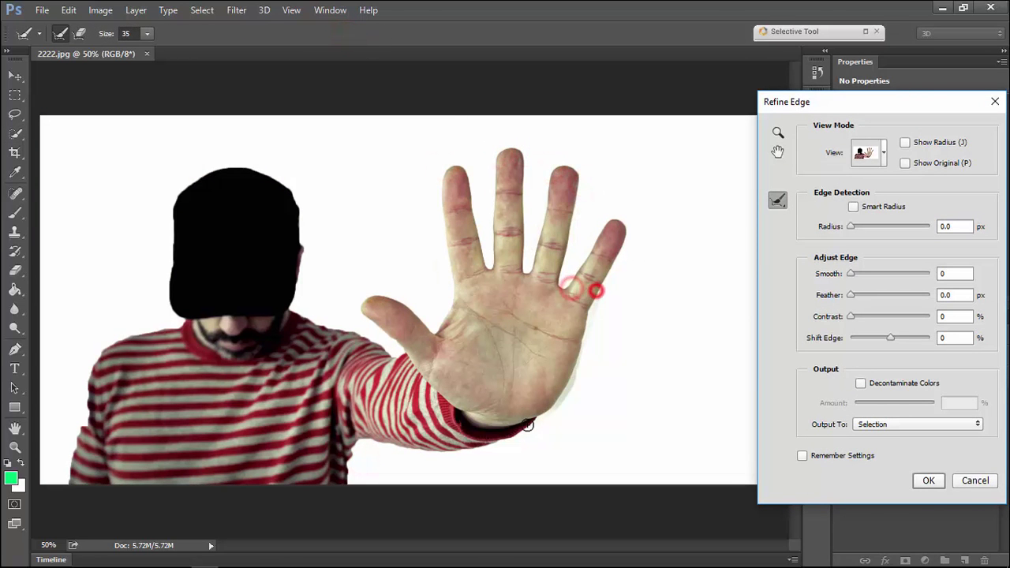
{"action": "left_click", "coordinate": [471, 444]}
{"action": "left_click", "coordinate": [403, 357]}
{"action": "left_click", "coordinate": [417, 453]}
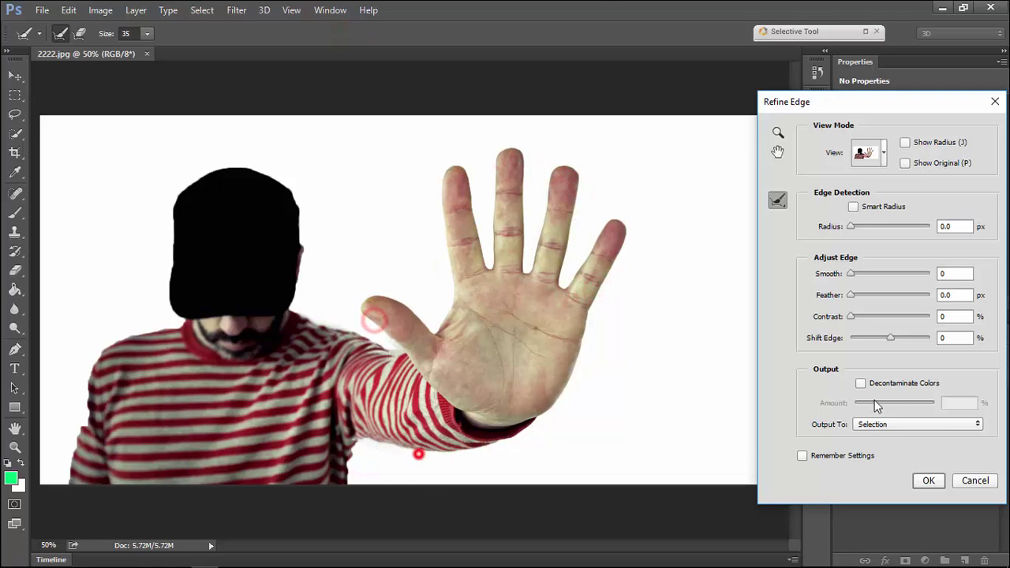
{"action": "left_click", "coordinate": [924, 481]}
{"action": "left_click", "coordinate": [42, 10]}
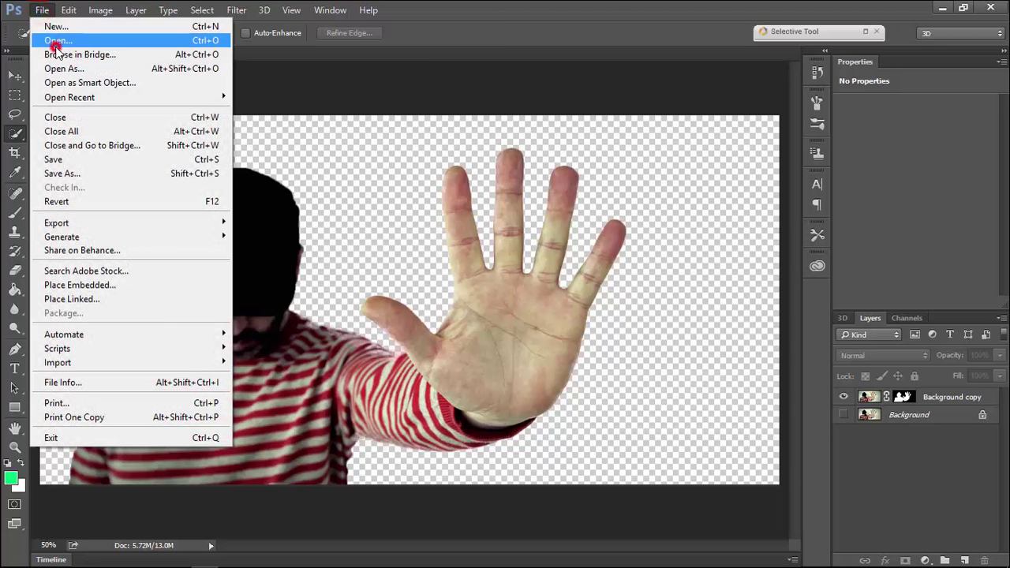
Open the tiger forest photo orig_238141.jpg.
{"action": "left_click", "coordinate": [50, 39]}
{"action": "scroll", "coordinate": [472, 194], "scroll_direction": "down", "scroll_amount": 1}
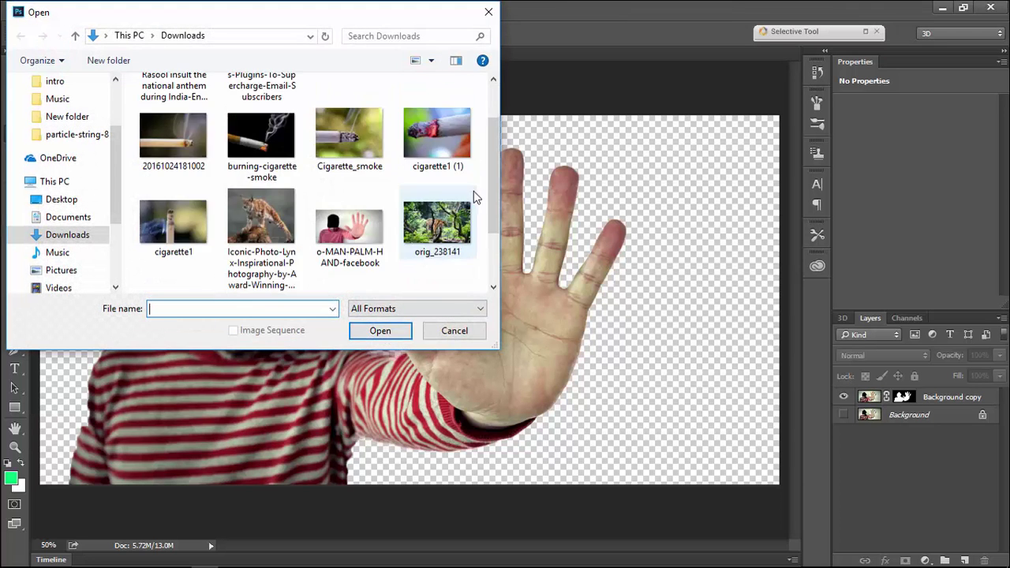
{"action": "scroll", "coordinate": [474, 198], "scroll_direction": "down", "scroll_amount": 1}
{"action": "left_click", "coordinate": [431, 156]}
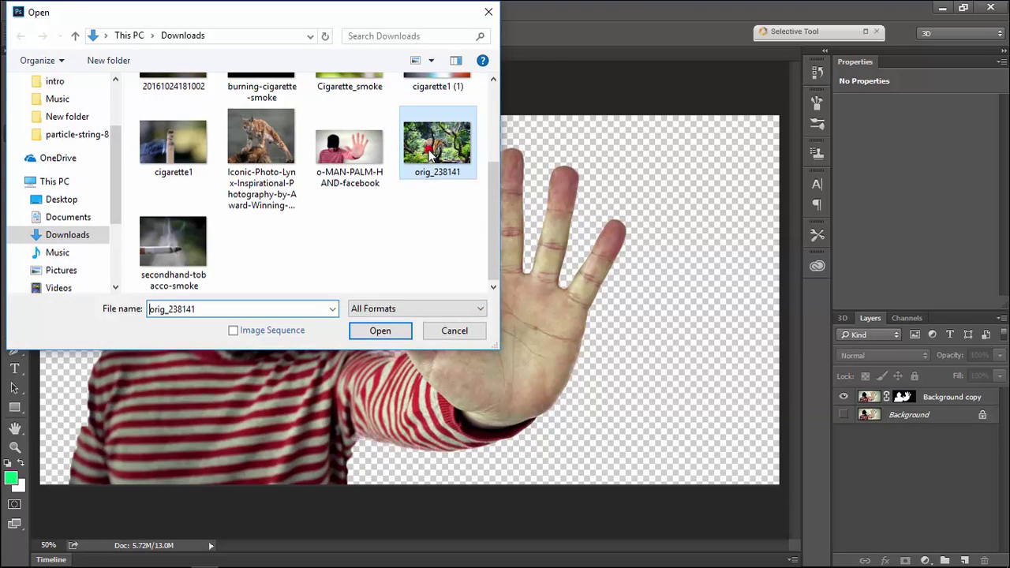
{"action": "left_click", "coordinate": [379, 332]}
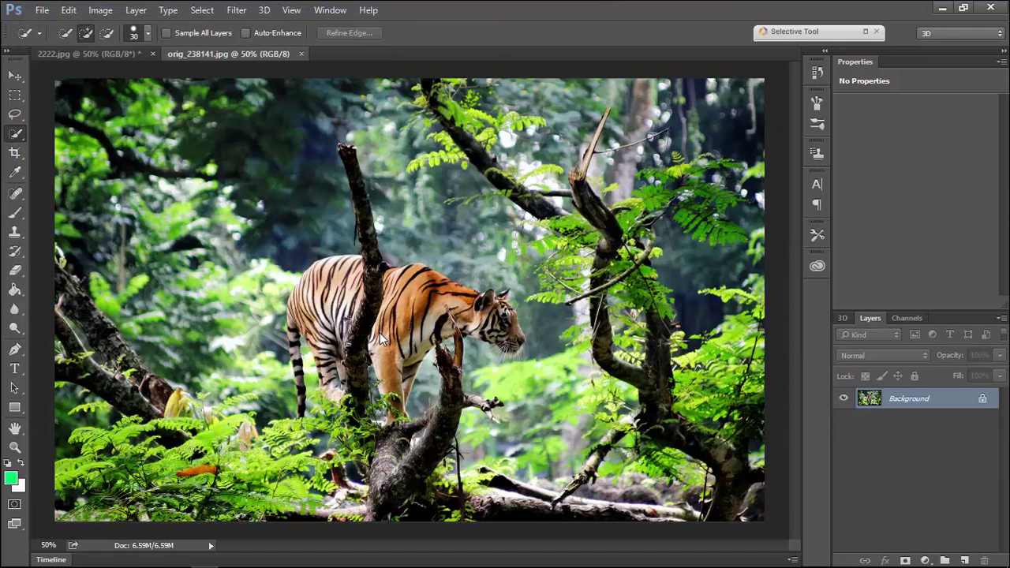
Copy a top-left foliage patch from the forest photo into 2222.jpg, accepting the profile conversion.
{"action": "left_click", "coordinate": [14, 95]}
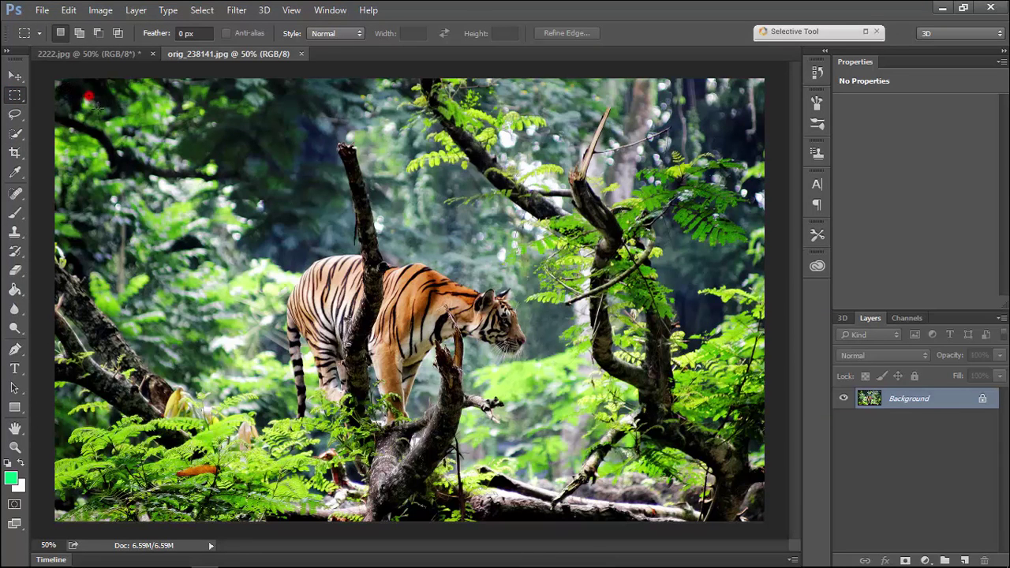
{"action": "left_click_drag", "start_coordinate": [89, 95], "coordinate": [305, 257]}
{"action": "key", "text": "v"}
{"action": "mouse_move", "coordinate": [209, 172]}
{"action": "left_mouse_down"}
{"action": "mouse_move", "coordinate": [107, 54]}
{"action": "mouse_move", "coordinate": [330, 273]}
{"action": "left_mouse_up"}
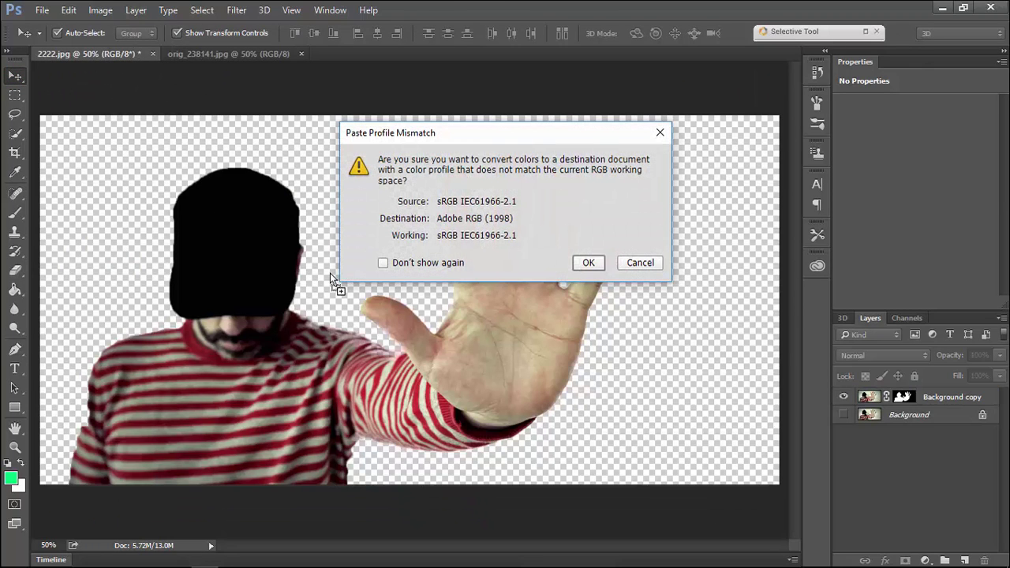
{"action": "left_click", "coordinate": [588, 263]}
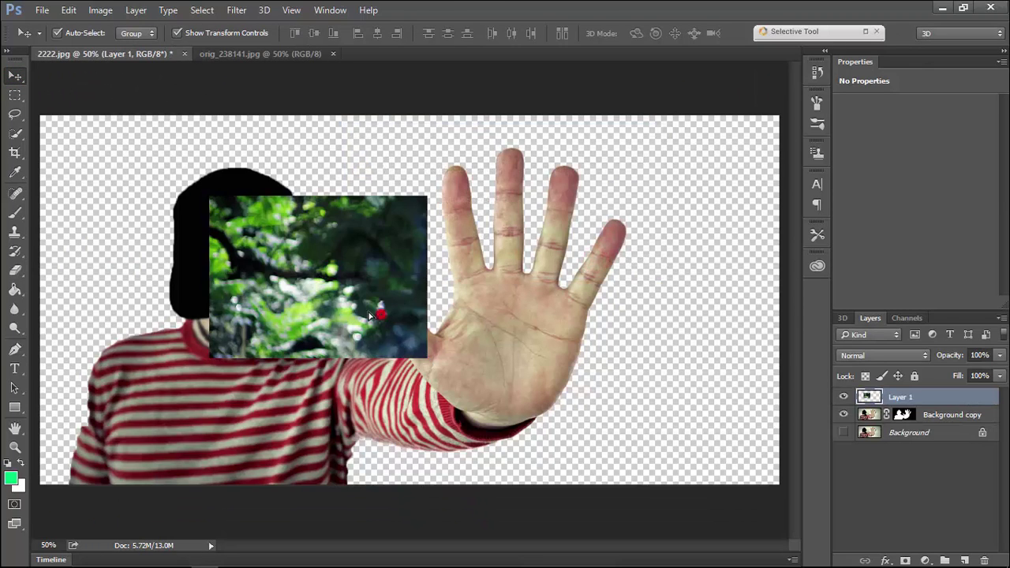
Enlarge the pasted foliage layer to cover the whole canvas.
{"action": "mouse_move", "coordinate": [384, 309]}
{"action": "left_mouse_down"}
{"action": "mouse_move", "coordinate": [247, 241]}
{"action": "mouse_move", "coordinate": [207, 241]}
{"action": "left_mouse_up"}
{"action": "key", "text": "ctrl+t"}
{"action": "left_click_drag", "start_coordinate": [259, 277], "coordinate": [779, 484]}
{"action": "double_click", "coordinate": [675, 383]}
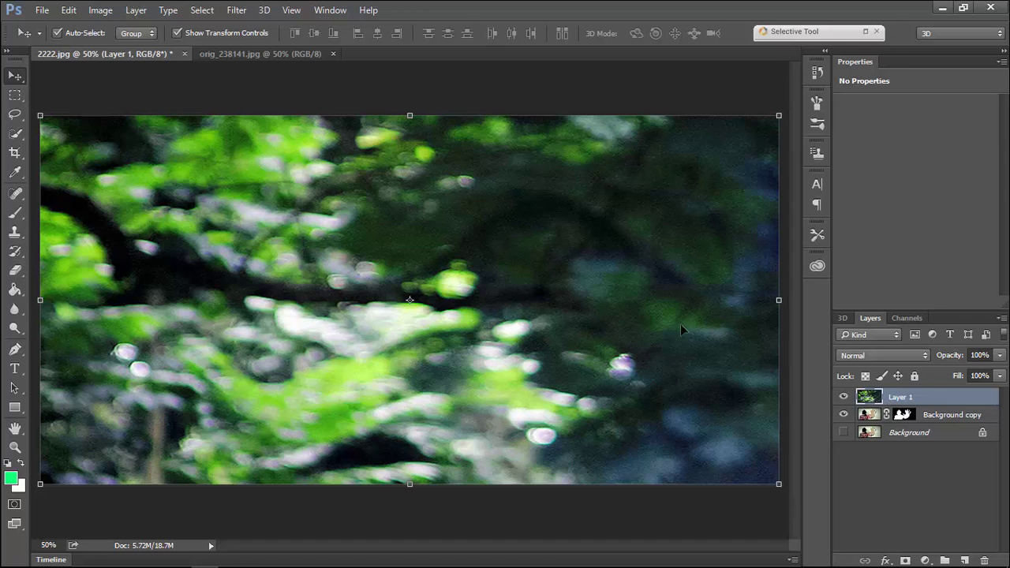
Gaussian-blur Layer 1 at 5.7 px and move it beneath the Background copy layer.
{"action": "left_click", "coordinate": [237, 11]}
{"action": "mouse_move", "coordinate": [244, 173]}
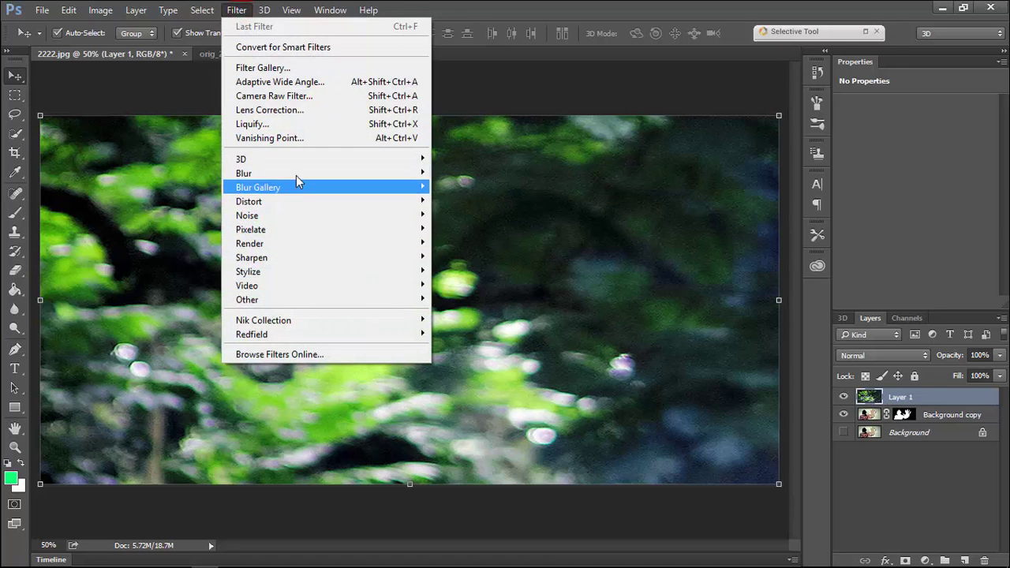
{"action": "left_click", "coordinate": [474, 229]}
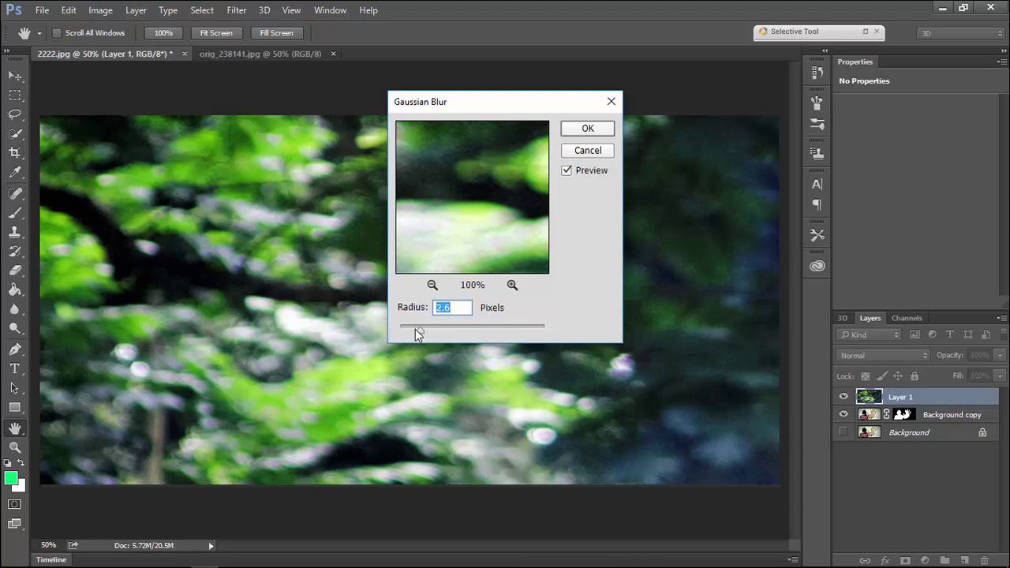
{"action": "left_click_drag", "start_coordinate": [439, 333], "coordinate": [442, 333]}
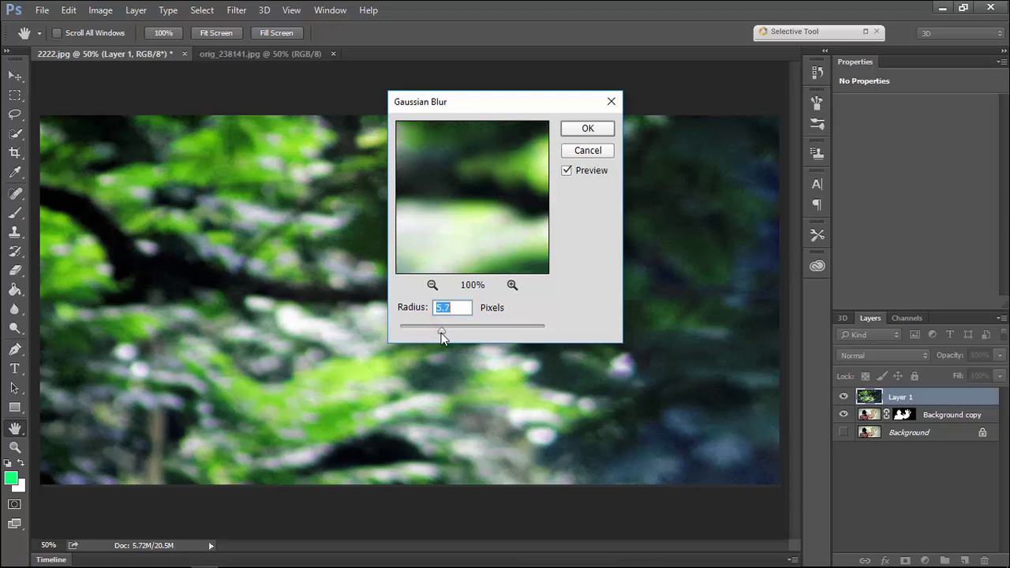
{"action": "left_click", "coordinate": [600, 130]}
{"action": "mouse_move", "coordinate": [917, 400]}
{"action": "left_mouse_down"}
{"action": "mouse_move", "coordinate": [920, 426]}
{"action": "mouse_move", "coordinate": [934, 425]}
{"action": "left_mouse_up"}
{"action": "left_click", "coordinate": [929, 397]}
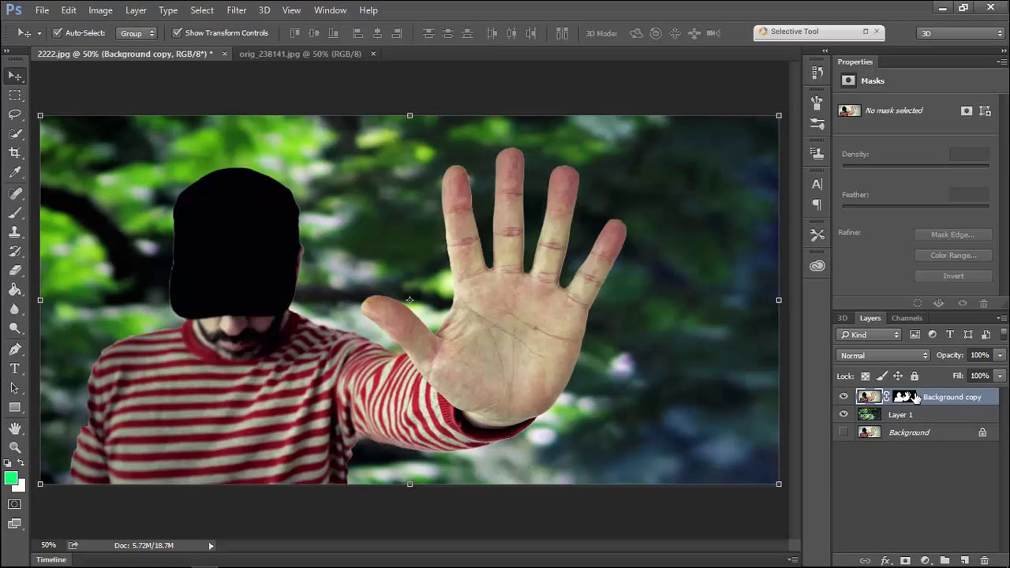
Add a Color Balance layer with midtones Blue +18 and slight red, clipped to Layer 1.
{"action": "left_click", "coordinate": [725, 244]}
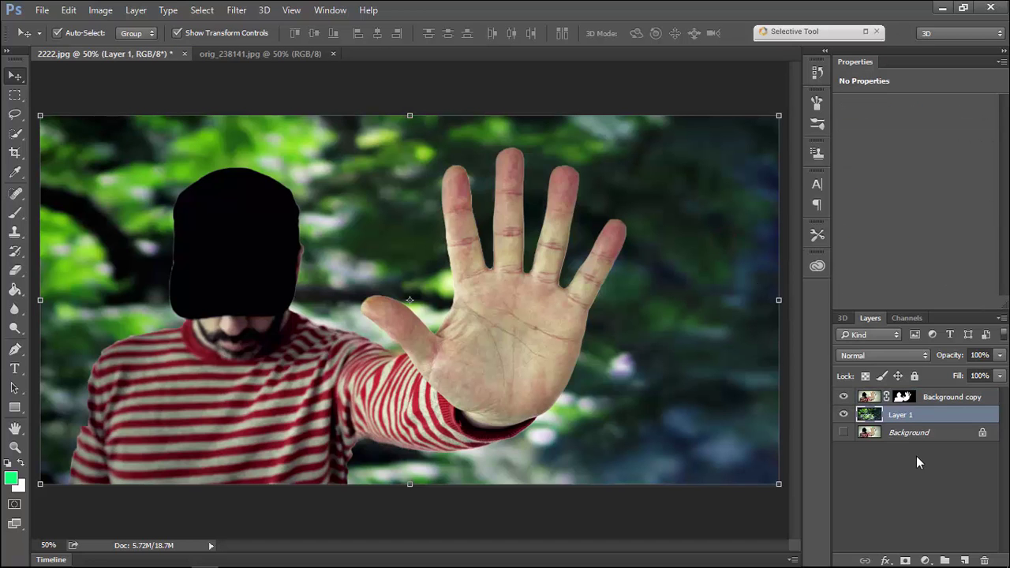
{"action": "left_click", "coordinate": [925, 559]}
{"action": "left_click", "coordinate": [893, 398]}
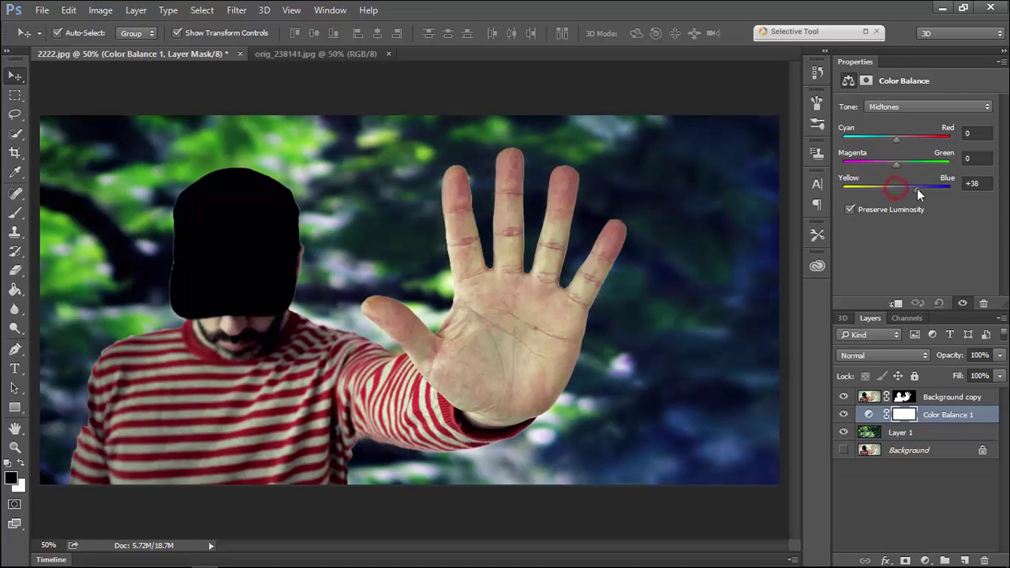
{"action": "left_click_drag", "start_coordinate": [907, 188], "coordinate": [906, 187]}
{"action": "left_click_drag", "start_coordinate": [896, 136], "coordinate": [900, 137]}
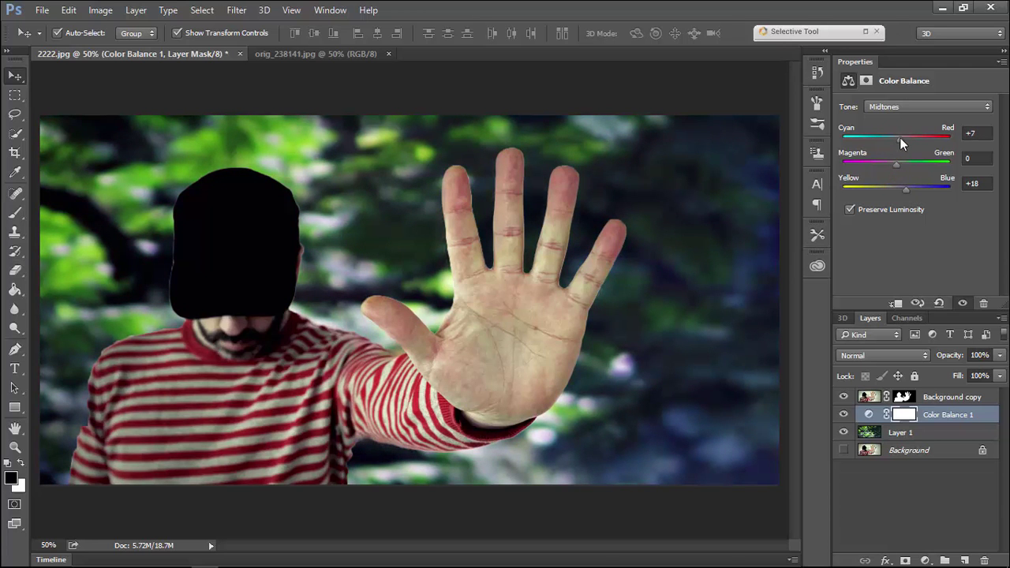
{"action": "right_click", "coordinate": [928, 417]}
{"action": "left_click", "coordinate": [679, 361]}
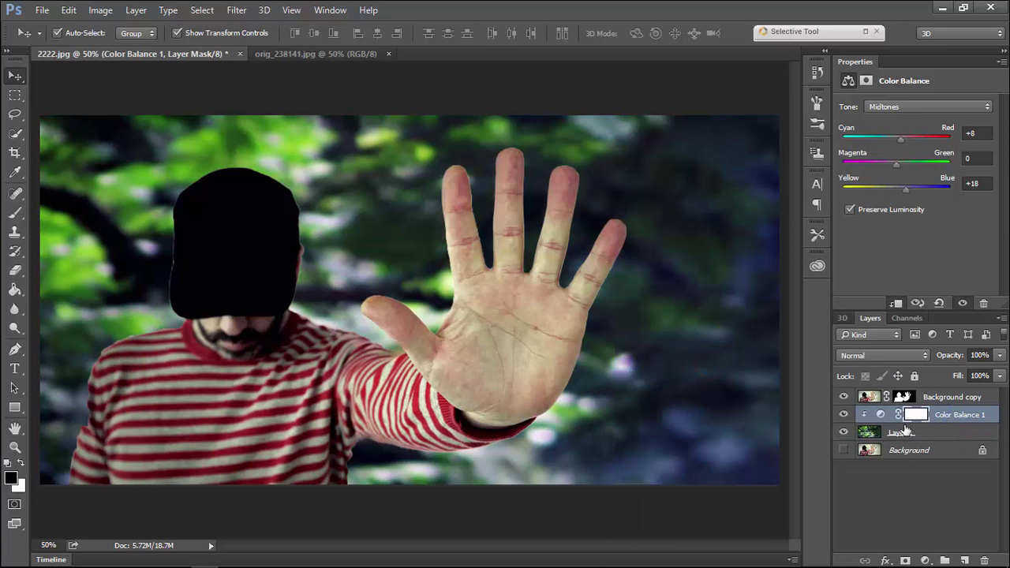
Add a Curves adjustment on the RGB channel, bending the curve down to darken the forest.
{"action": "left_click", "coordinate": [900, 433]}
{"action": "left_click", "coordinate": [925, 561]}
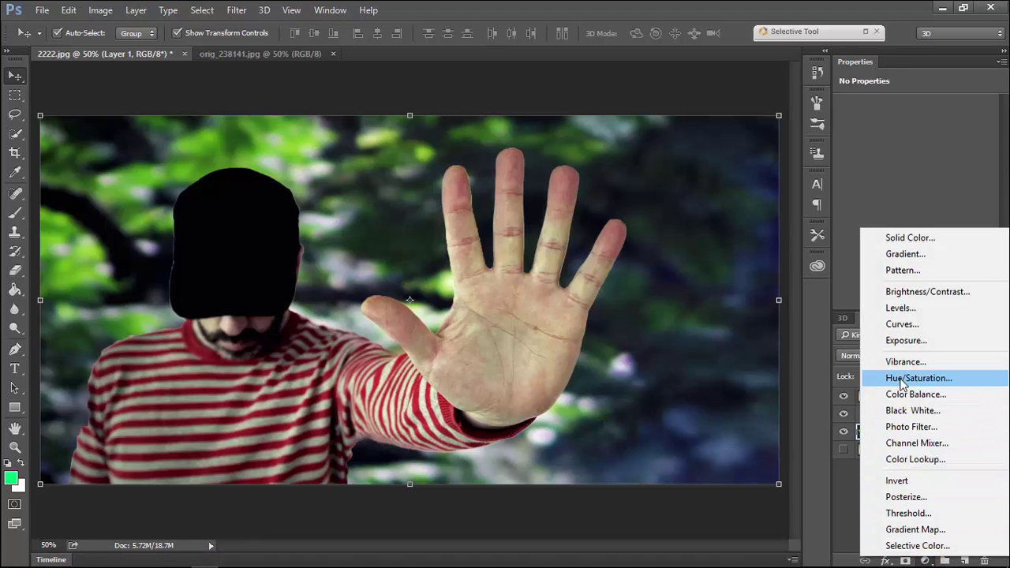
{"action": "left_click", "coordinate": [901, 324]}
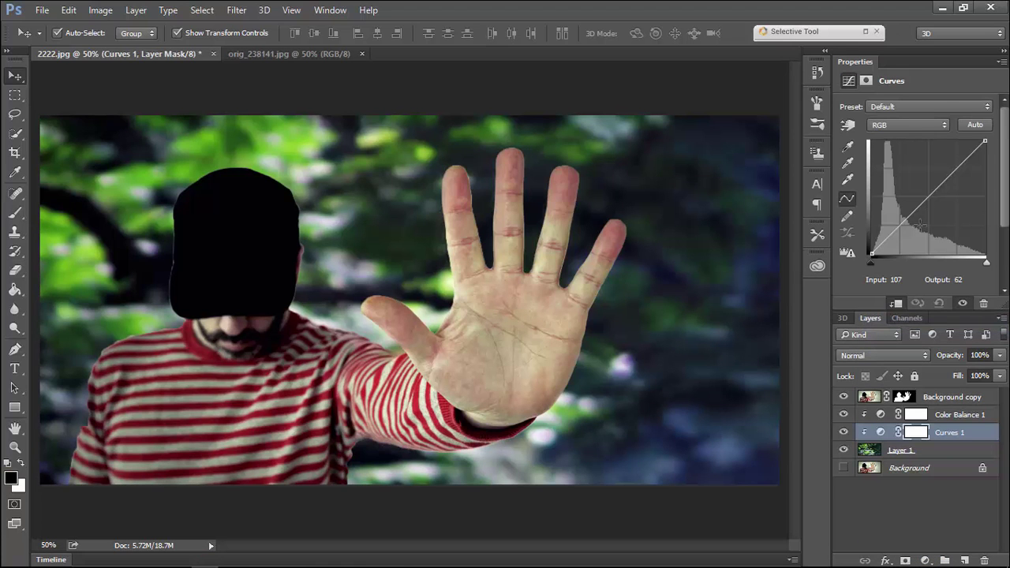
{"action": "left_click", "coordinate": [908, 124]}
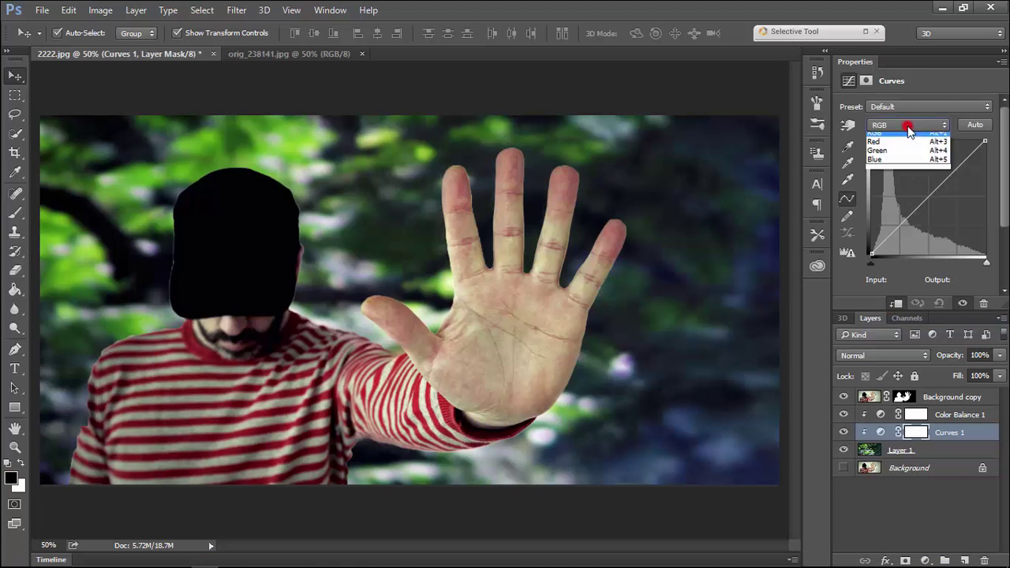
{"action": "left_click", "coordinate": [908, 127]}
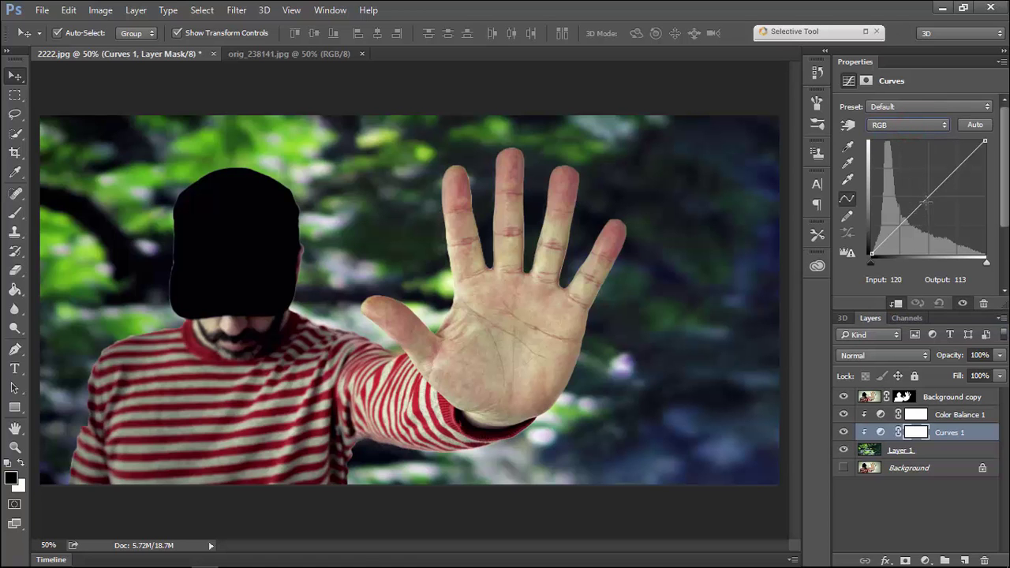
{"action": "left_click_drag", "start_coordinate": [926, 203], "coordinate": [936, 206]}
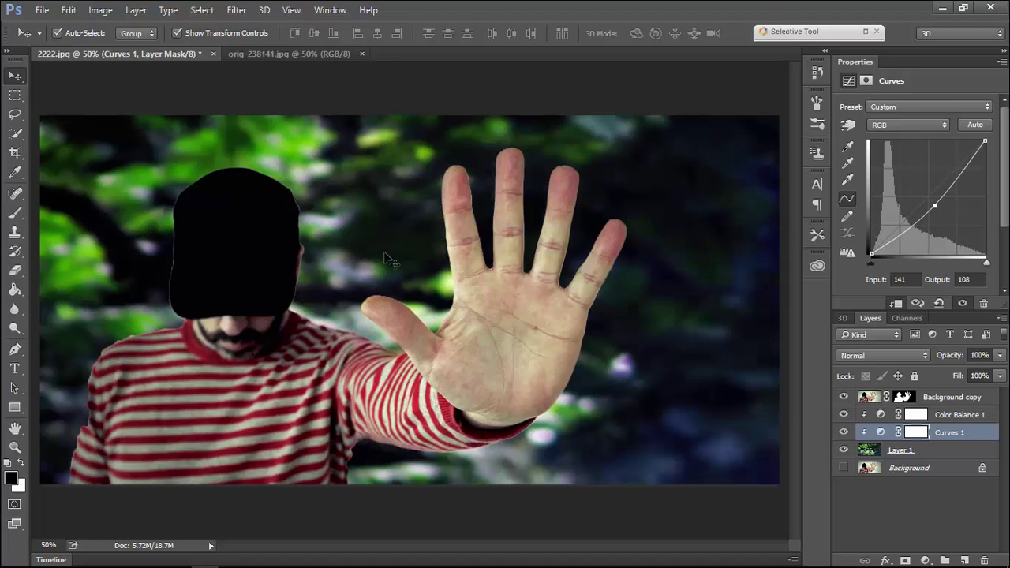
{"action": "left_click", "coordinate": [130, 134]}
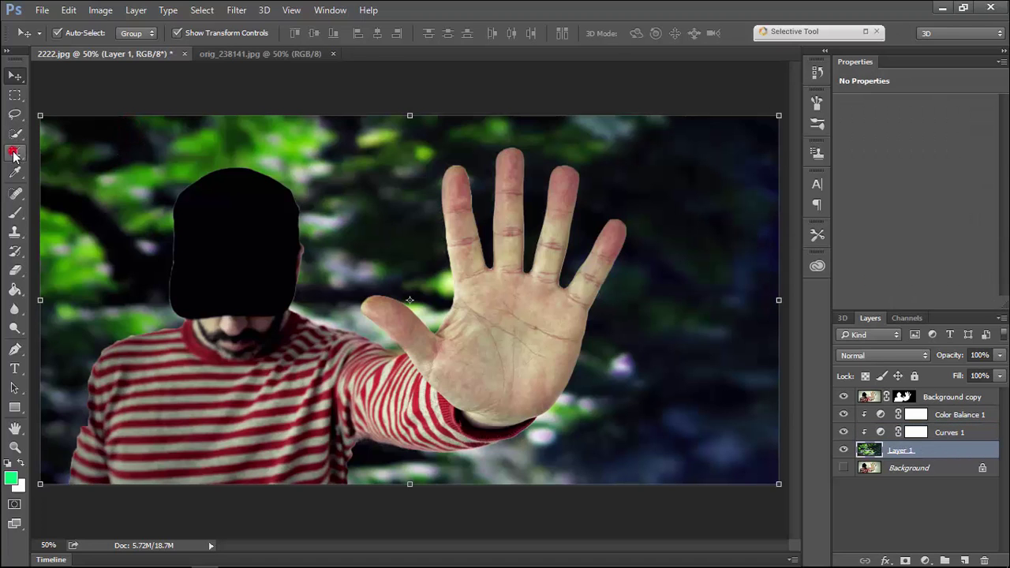
Crop the sides inward and extend the canvas above the photo's top edge.
{"action": "left_click", "coordinate": [15, 152]}
{"action": "left_click_drag", "start_coordinate": [40, 300], "coordinate": [144, 301]}
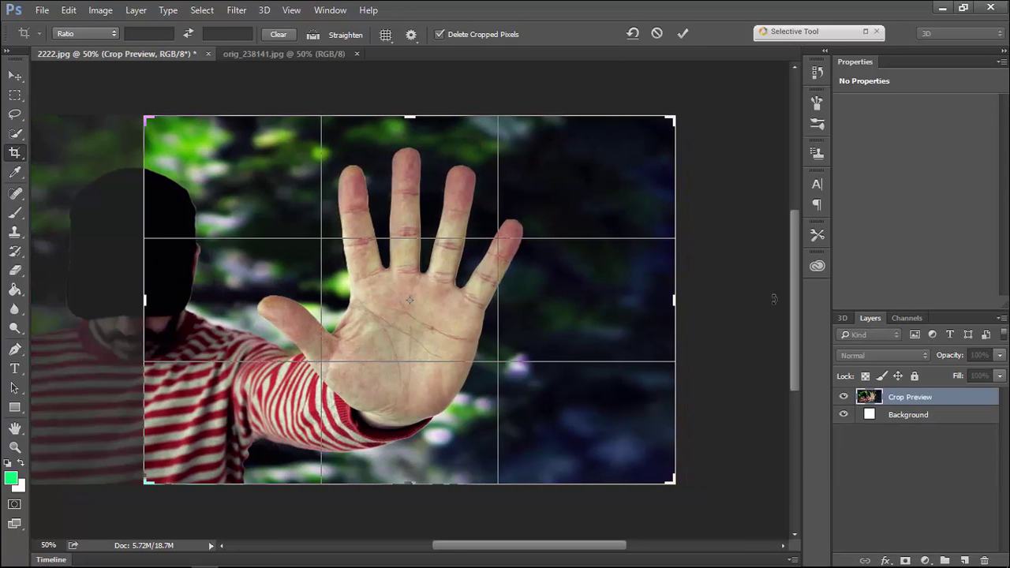
{"action": "left_click_drag", "start_coordinate": [683, 301], "coordinate": [629, 300]}
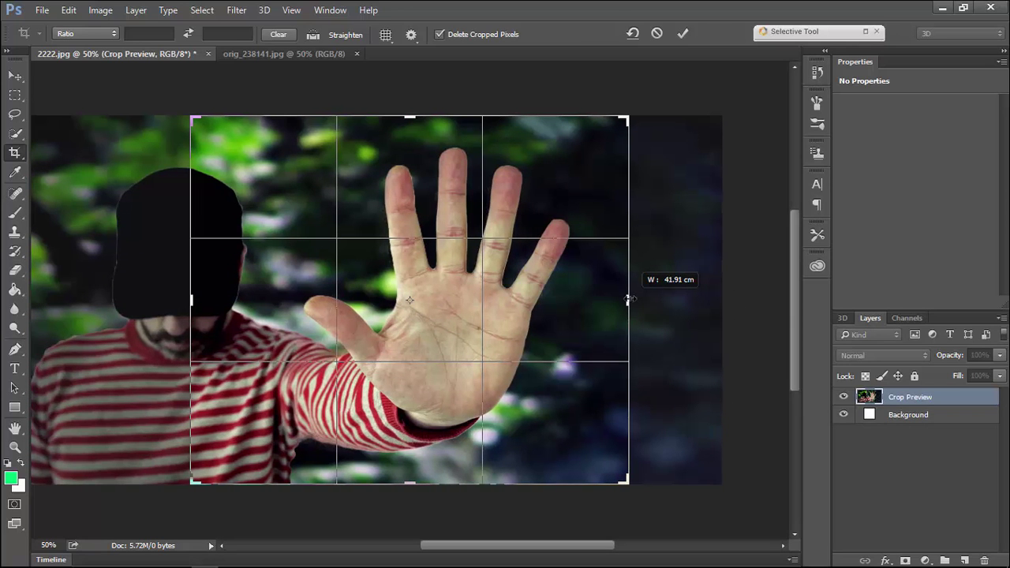
{"action": "left_click_drag", "start_coordinate": [410, 117], "coordinate": [401, 81]}
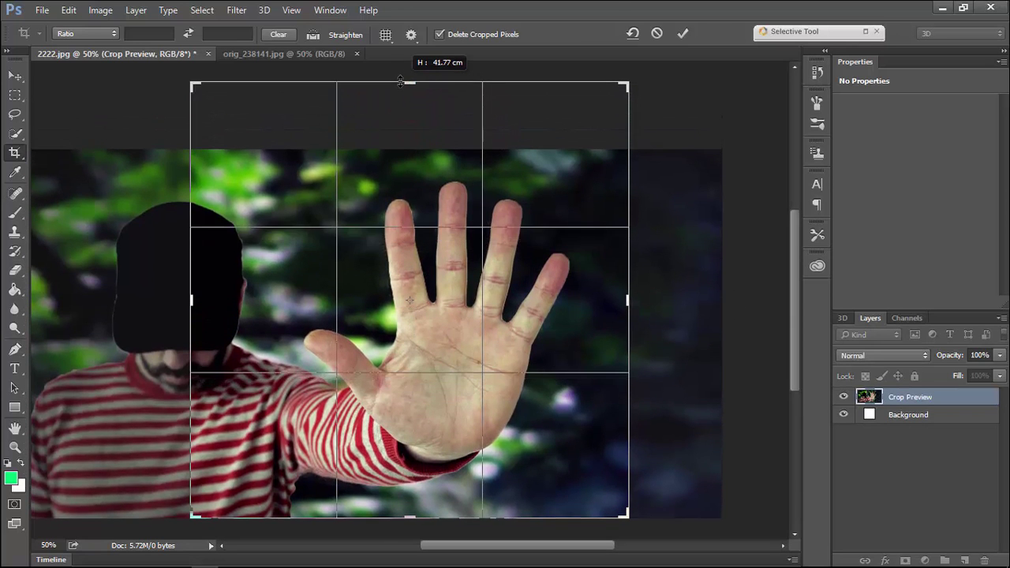
{"action": "double_click", "coordinate": [452, 150]}
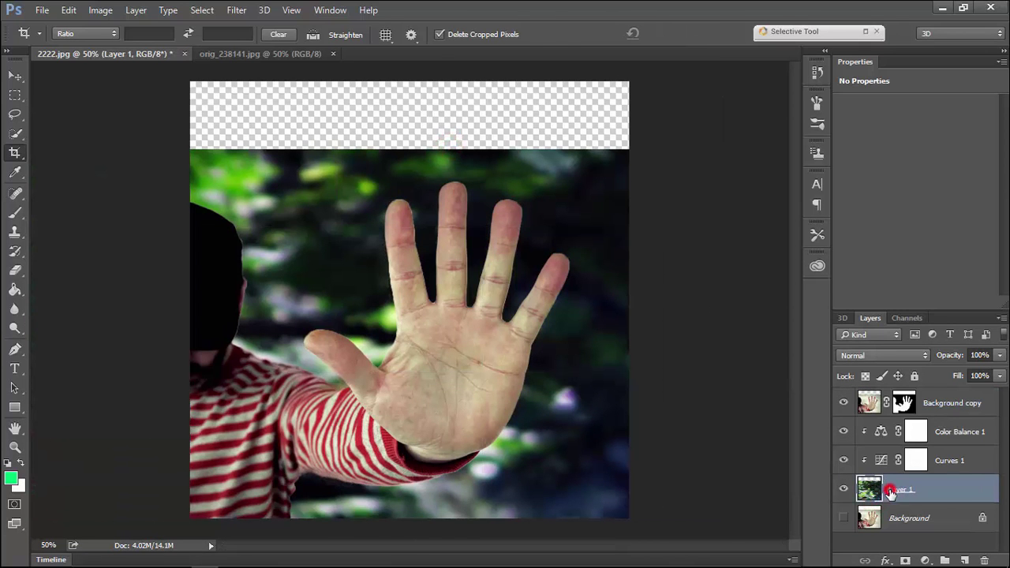
Stretch the forest layer upward to fill the new empty top area.
{"action": "key", "text": "v"}
{"action": "left_click_drag", "start_coordinate": [410, 148], "coordinate": [405, 82]}
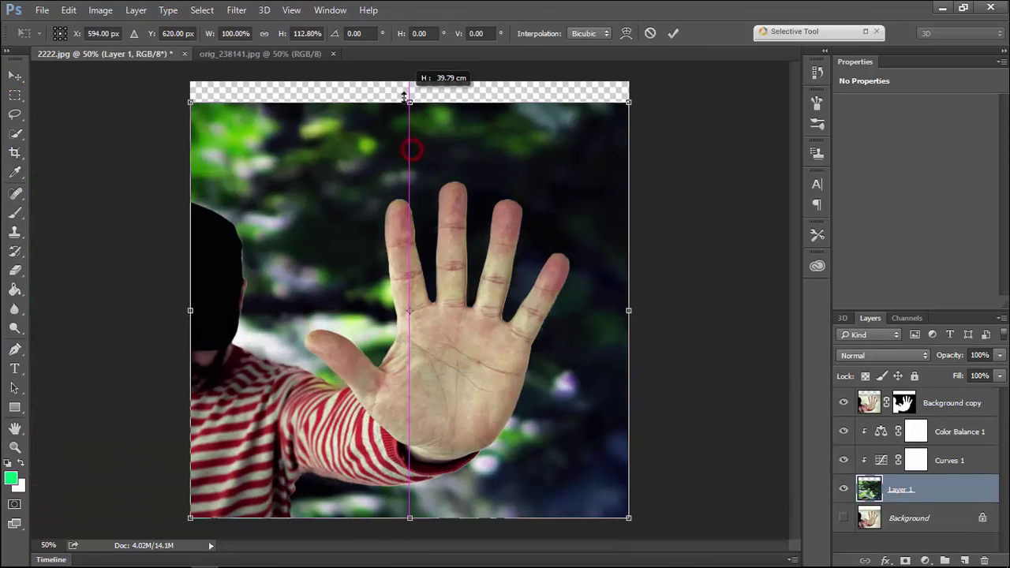
{"action": "double_click", "coordinate": [439, 147]}
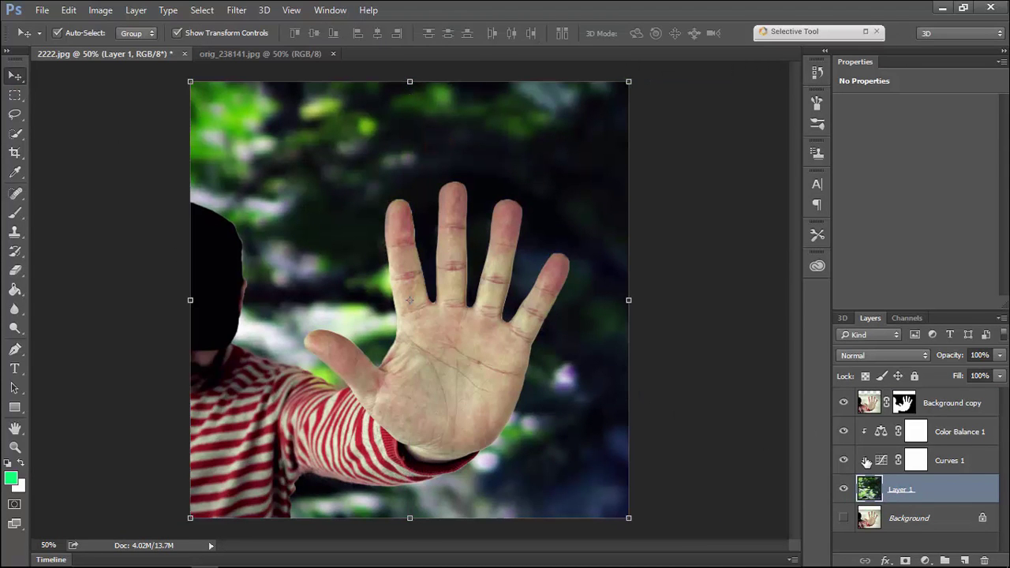
{"action": "left_click", "coordinate": [950, 404]}
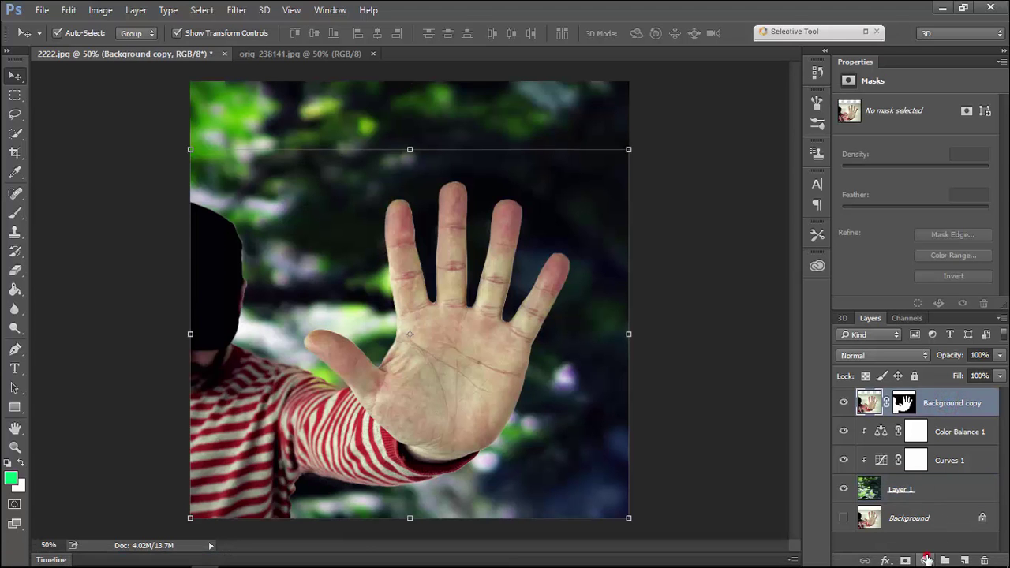
Add a Gradient Fill layer using the Neutral Density preset at angle -90°.
{"action": "left_click", "coordinate": [928, 560]}
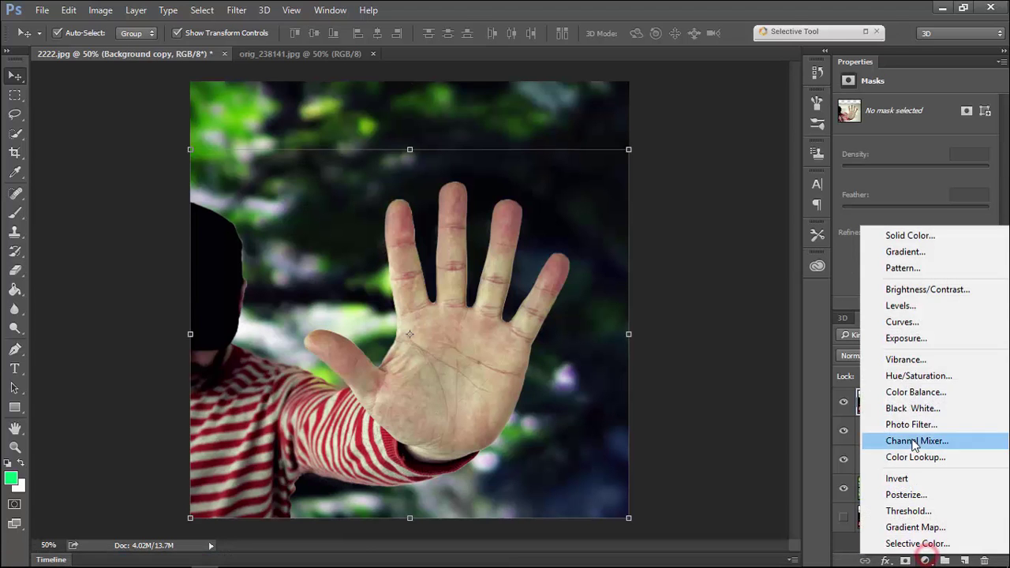
{"action": "left_click", "coordinate": [911, 251]}
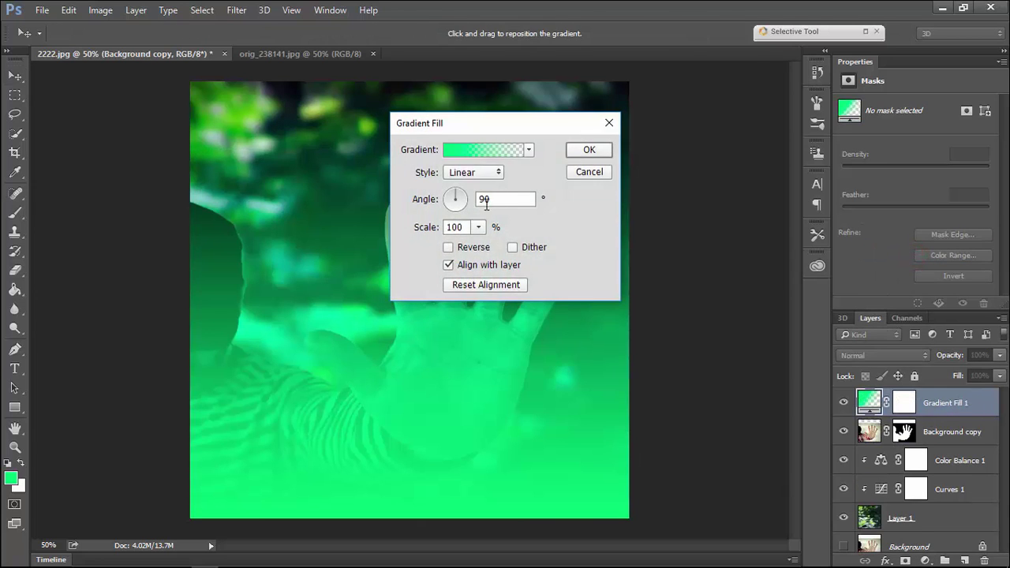
{"action": "left_click", "coordinate": [484, 150]}
{"action": "left_click", "coordinate": [394, 115]}
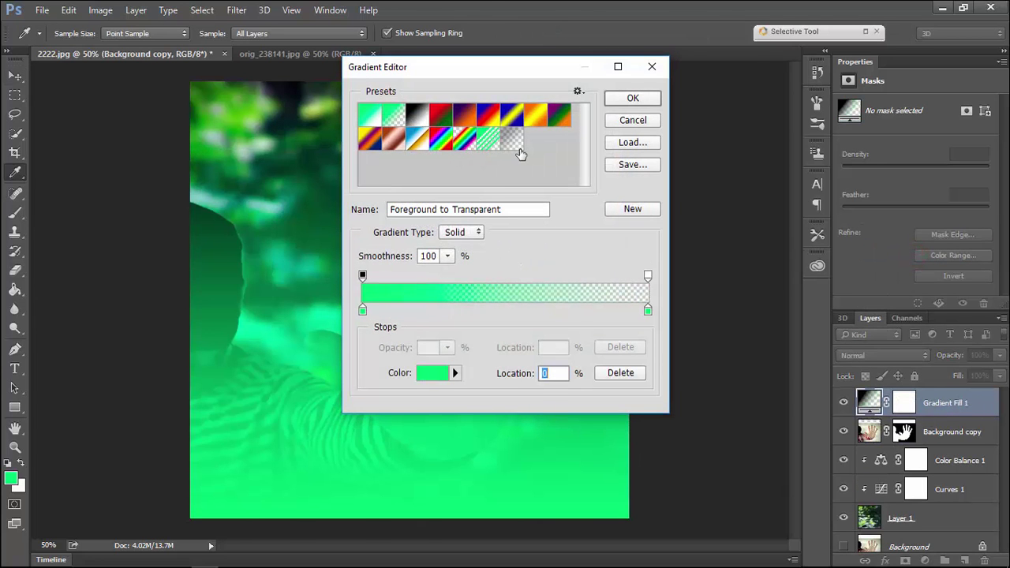
{"action": "left_click", "coordinate": [513, 142]}
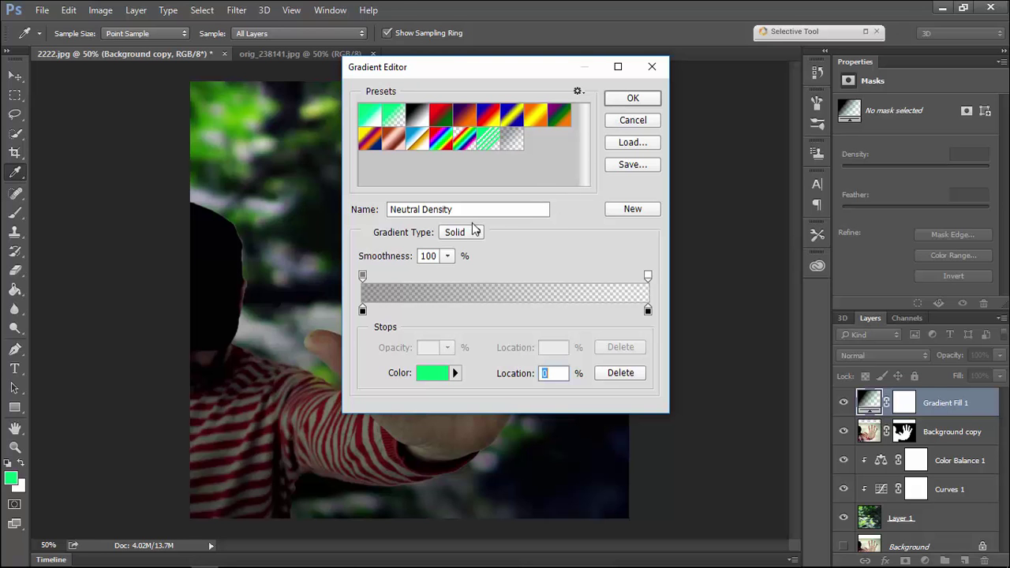
{"action": "left_click", "coordinate": [636, 98]}
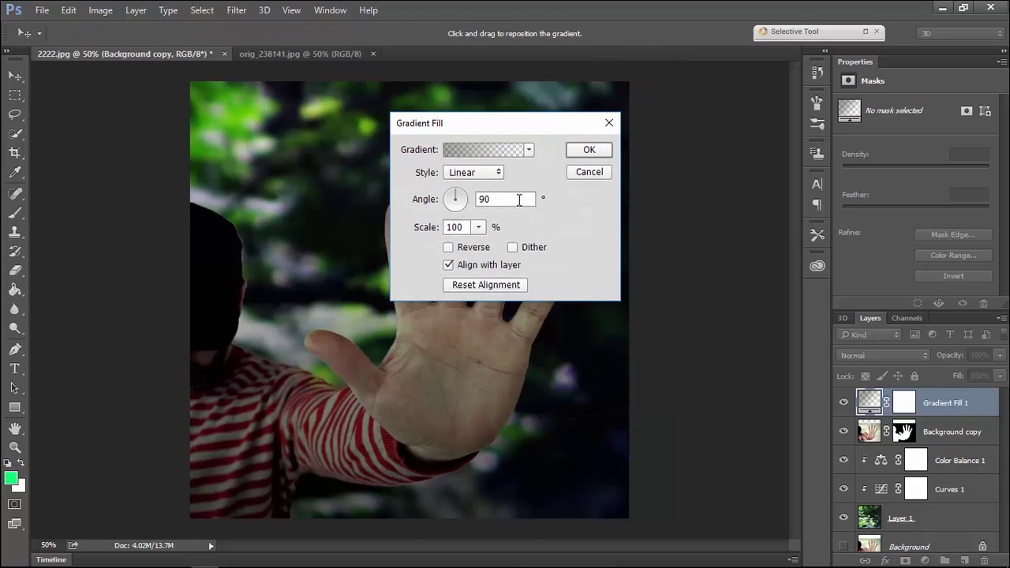
{"action": "left_click", "coordinate": [454, 202]}
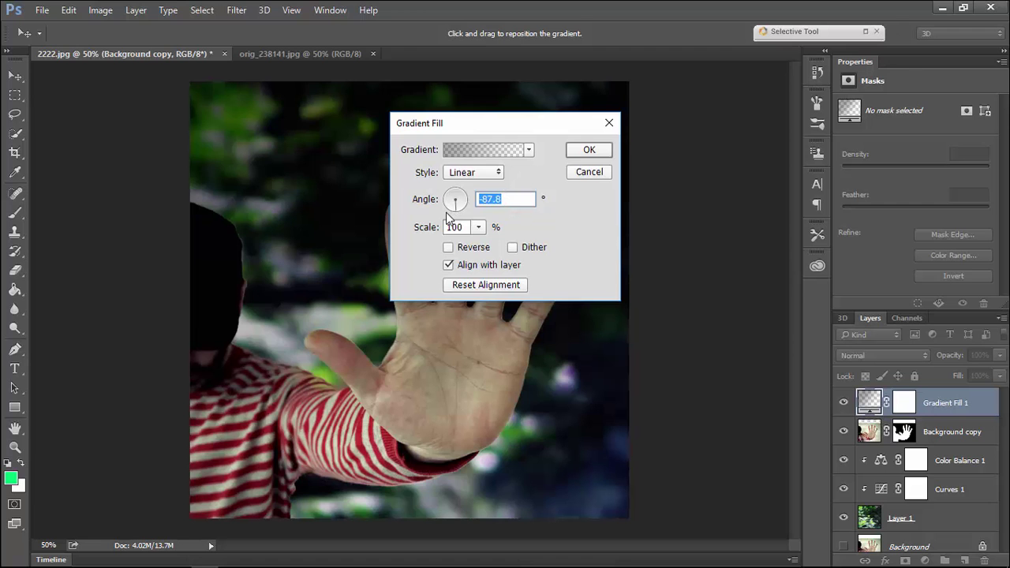
{"action": "type", "text": "90"}
{"action": "left_click", "coordinate": [590, 151]}
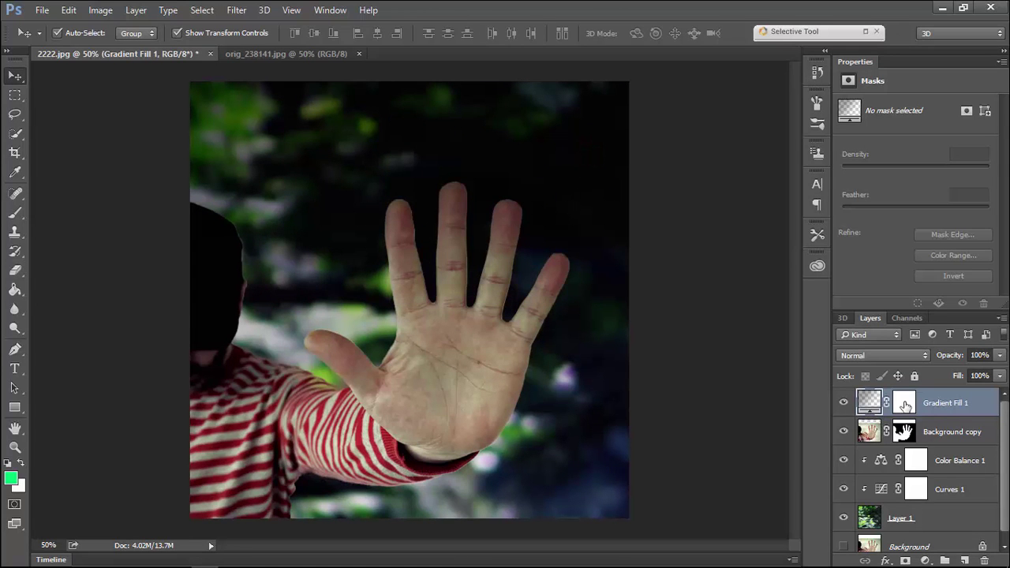
{"action": "left_click", "coordinate": [905, 406]}
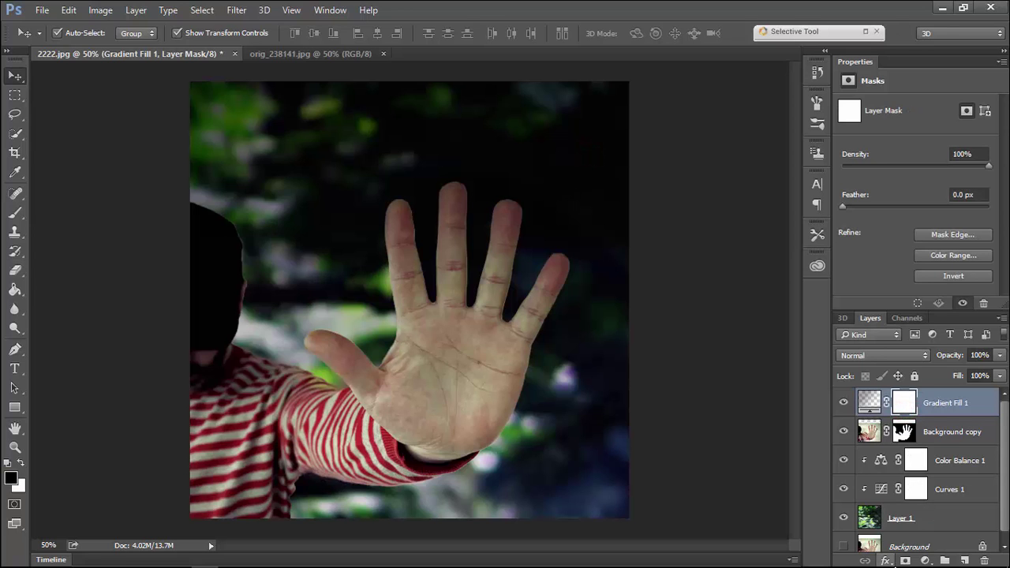
Paint black on the Gradient Fill 1 mask over the little, middle and ring fingers.
{"action": "left_click", "coordinate": [15, 212]}
{"action": "mouse_move", "coordinate": [402, 276]}
{"action": "left_mouse_down"}
{"action": "mouse_move", "coordinate": [396, 215]}
{"action": "mouse_move", "coordinate": [406, 228]}
{"action": "left_mouse_up"}
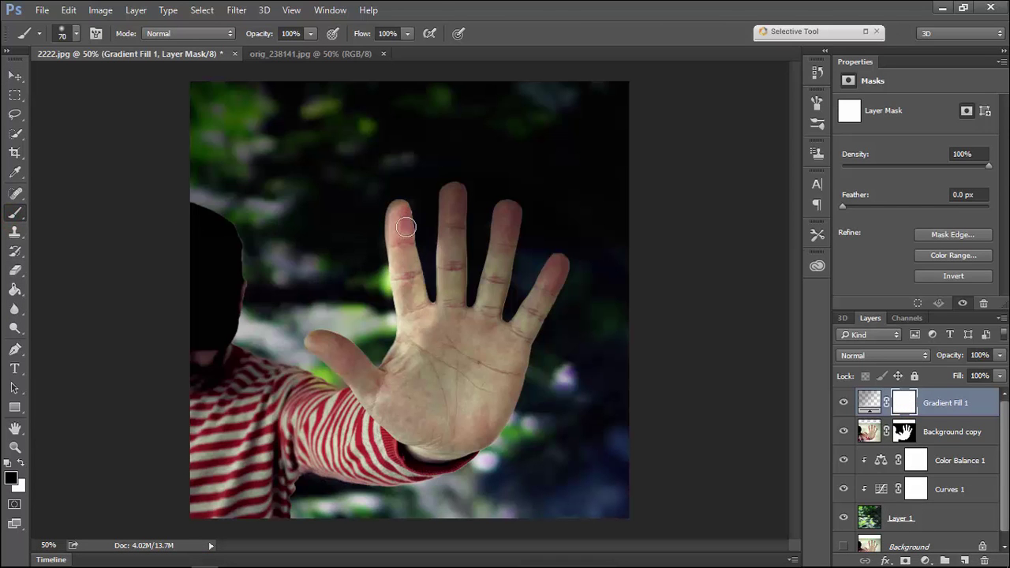
{"action": "mouse_move", "coordinate": [403, 289]}
{"action": "left_mouse_down"}
{"action": "mouse_move", "coordinate": [474, 266]}
{"action": "mouse_move", "coordinate": [428, 244]}
{"action": "mouse_move", "coordinate": [519, 221]}
{"action": "mouse_move", "coordinate": [461, 330]}
{"action": "mouse_move", "coordinate": [553, 266]}
{"action": "mouse_move", "coordinate": [509, 395]}
{"action": "mouse_move", "coordinate": [466, 339]}
{"action": "mouse_move", "coordinate": [490, 378]}
{"action": "mouse_move", "coordinate": [454, 430]}
{"action": "mouse_move", "coordinate": [414, 332]}
{"action": "mouse_move", "coordinate": [371, 379]}
{"action": "mouse_move", "coordinate": [328, 347]}
{"action": "mouse_move", "coordinate": [359, 391]}
{"action": "mouse_move", "coordinate": [477, 436]}
{"action": "left_mouse_up"}
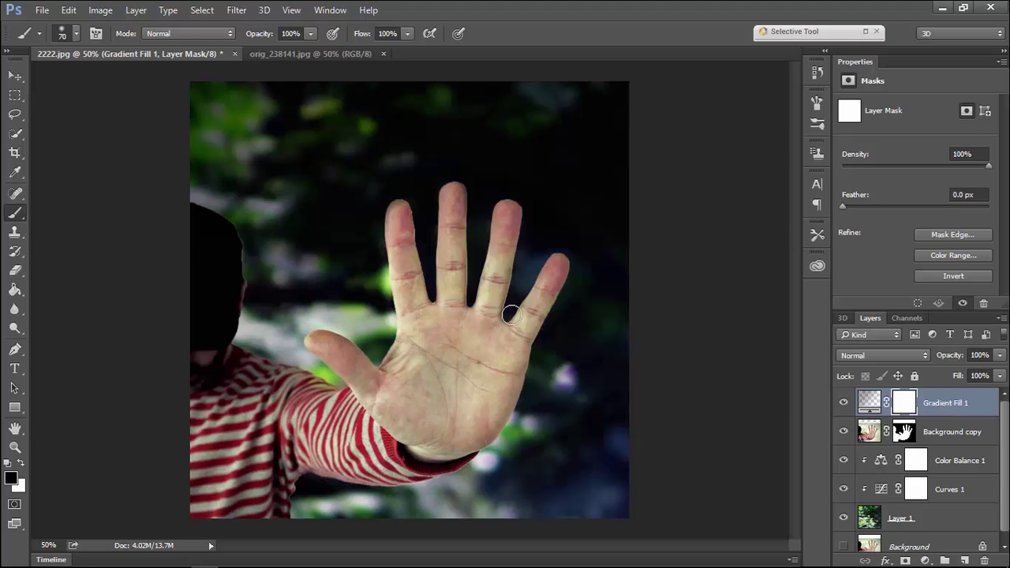
{"action": "left_click", "coordinate": [13, 75]}
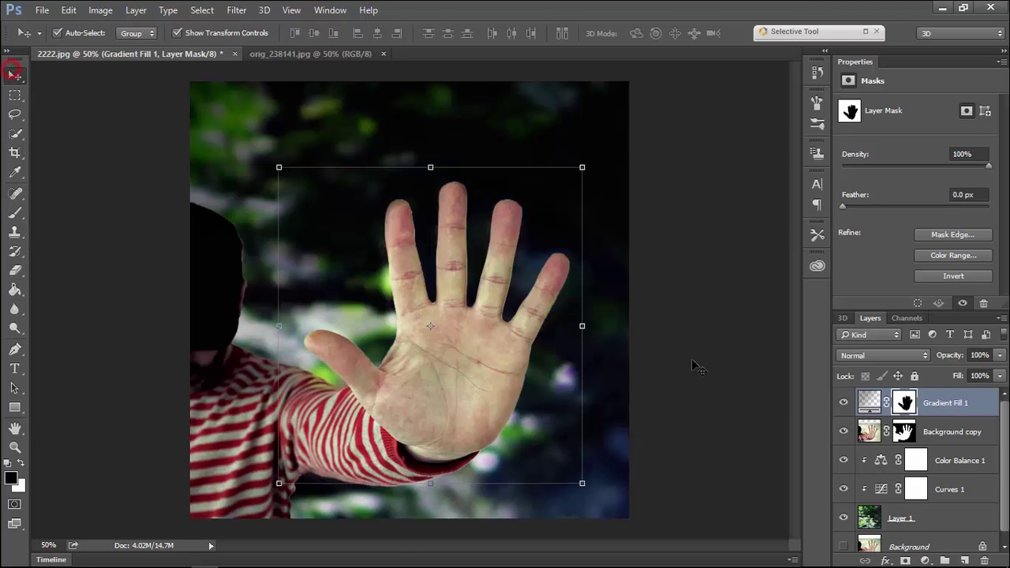
{"action": "left_click", "coordinate": [868, 440]}
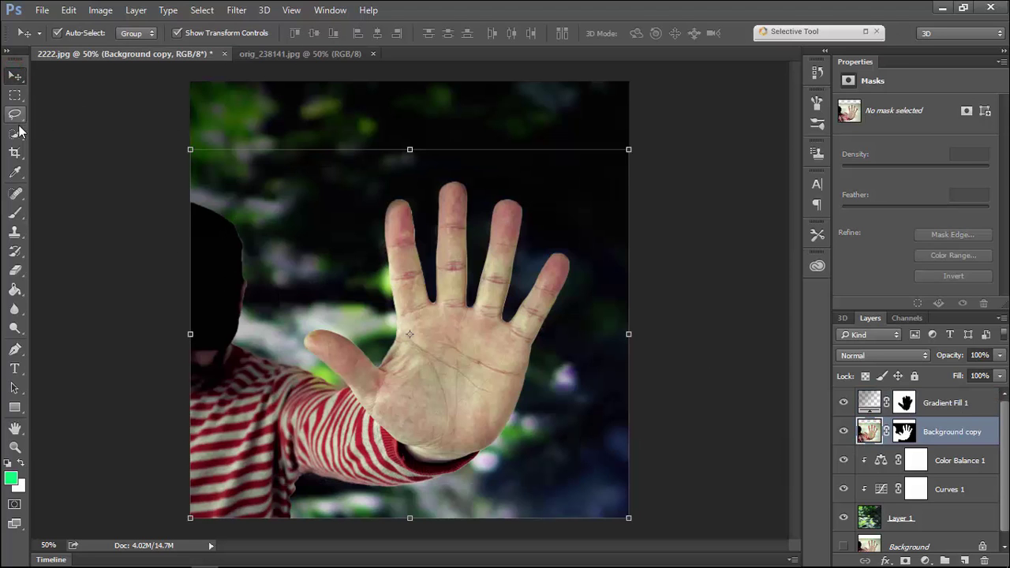
Select the black head shape, refine its edge, and invert the selection.
{"action": "left_click", "coordinate": [219, 259]}
{"action": "left_click", "coordinate": [332, 32]}
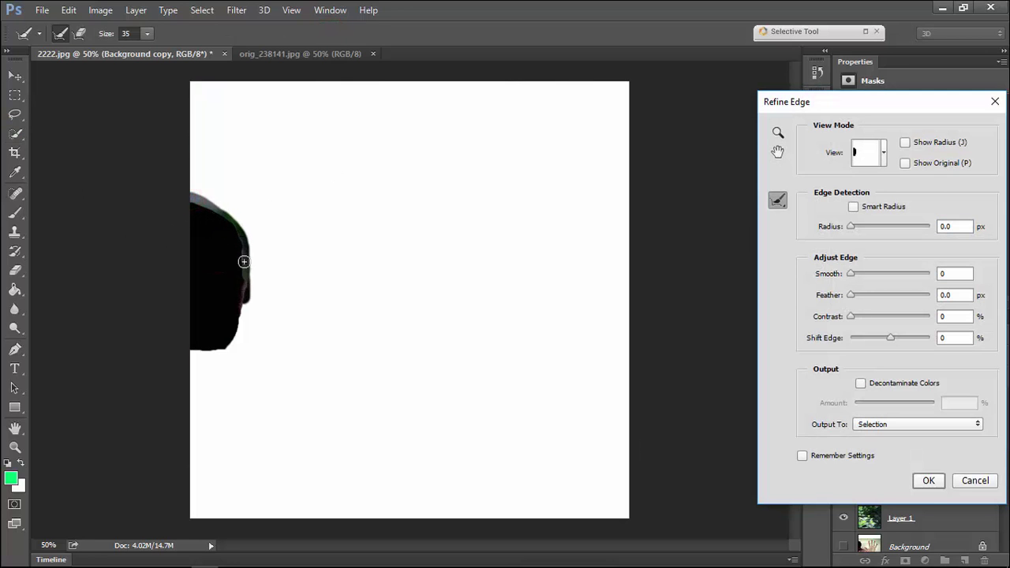
{"action": "left_click", "coordinate": [930, 480]}
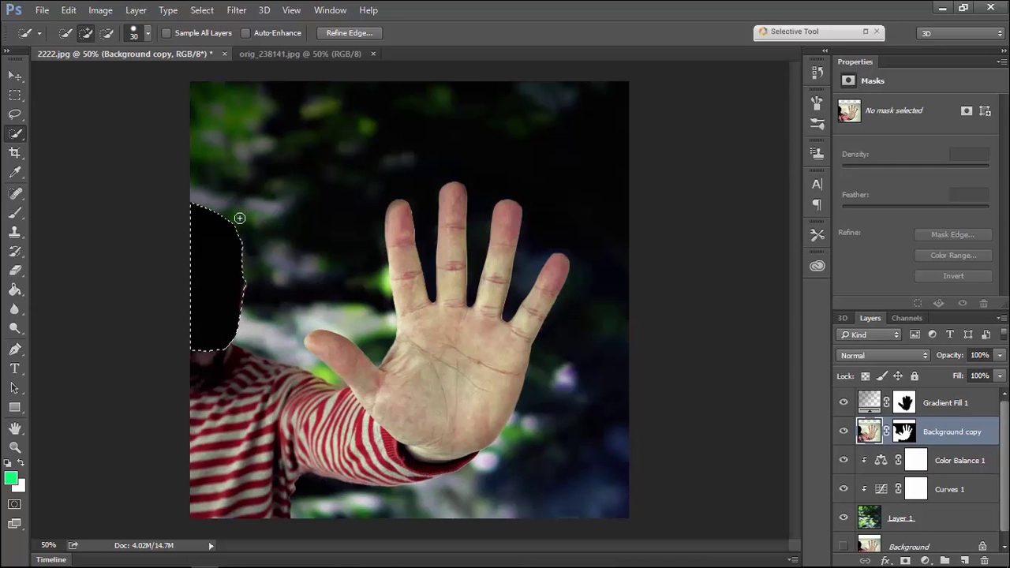
{"action": "left_click", "coordinate": [202, 11]}
{"action": "left_click", "coordinate": [228, 70]}
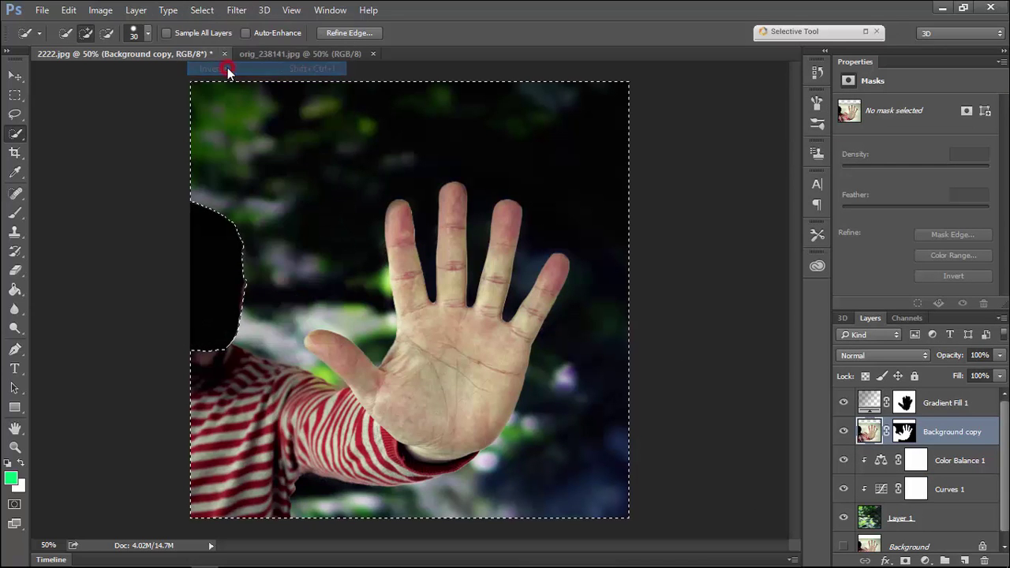
Paint black (000000) along the head shape's upper and lower edges, then deselect.
{"action": "left_click", "coordinate": [13, 215]}
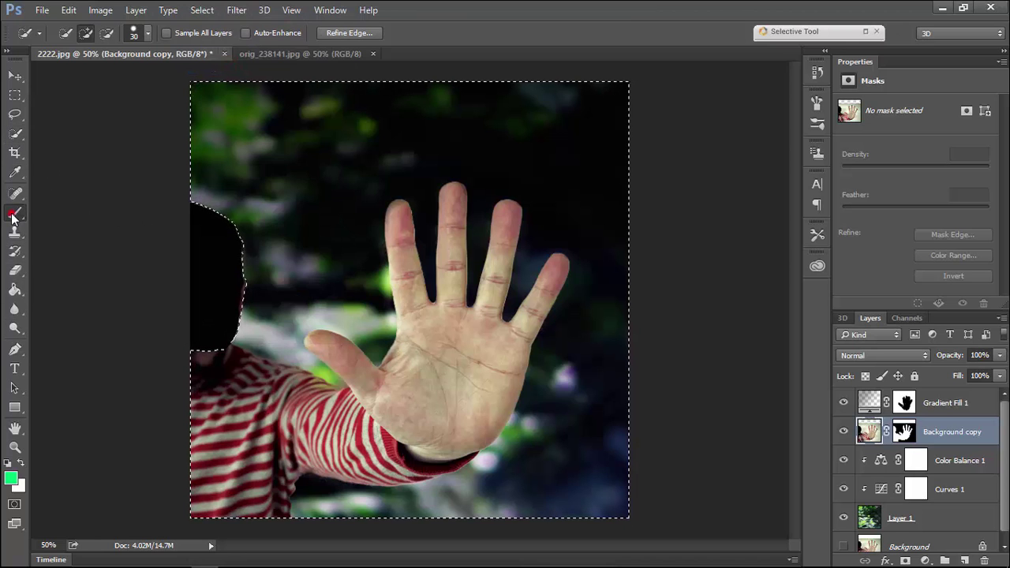
{"action": "left_click", "coordinate": [11, 477]}
{"action": "type", "text": "000000"}
{"action": "left_click", "coordinate": [646, 123]}
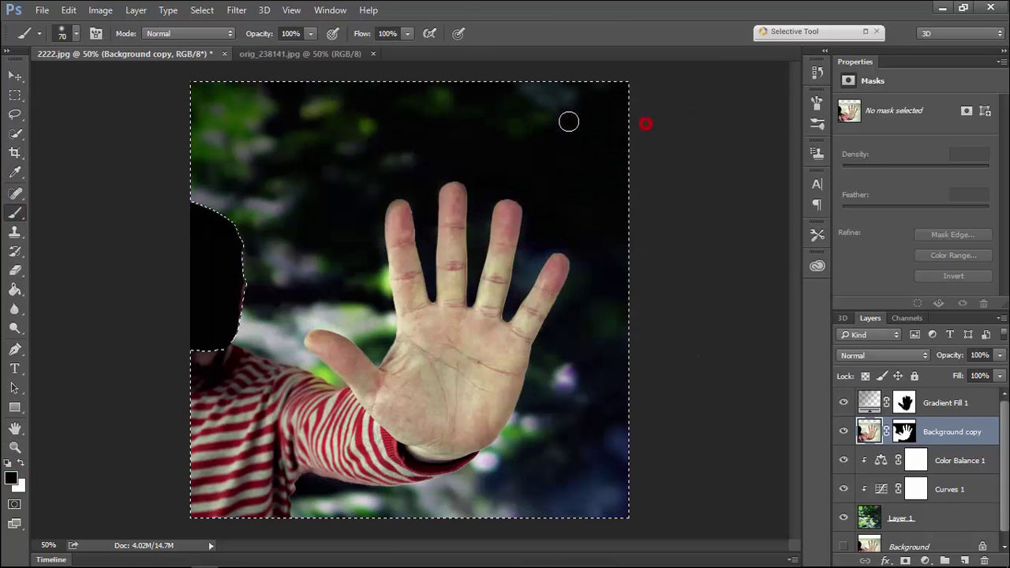
{"action": "left_click", "coordinate": [239, 233]}
{"action": "left_click", "coordinate": [231, 296]}
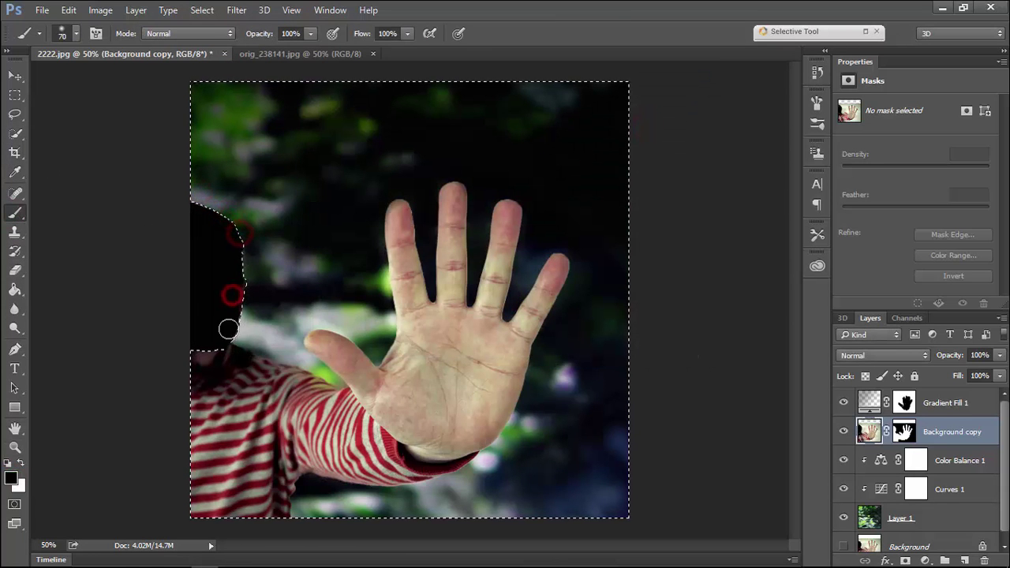
{"action": "key", "text": "ctrl+d"}
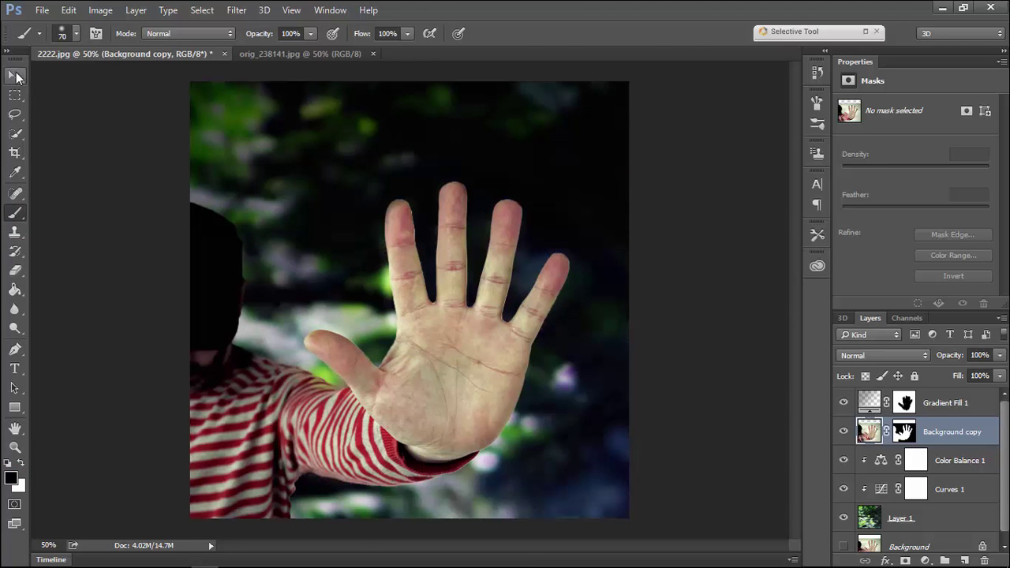
{"action": "left_click", "coordinate": [16, 76]}
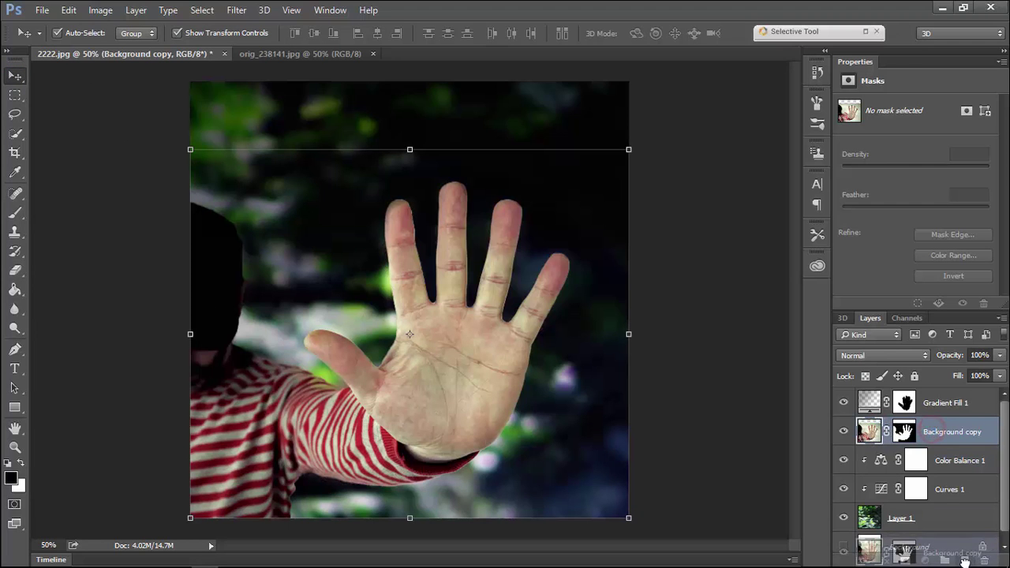
Duplicate the Background copy layer, hide the original, and target the copy's mask.
{"action": "left_click_drag", "start_coordinate": [930, 433], "coordinate": [966, 560]}
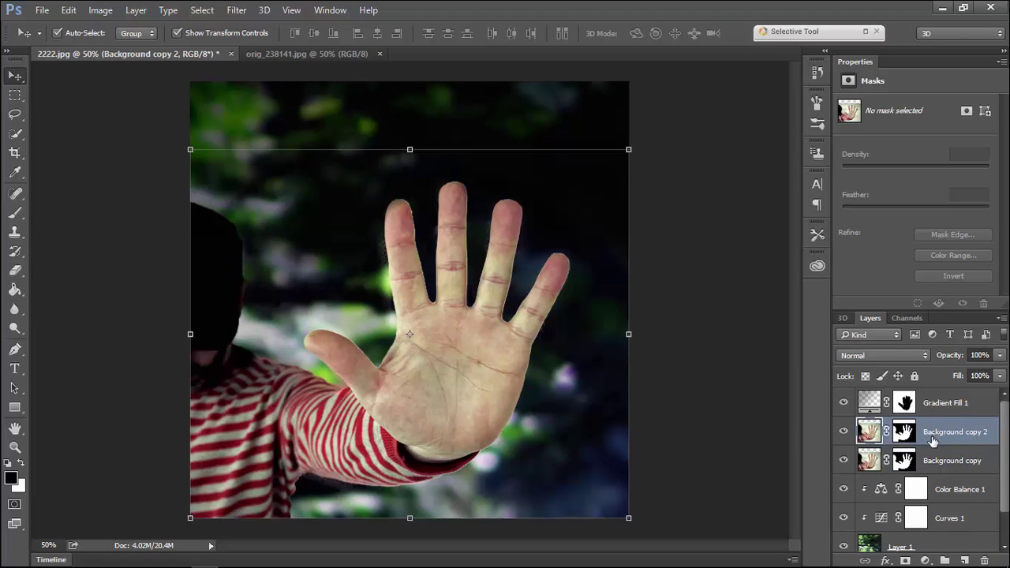
{"action": "left_click", "coordinate": [844, 462]}
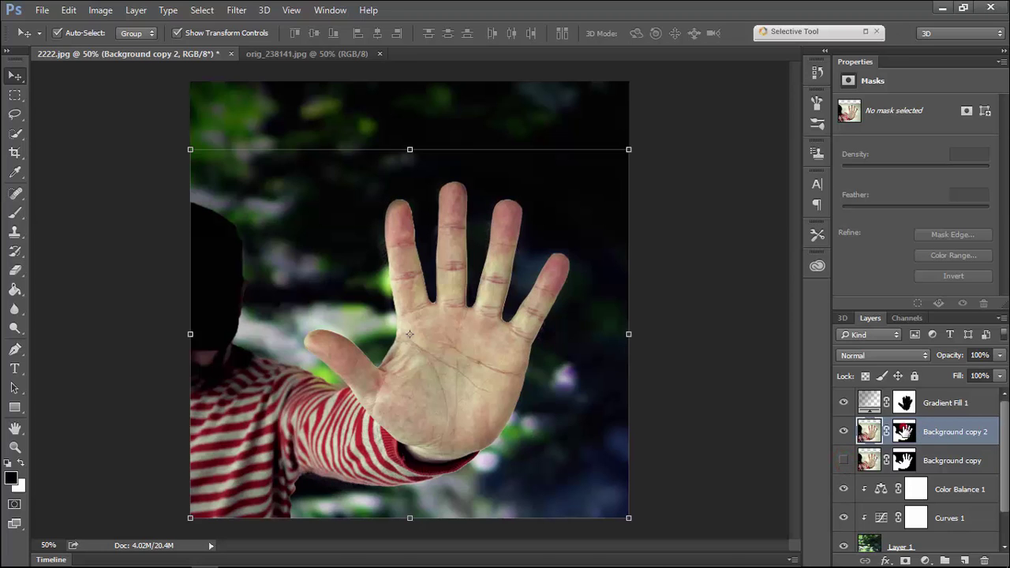
{"action": "left_click", "coordinate": [904, 432]}
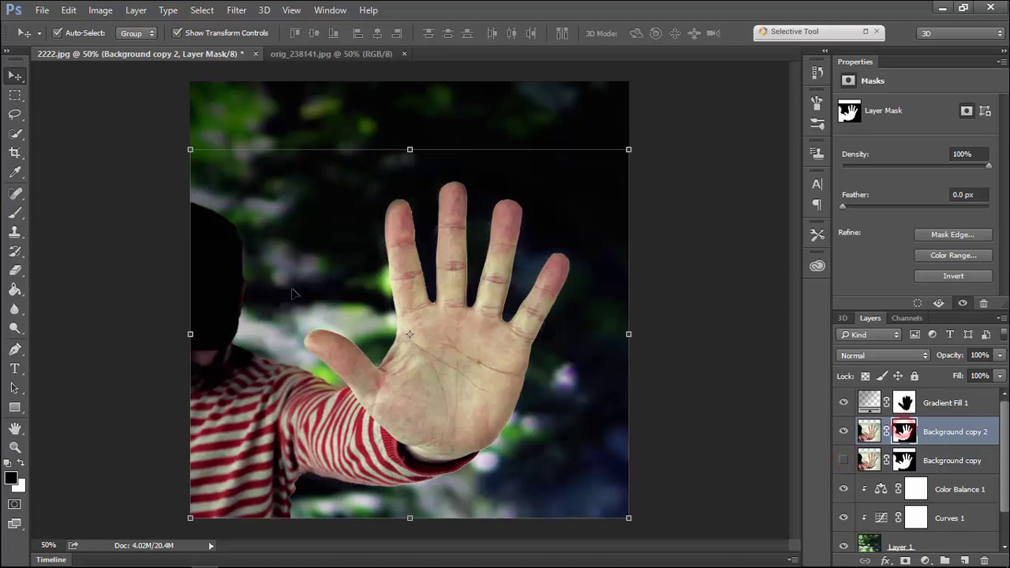
Paint out the fingers, wrist and forearm on the Background copy 2 mask with a 400 px brush.
{"action": "left_click", "coordinate": [14, 213]}
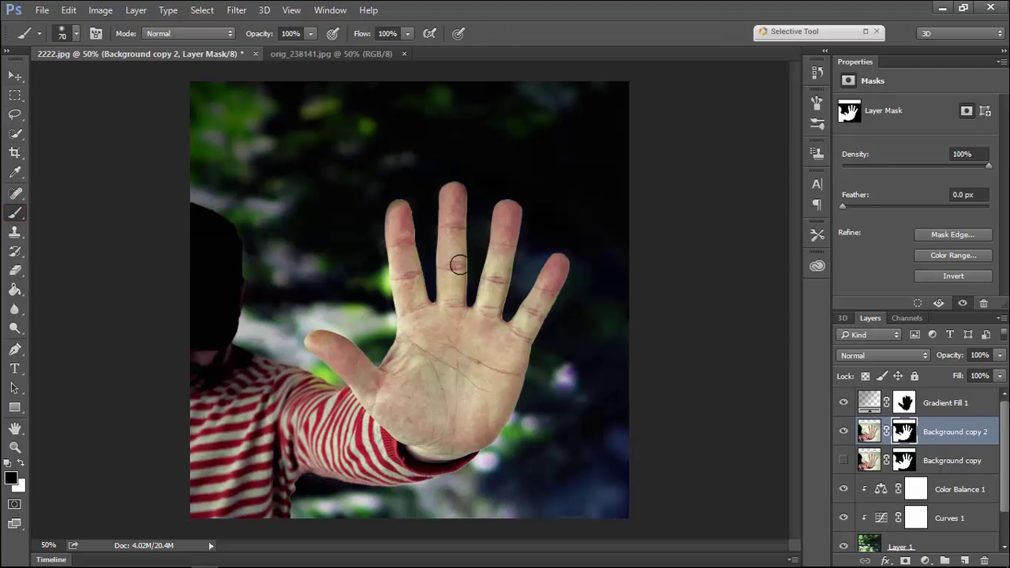
{"action": "key", "text": "bracketright"}
{"action": "key", "text": "bracketright"}
{"action": "key", "text": "bracketright"}
{"action": "mouse_move", "coordinate": [439, 248]}
{"action": "left_mouse_down"}
{"action": "mouse_move", "coordinate": [437, 264]}
{"action": "mouse_move", "coordinate": [318, 295]}
{"action": "mouse_move", "coordinate": [350, 334]}
{"action": "mouse_move", "coordinate": [418, 334]}
{"action": "mouse_move", "coordinate": [383, 429]}
{"action": "mouse_move", "coordinate": [463, 402]}
{"action": "left_mouse_up"}
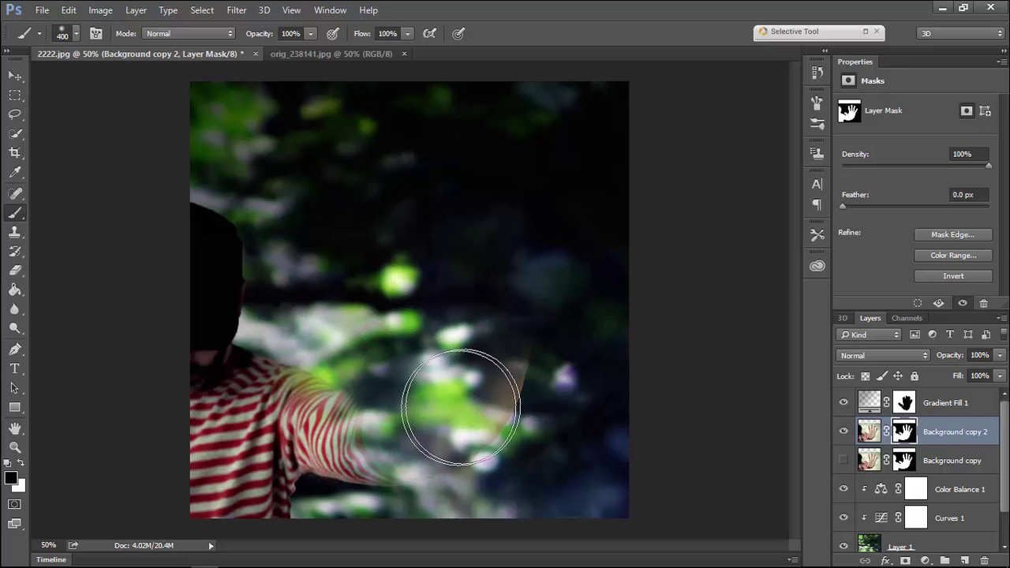
{"action": "mouse_move", "coordinate": [409, 383]}
{"action": "left_mouse_down"}
{"action": "mouse_move", "coordinate": [417, 451]}
{"action": "mouse_move", "coordinate": [406, 473]}
{"action": "left_mouse_up"}
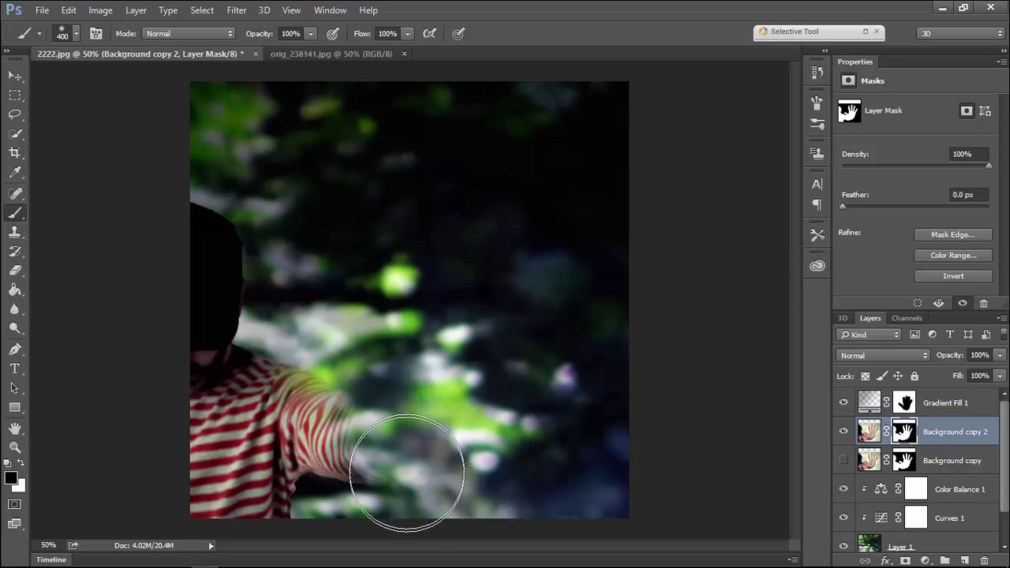
{"action": "left_click", "coordinate": [16, 76]}
Apply a 4.4-pixel Gaussian Blur to the Background copy 2 layer mask.
{"action": "left_click", "coordinate": [236, 9]}
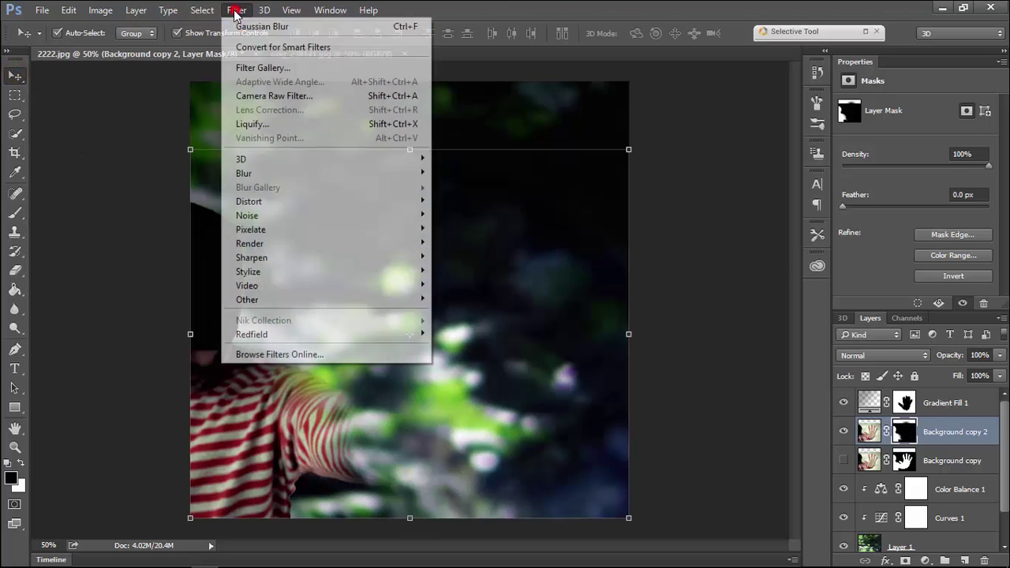
{"action": "left_click", "coordinate": [271, 169]}
{"action": "left_click", "coordinate": [471, 229]}
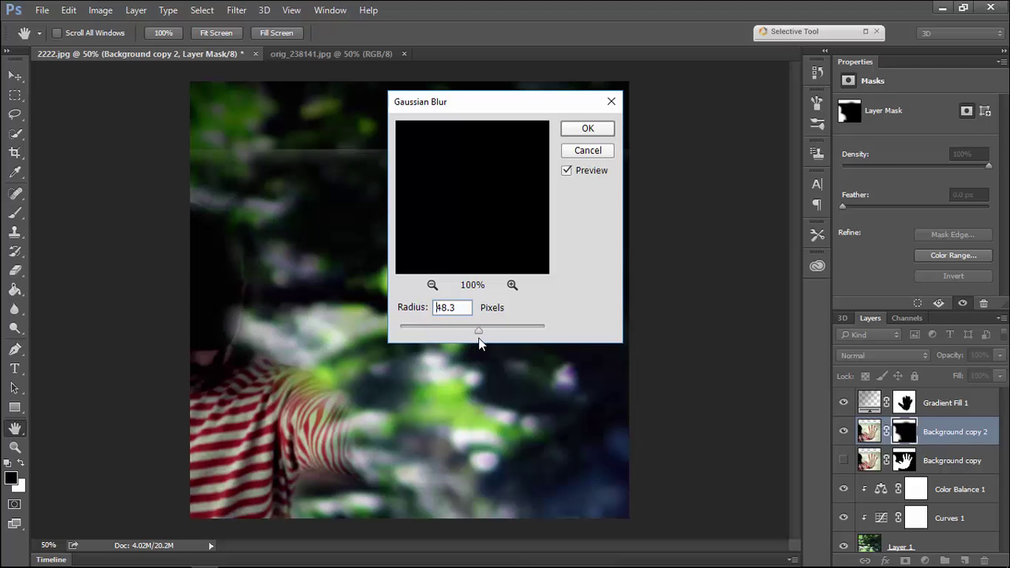
{"action": "left_click_drag", "start_coordinate": [469, 338], "coordinate": [475, 341]}
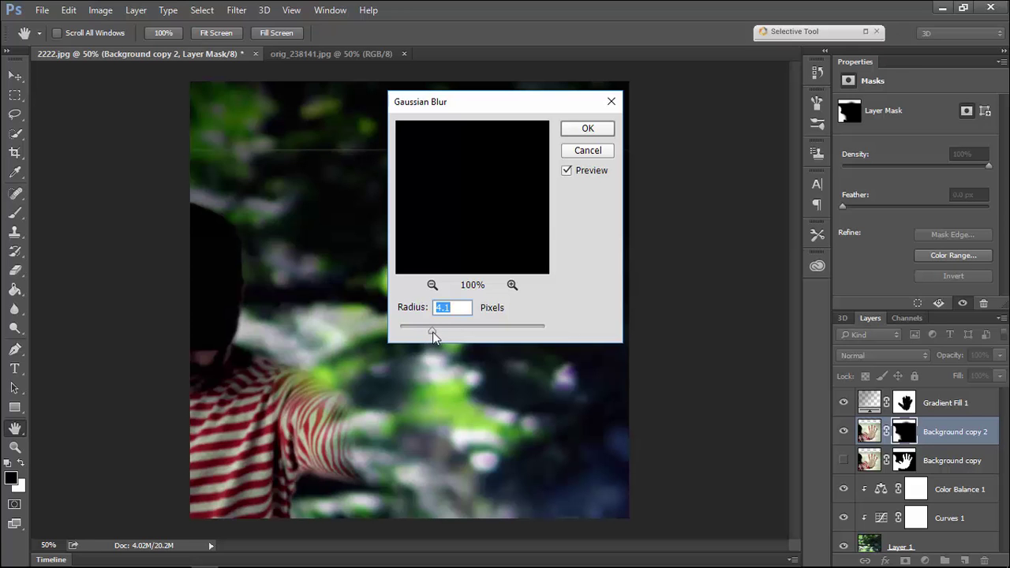
{"action": "left_click_drag", "start_coordinate": [430, 334], "coordinate": [447, 334]}
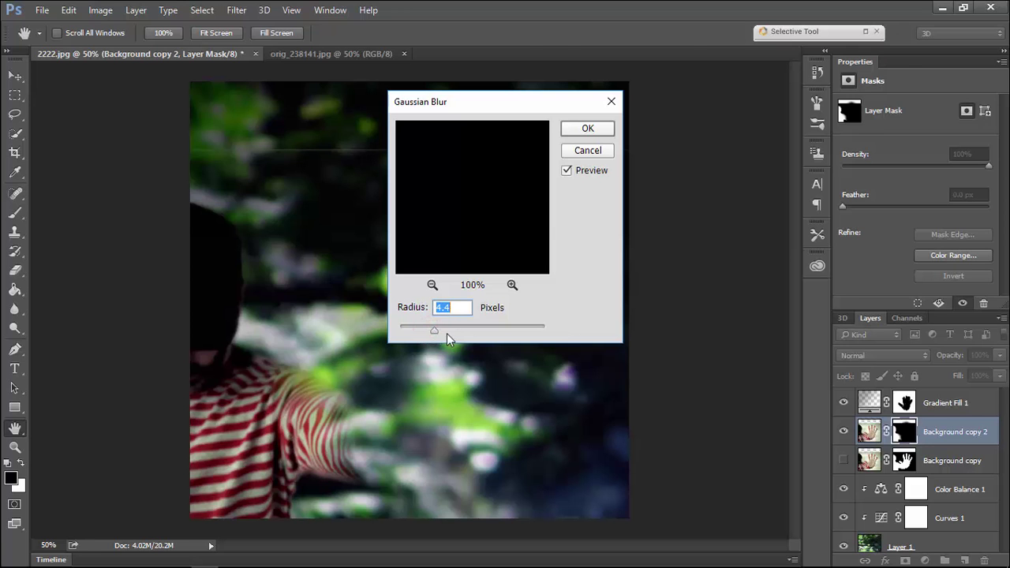
{"action": "left_click", "coordinate": [589, 128]}
{"action": "left_click", "coordinate": [14, 213]}
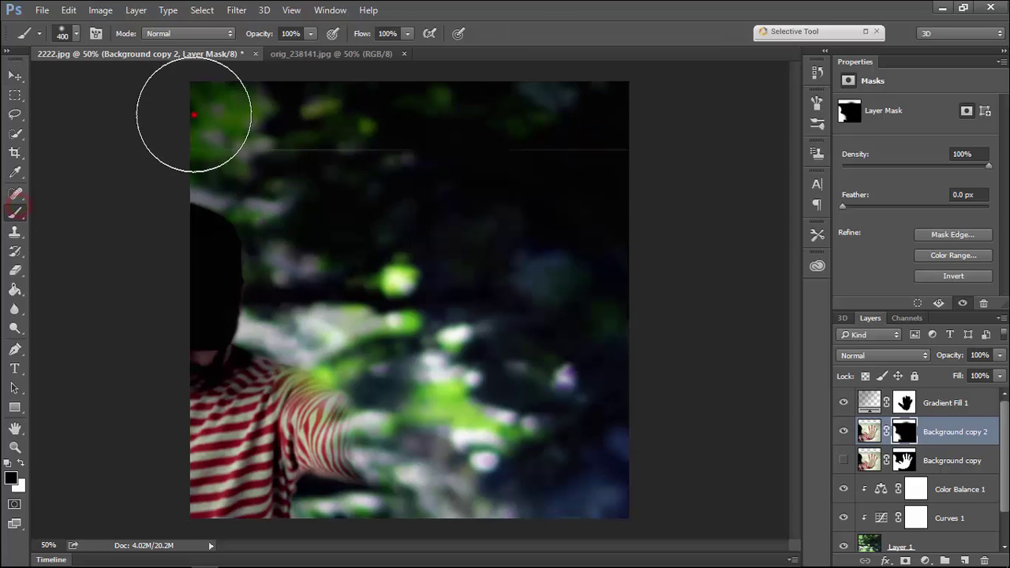
Make the Background copy hand layer visible again and target its layer mask.
{"action": "left_click", "coordinate": [14, 74]}
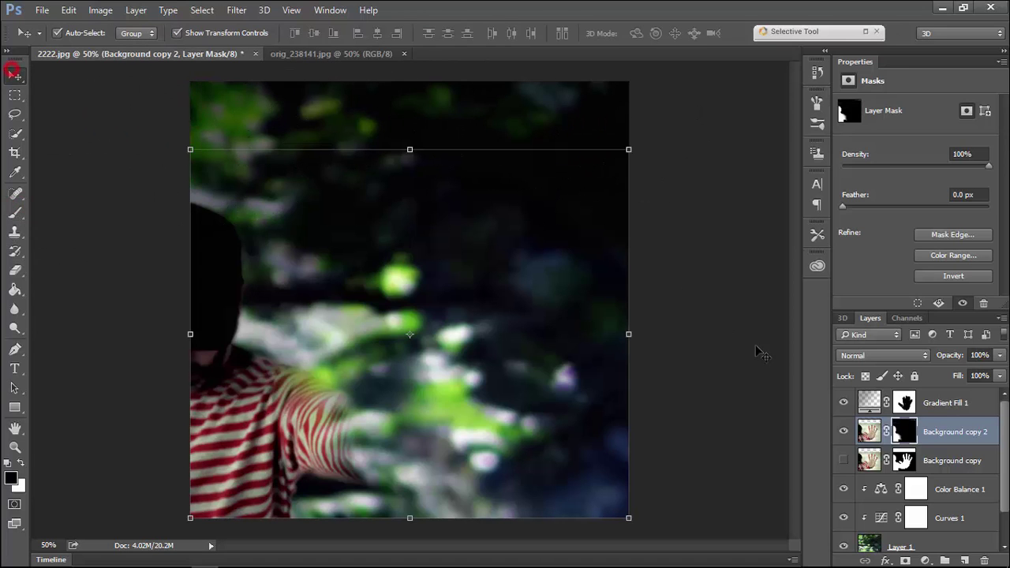
{"action": "left_click", "coordinate": [844, 461]}
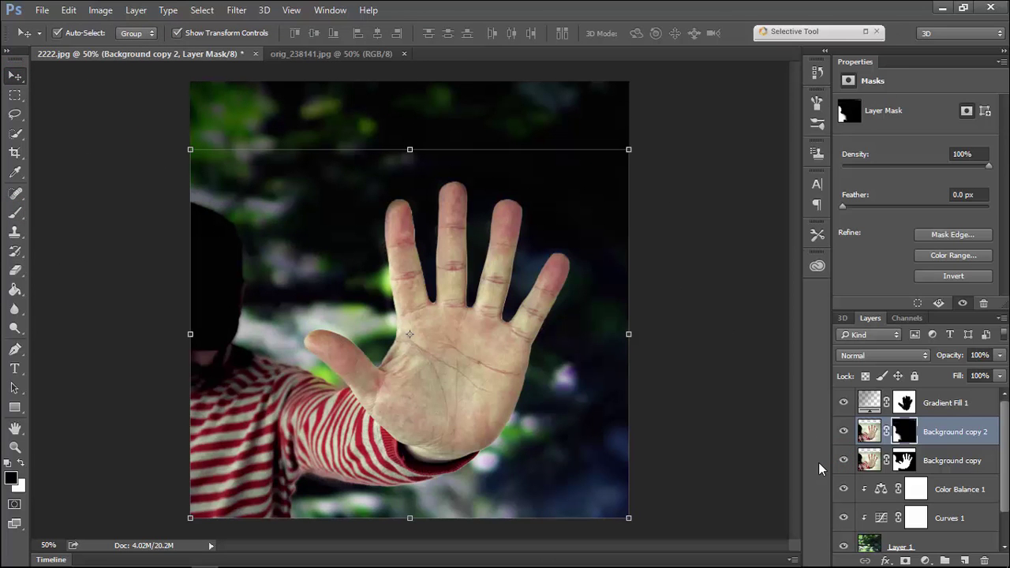
{"action": "left_click", "coordinate": [869, 461]}
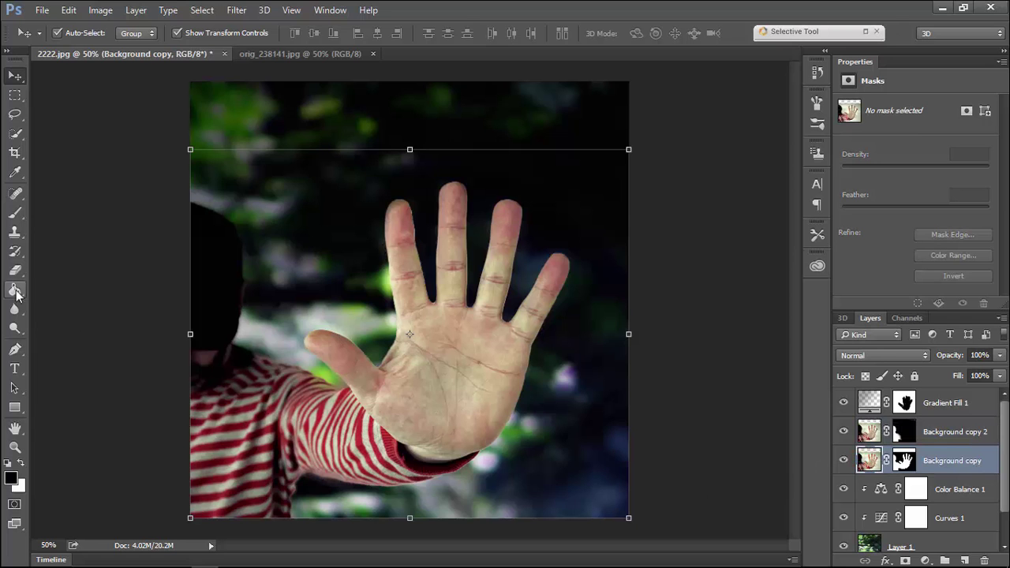
{"action": "left_click", "coordinate": [14, 213]}
{"action": "left_click", "coordinate": [905, 461]}
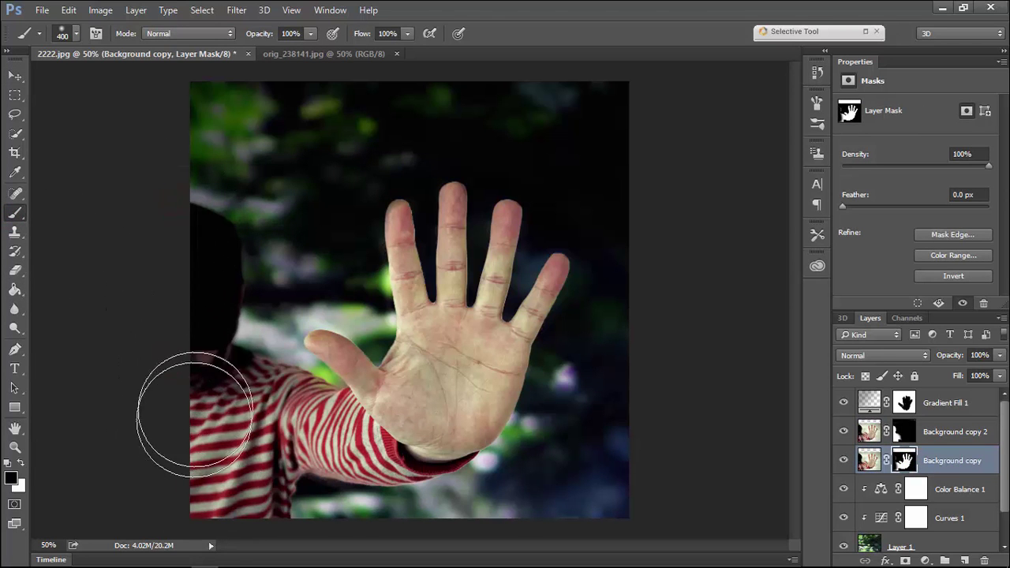
Toggle Background copy 2 and the hand layer off and on to check the composite.
{"action": "left_click", "coordinate": [844, 431]}
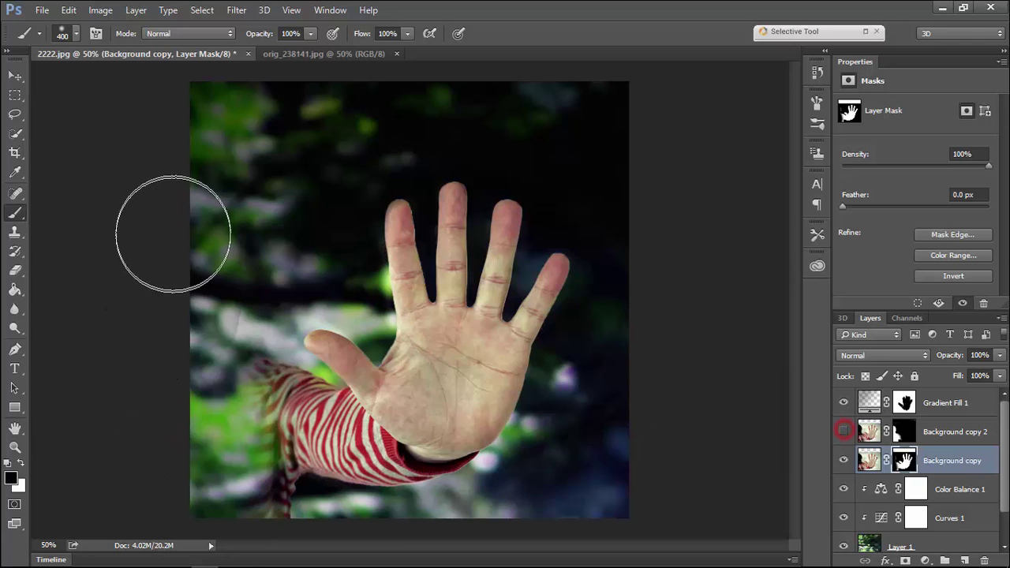
{"action": "left_click", "coordinate": [14, 76]}
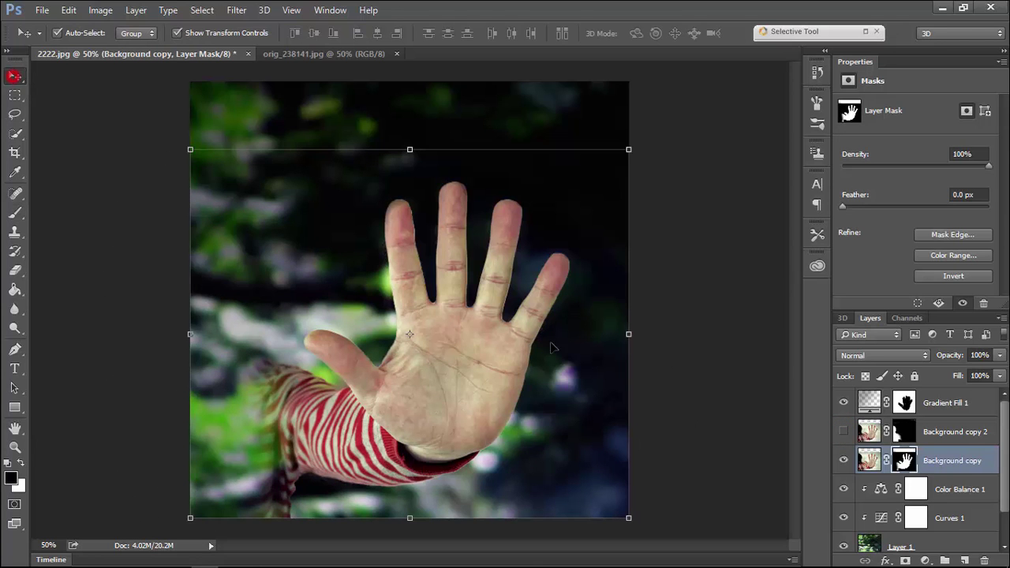
{"action": "left_click", "coordinate": [844, 431]}
{"action": "left_click", "coordinate": [843, 460]}
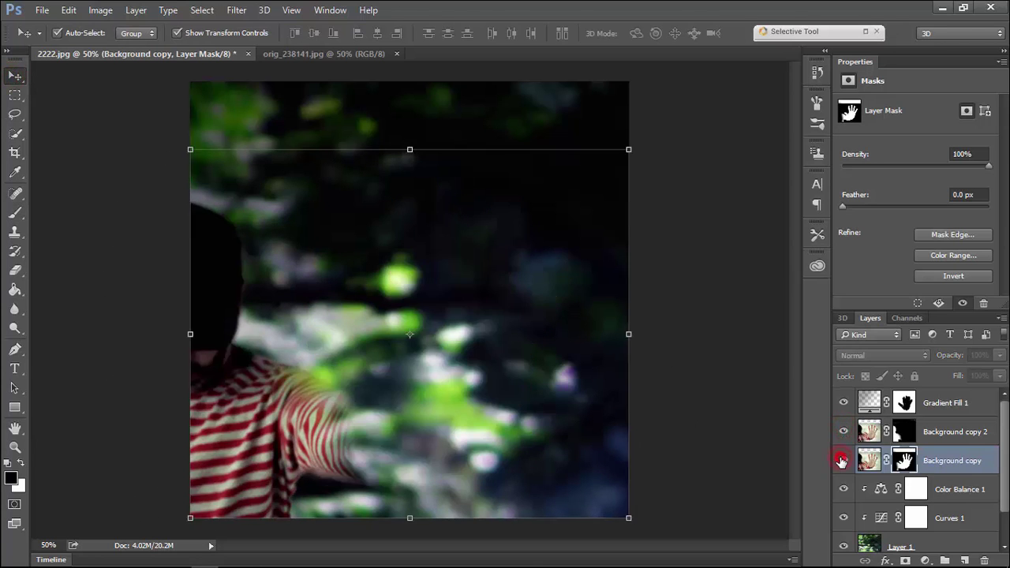
{"action": "left_click", "coordinate": [844, 460]}
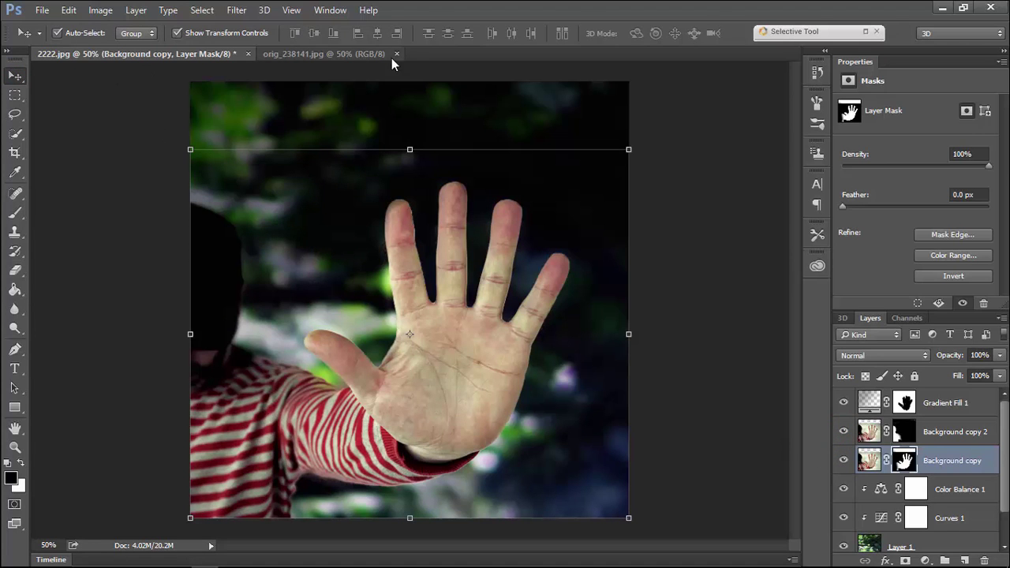
Close the orig_238141.jpg document and make Gradient Fill 1 the active layer.
{"action": "left_click", "coordinate": [396, 53]}
{"action": "left_click", "coordinate": [42, 9]}
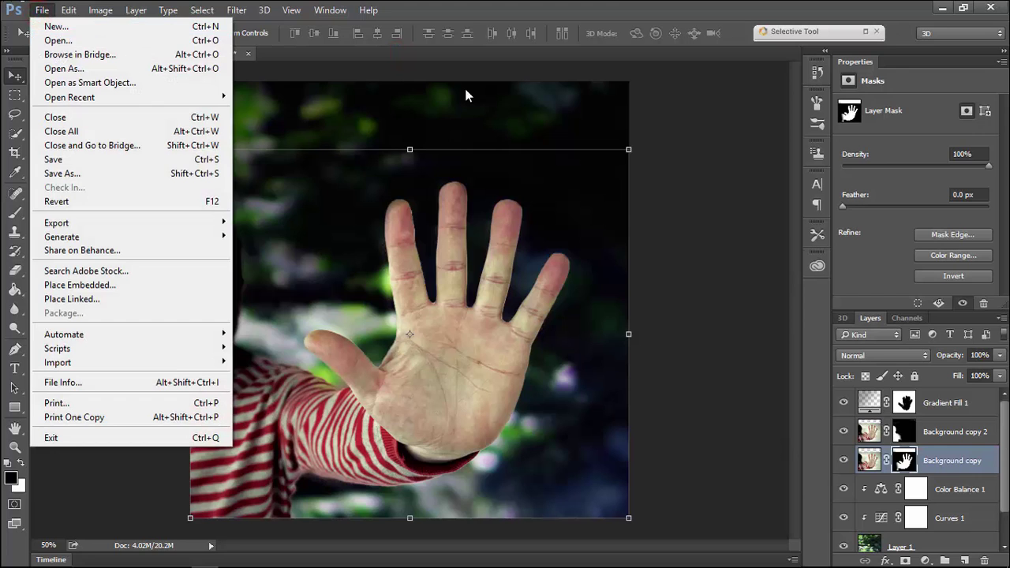
{"action": "left_click", "coordinate": [700, 176]}
{"action": "left_click", "coordinate": [949, 404]}
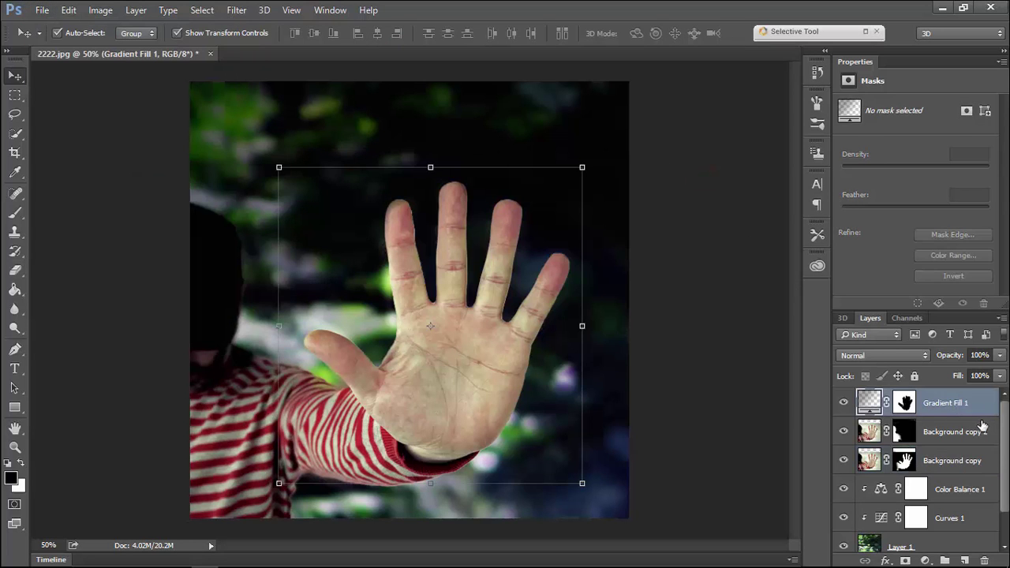
{"action": "left_click", "coordinate": [42, 9]}
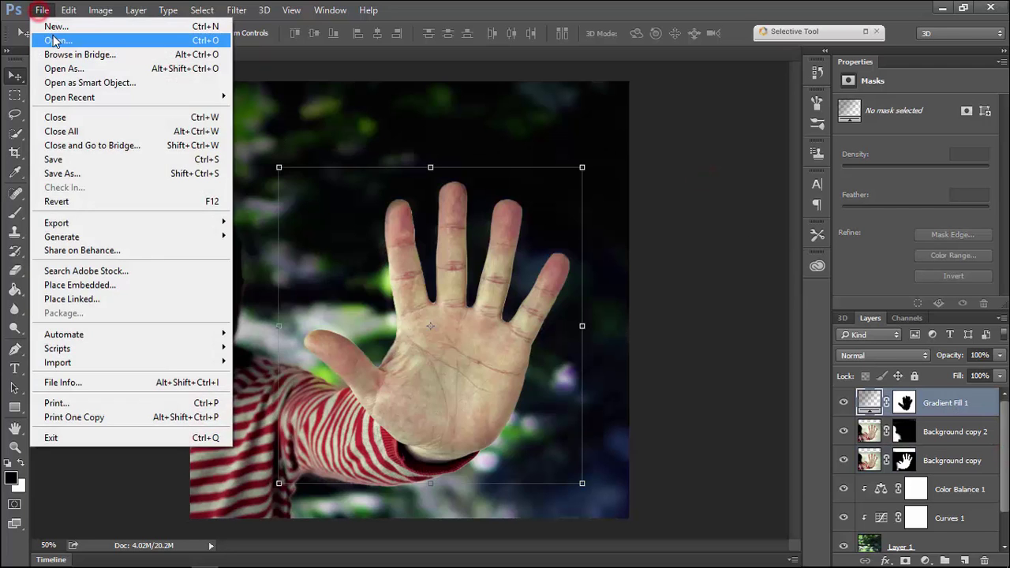
Open the Cigarette_smoke.jpg image.
{"action": "left_click", "coordinate": [49, 40]}
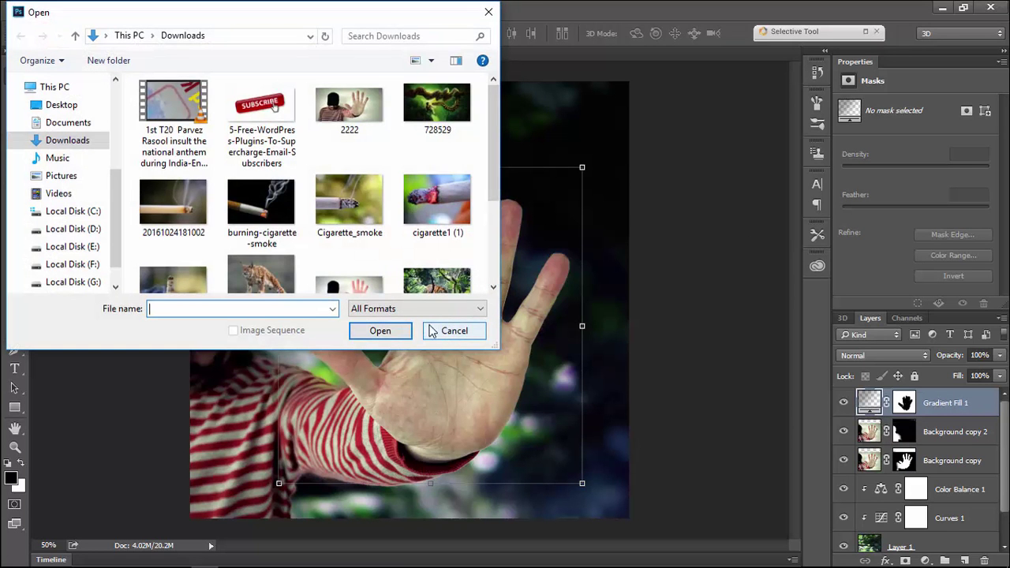
{"action": "left_click", "coordinate": [349, 201]}
{"action": "left_click", "coordinate": [377, 331]}
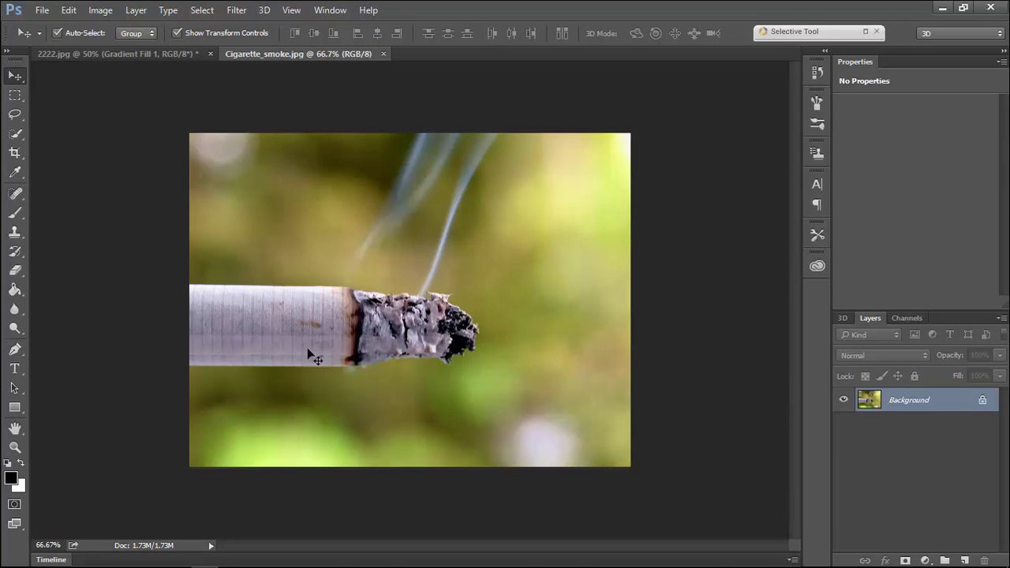
Quick-select the burning cigarette, refine its edges, and drag it into 2222.jpg.
{"action": "left_click", "coordinate": [14, 135]}
{"action": "mouse_move", "coordinate": [337, 323]}
{"action": "left_mouse_down"}
{"action": "mouse_move", "coordinate": [436, 316]}
{"action": "mouse_move", "coordinate": [464, 332]}
{"action": "left_mouse_up"}
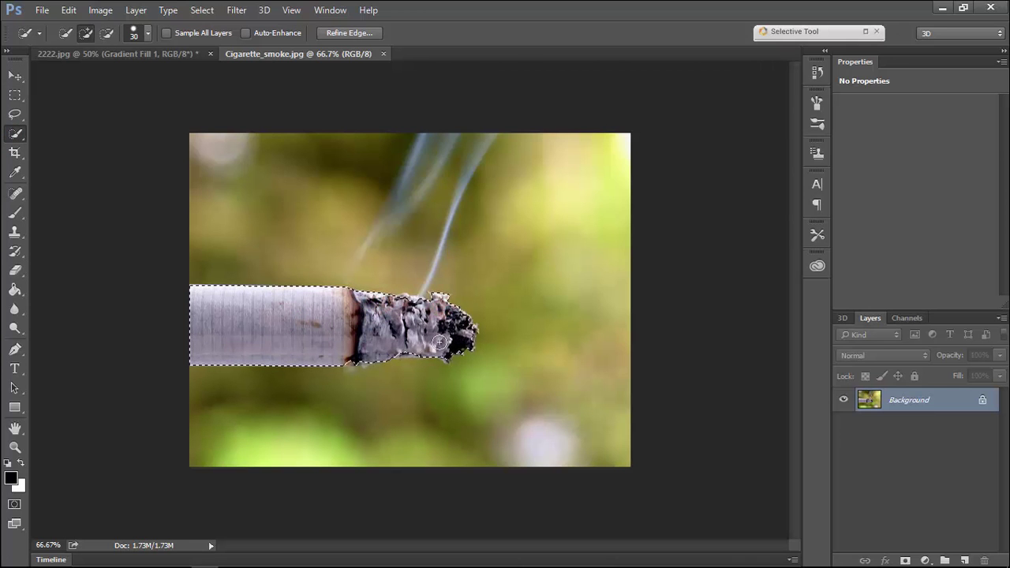
{"action": "left_click", "coordinate": [332, 32]}
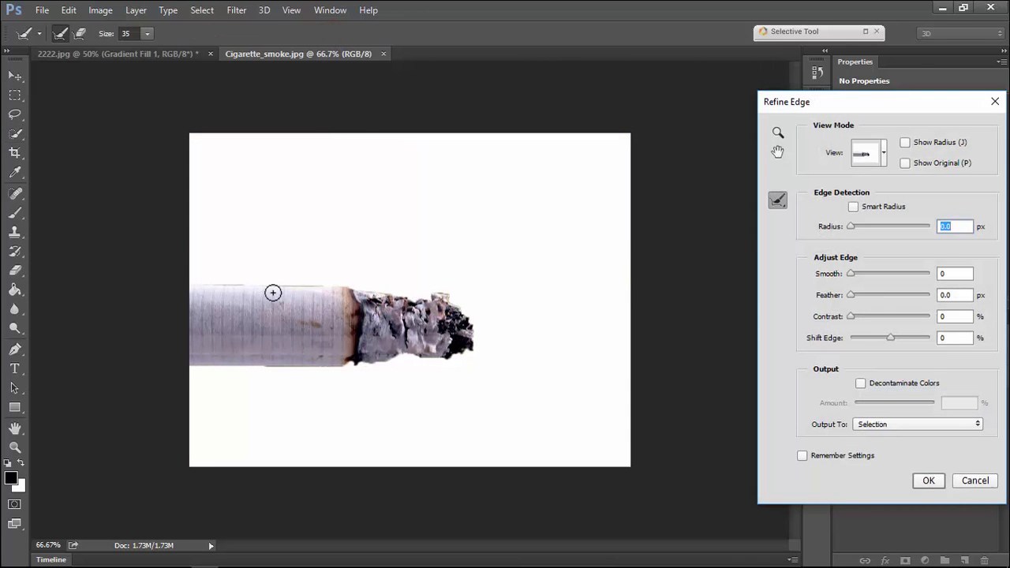
{"action": "left_click_drag", "start_coordinate": [352, 295], "coordinate": [458, 310]}
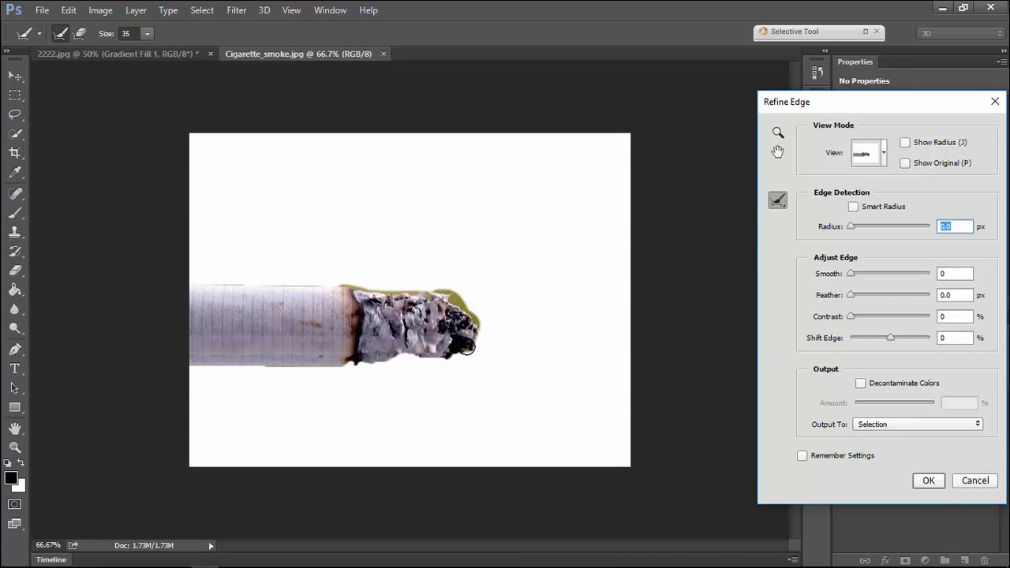
{"action": "left_click_drag", "start_coordinate": [467, 349], "coordinate": [369, 364]}
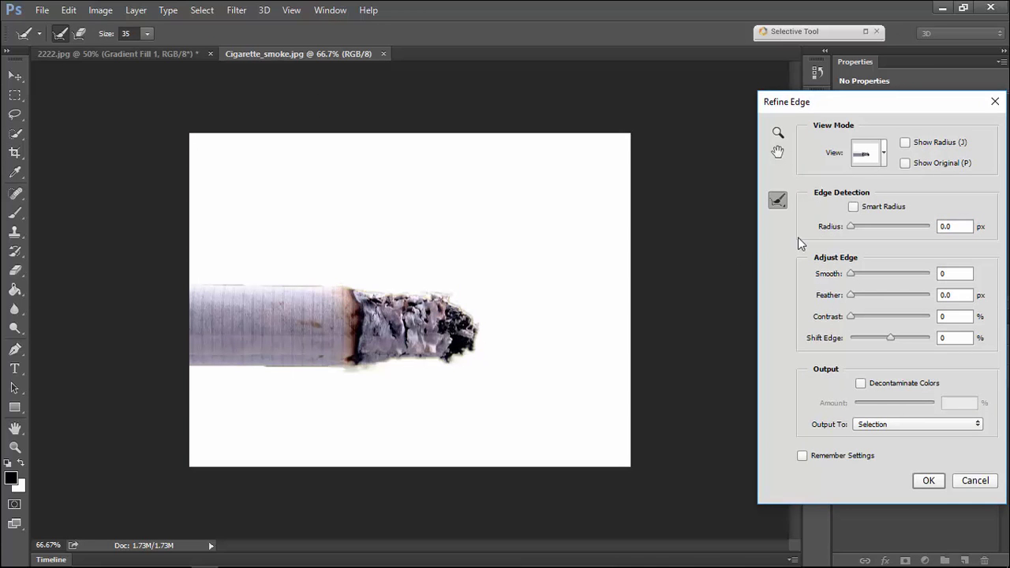
{"action": "left_click", "coordinate": [928, 480]}
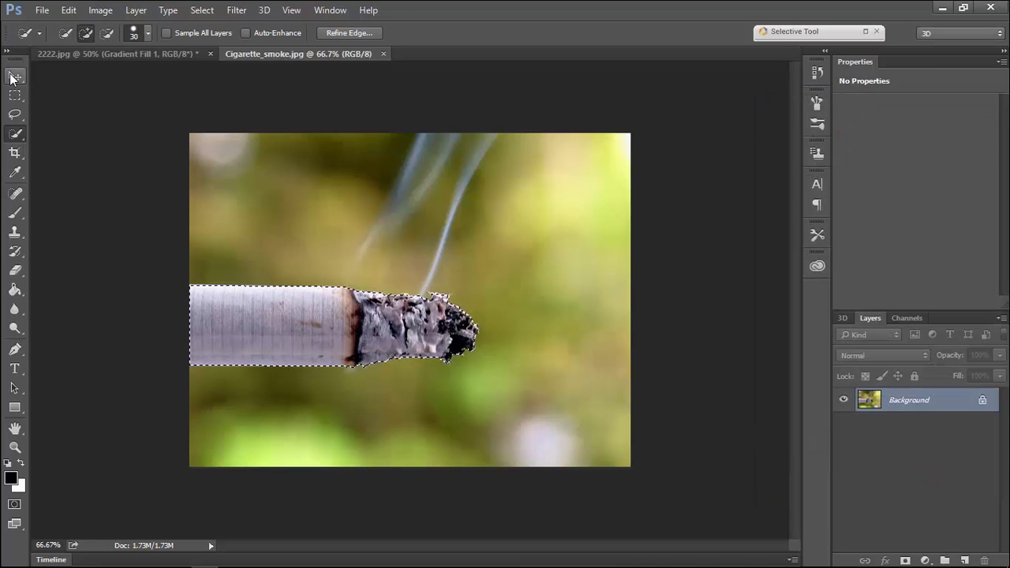
{"action": "key", "text": "v"}
{"action": "left_click_drag", "start_coordinate": [283, 333], "coordinate": [364, 317]}
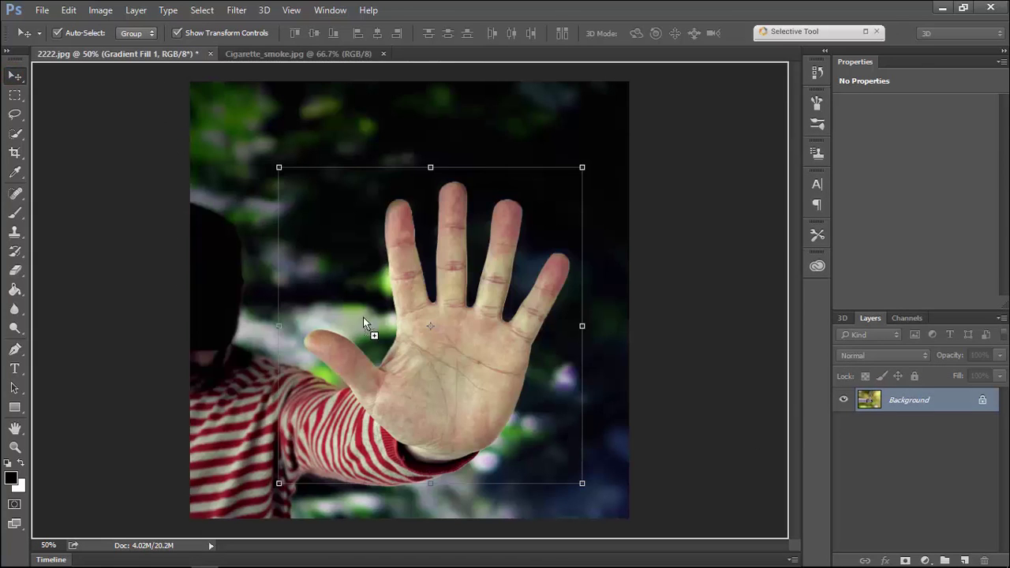
Paste the cigarette as Layer 2, rotate it 90° CCW, scale to ~55%, and place it on the index finger.
{"action": "left_click", "coordinate": [589, 263]}
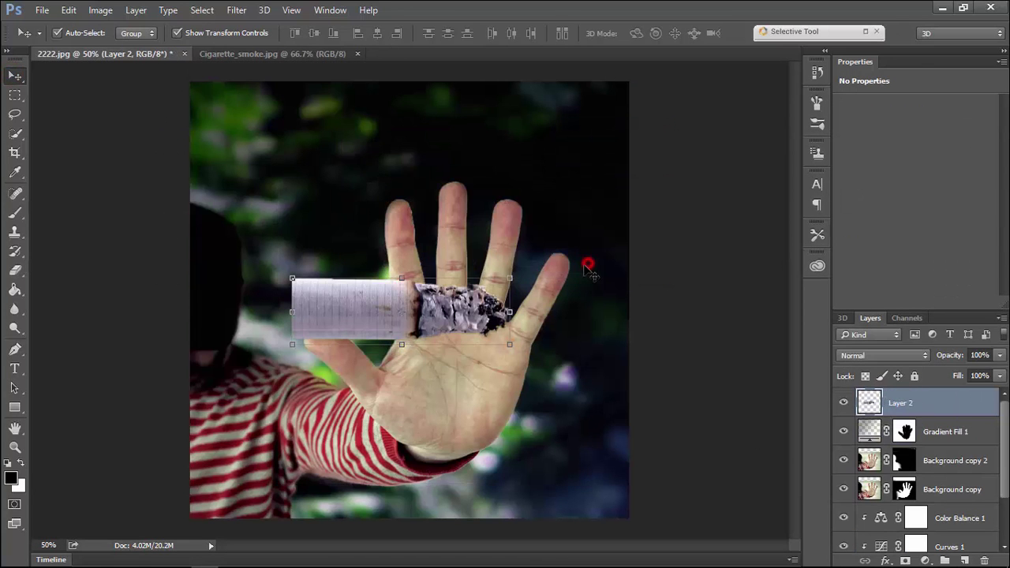
{"action": "left_click", "coordinate": [292, 346]}
{"action": "right_click", "coordinate": [442, 299]}
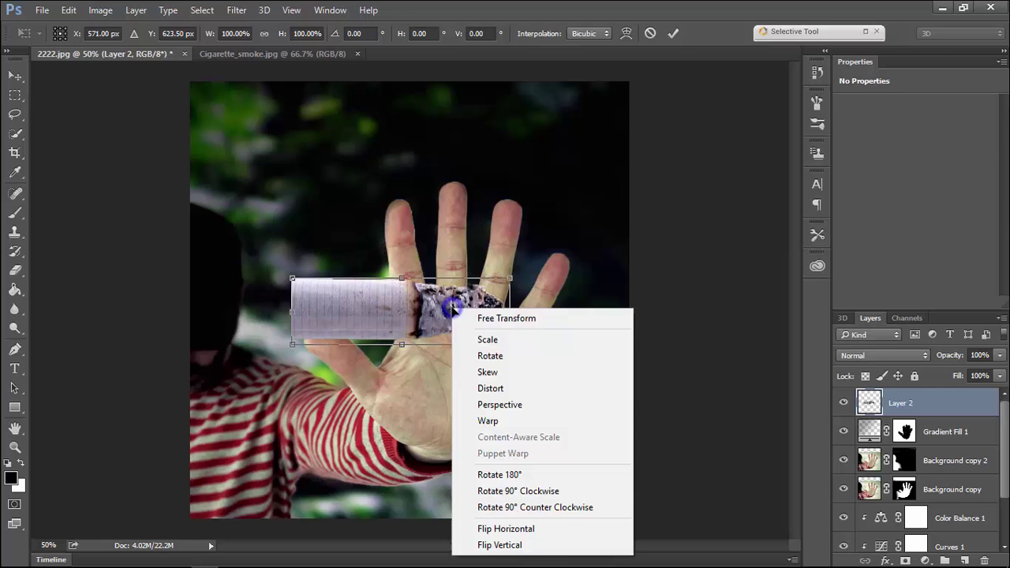
{"action": "left_click", "coordinate": [512, 508]}
{"action": "left_click_drag", "start_coordinate": [413, 377], "coordinate": [422, 354]}
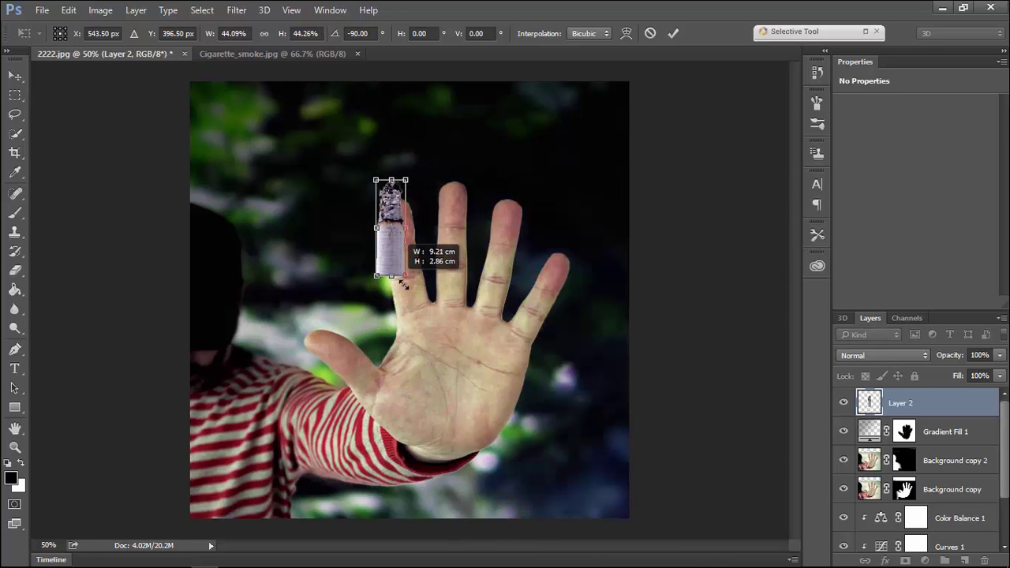
{"action": "left_click_drag", "start_coordinate": [448, 395], "coordinate": [419, 293]}
{"action": "left_click_drag", "start_coordinate": [439, 346], "coordinate": [449, 340]}
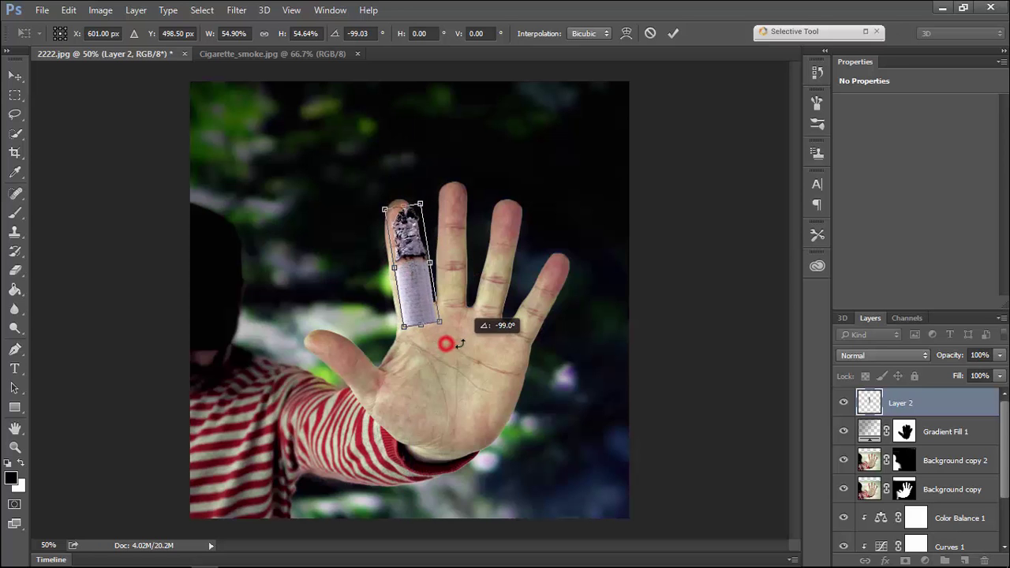
{"action": "left_click_drag", "start_coordinate": [418, 281], "coordinate": [412, 293]}
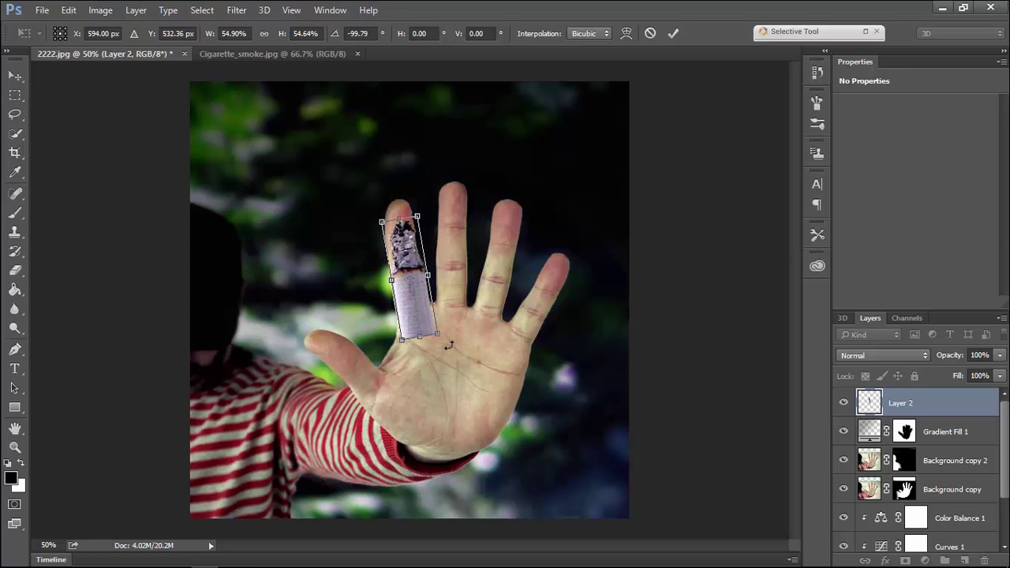
At 200% zoom, nudge and fine-tune the cigarette's rotation, then commit the transform.
{"action": "key", "text": "ctrl+1"}
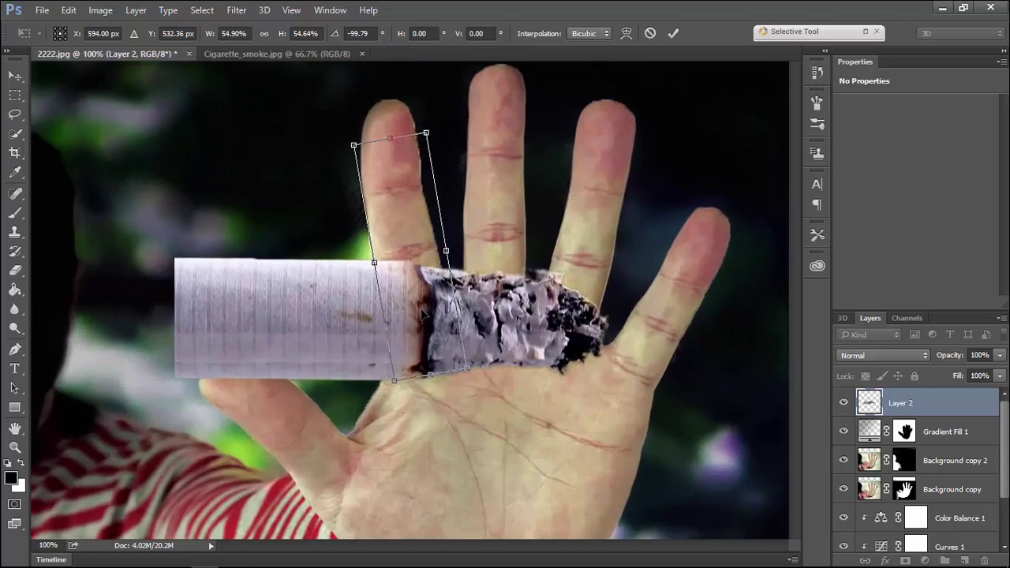
{"action": "key", "text": "ctrl+plus"}
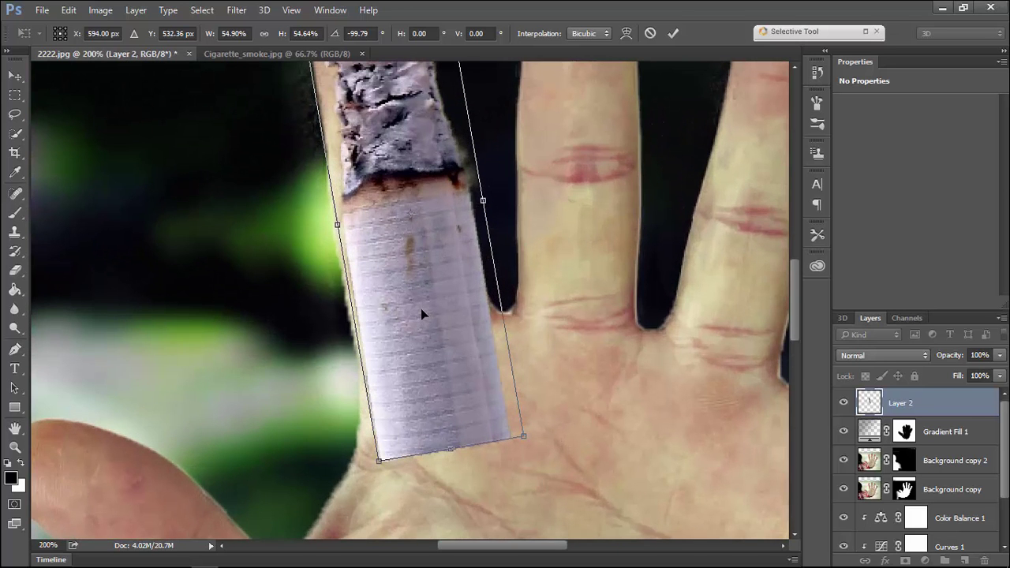
{"action": "left_click_drag", "start_coordinate": [421, 308], "coordinate": [499, 372]}
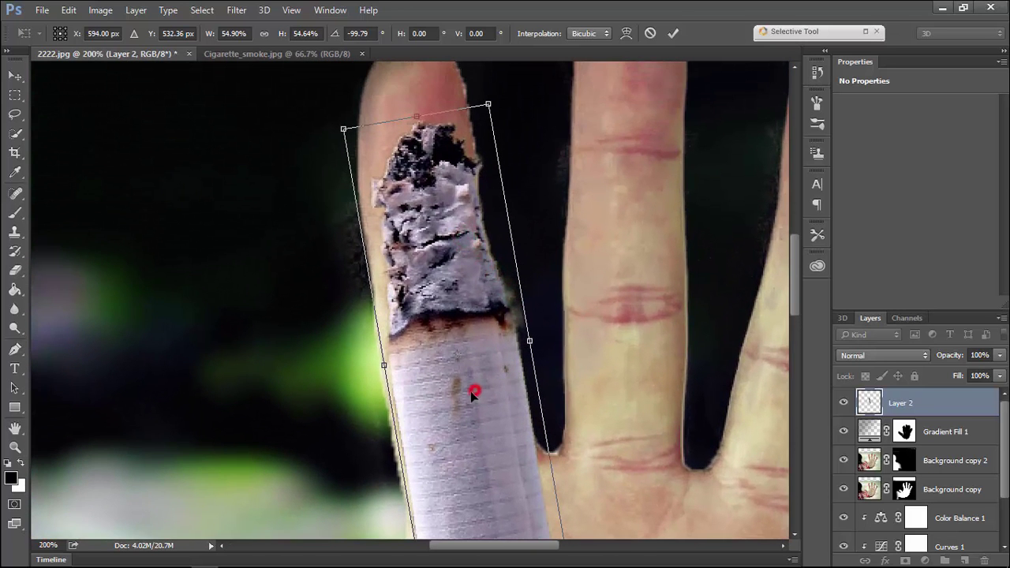
{"action": "key", "text": "shift+Left"}
{"action": "left_click_drag", "start_coordinate": [515, 341], "coordinate": [519, 338]}
{"action": "double_click", "coordinate": [467, 361]}
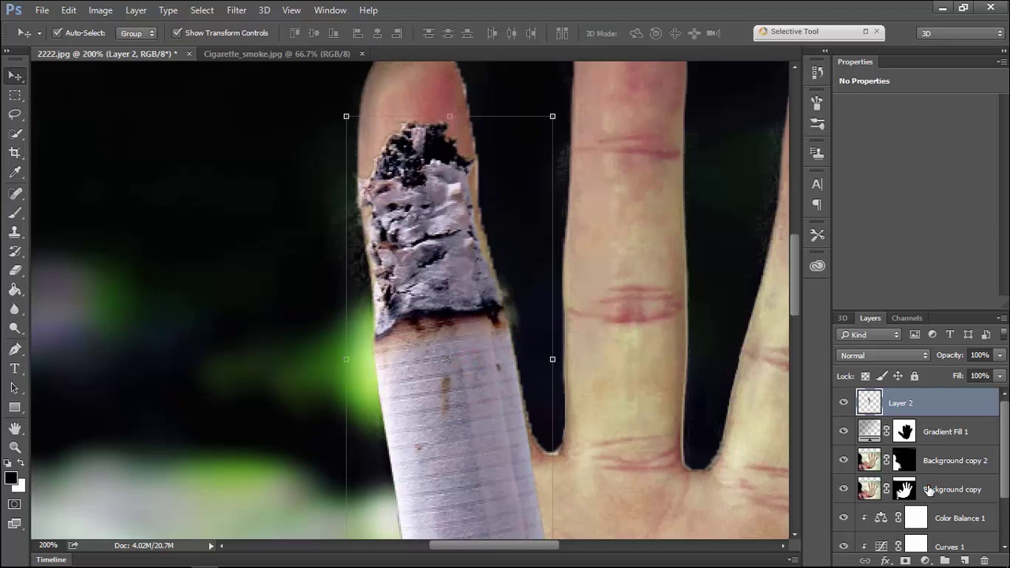
Select the Background copy hand layer's mask.
{"action": "left_click", "coordinate": [930, 490]}
{"action": "left_click", "coordinate": [912, 489]}
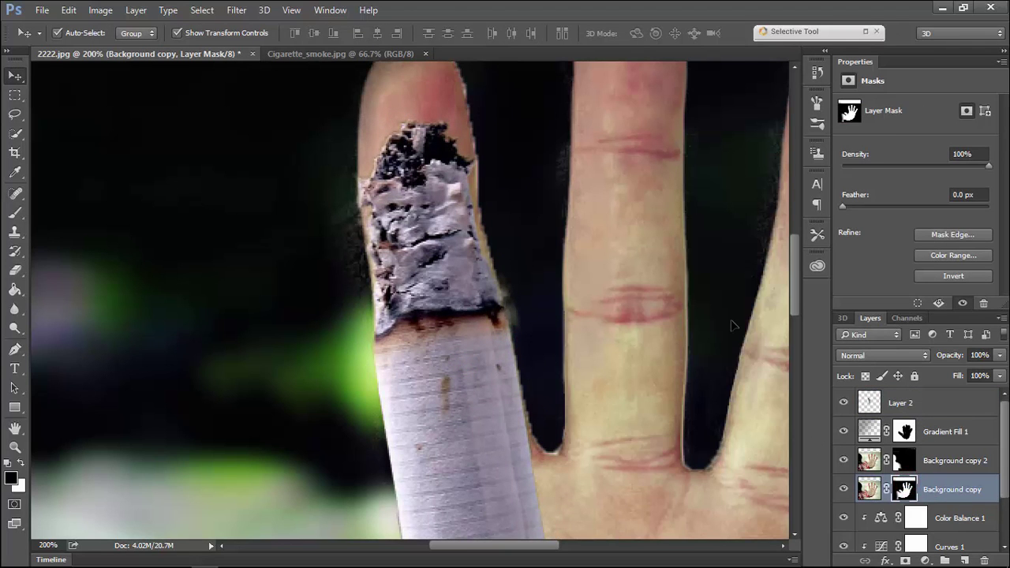
{"action": "scroll", "coordinate": [731, 324], "scroll_direction": "up", "scroll_amount": 1}
{"action": "scroll", "coordinate": [731, 324], "scroll_direction": "up", "scroll_amount": 1}
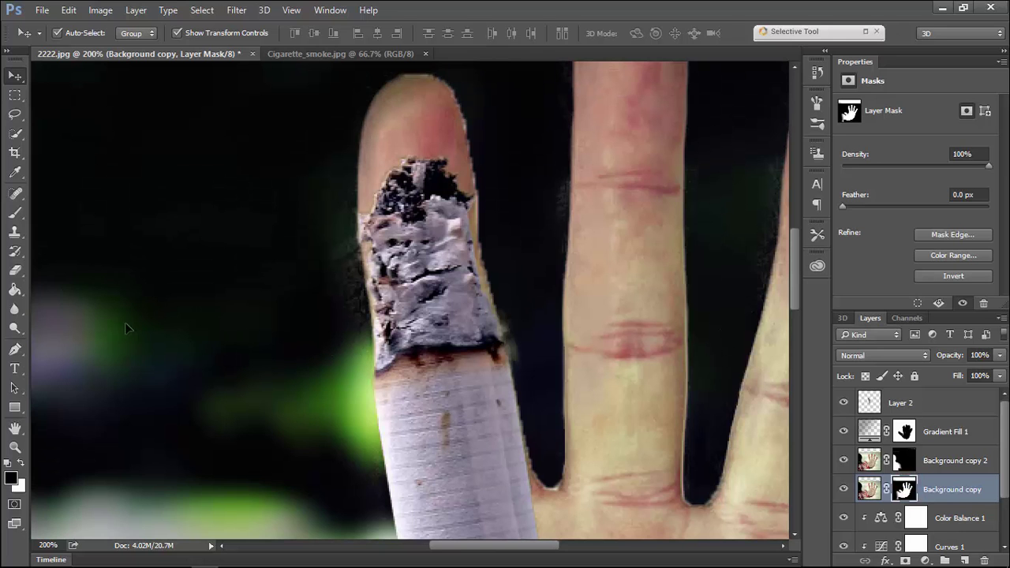
Paint black on the hand's mask with a smaller brush to hide the fingertip above the cigarette tip.
{"action": "left_click", "coordinate": [15, 213]}
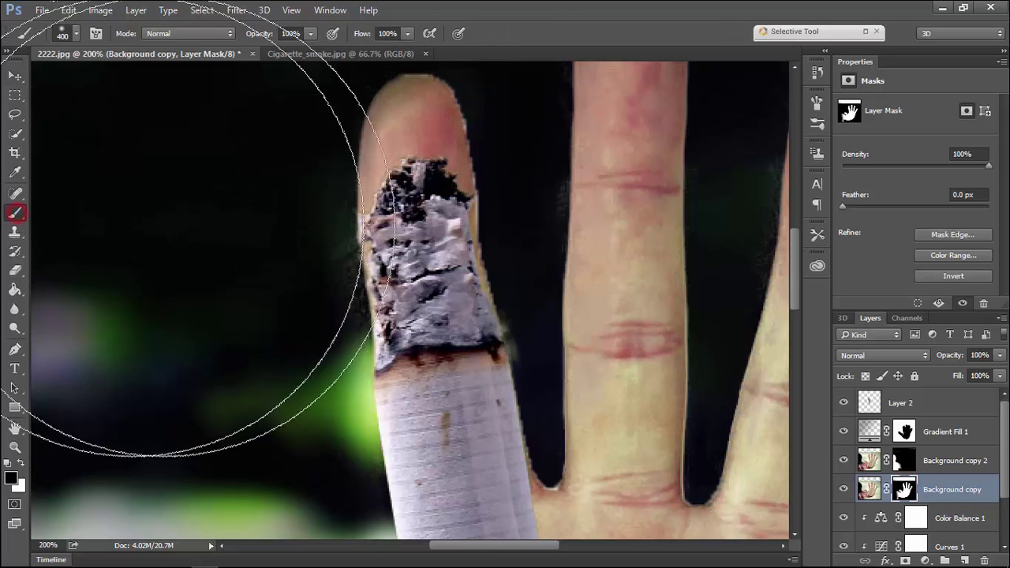
{"action": "key", "text": "bracketleft"}
{"action": "key", "text": "bracketleft"}
{"action": "key", "text": "bracketleft"}
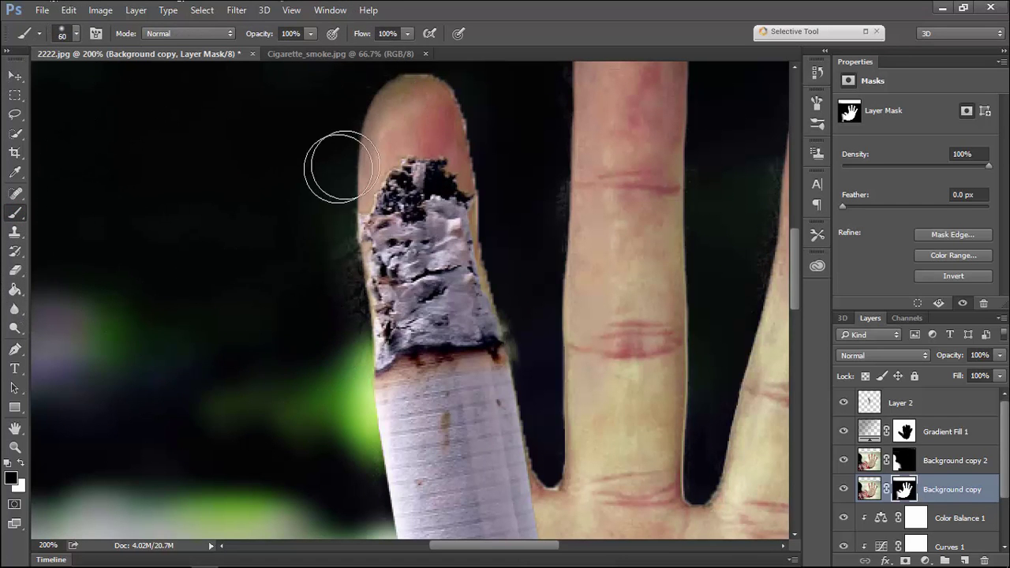
{"action": "mouse_move", "coordinate": [334, 163]}
{"action": "left_mouse_down"}
{"action": "mouse_move", "coordinate": [401, 101]}
{"action": "mouse_move", "coordinate": [435, 90]}
{"action": "mouse_move", "coordinate": [392, 147]}
{"action": "mouse_move", "coordinate": [439, 163]}
{"action": "mouse_move", "coordinate": [481, 248]}
{"action": "mouse_move", "coordinate": [463, 266]}
{"action": "mouse_move", "coordinate": [405, 207]}
{"action": "mouse_move", "coordinate": [350, 225]}
{"action": "mouse_move", "coordinate": [357, 237]}
{"action": "mouse_move", "coordinate": [463, 260]}
{"action": "mouse_move", "coordinate": [435, 254]}
{"action": "left_mouse_up"}
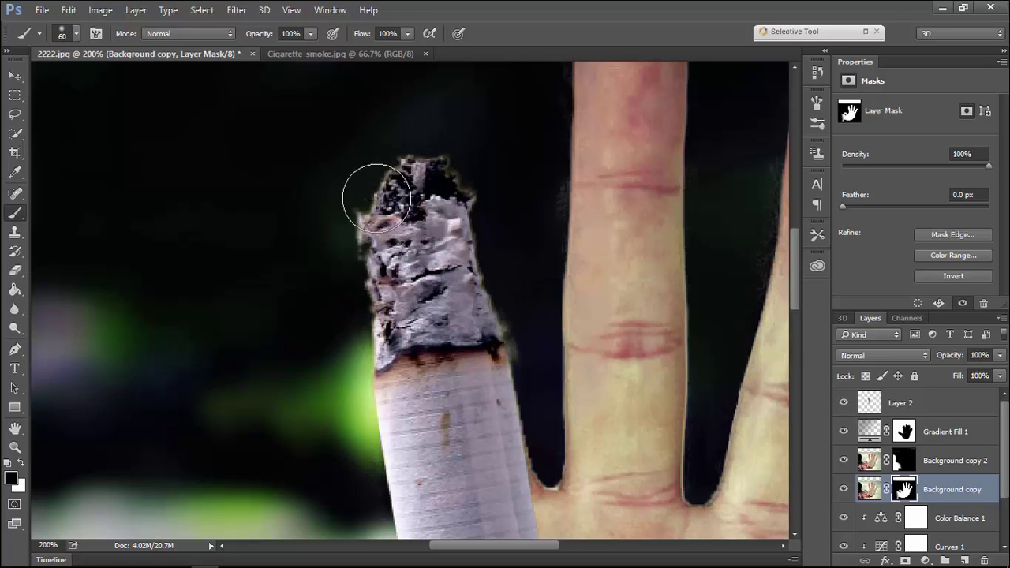
Add a mask to Layer 2 and paint out the white cigarette paper over the finger.
{"action": "left_click", "coordinate": [908, 404]}
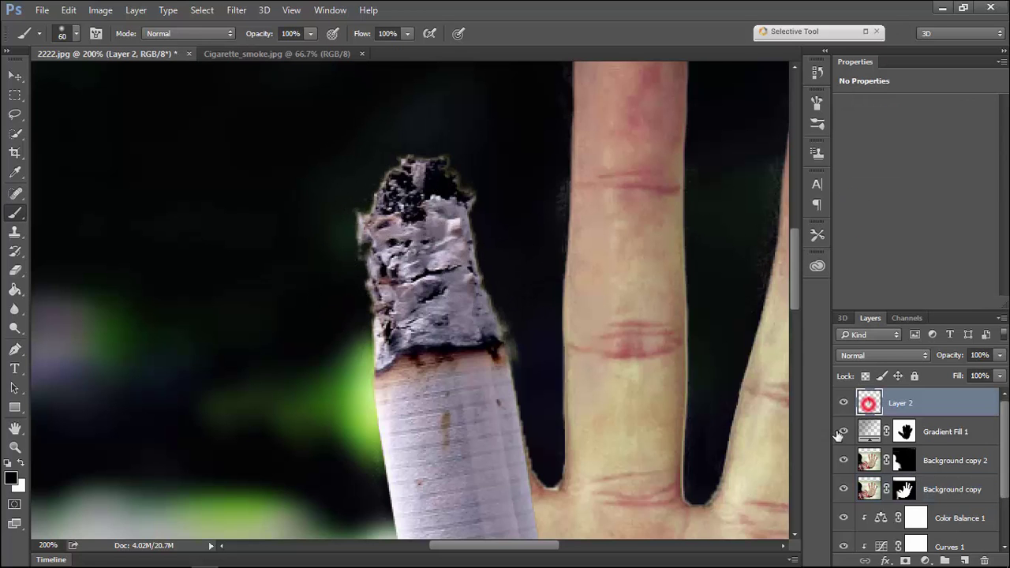
{"action": "left_click", "coordinate": [905, 561]}
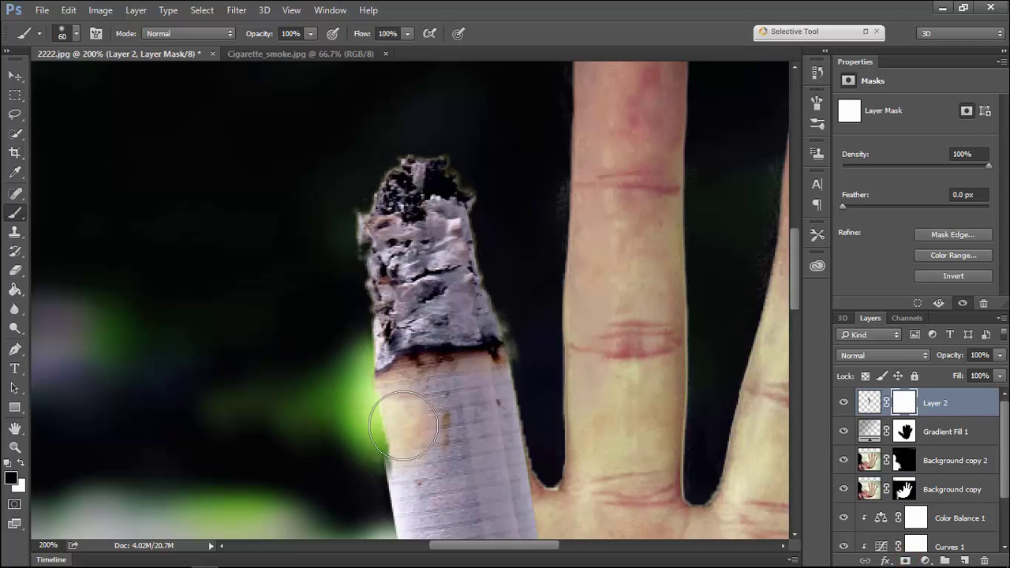
{"action": "mouse_move", "coordinate": [402, 426]}
{"action": "left_mouse_down"}
{"action": "mouse_move", "coordinate": [463, 406]}
{"action": "mouse_move", "coordinate": [530, 413]}
{"action": "mouse_move", "coordinate": [456, 406]}
{"action": "mouse_move", "coordinate": [450, 422]}
{"action": "mouse_move", "coordinate": [499, 450]}
{"action": "mouse_move", "coordinate": [444, 446]}
{"action": "left_mouse_up"}
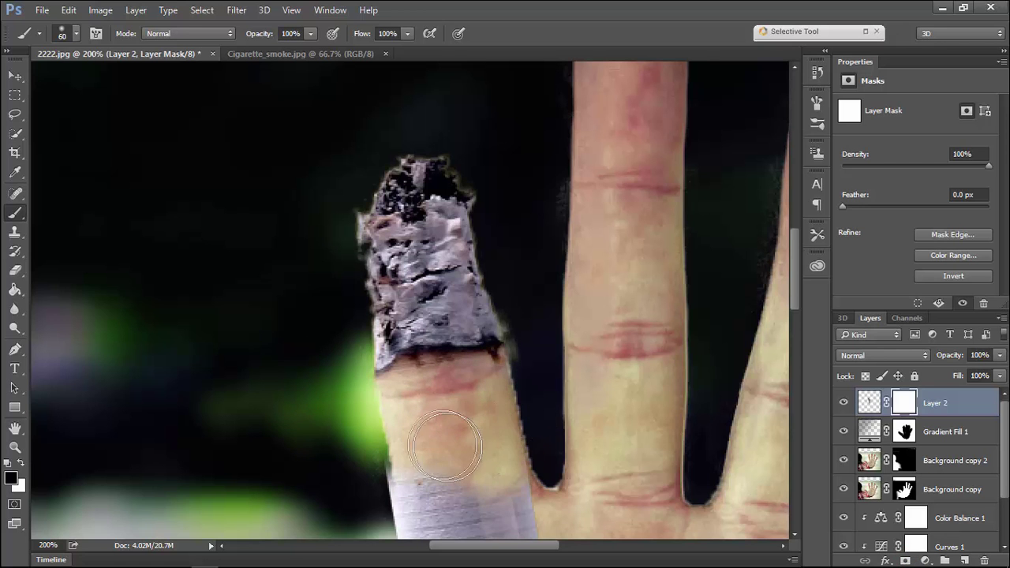
{"action": "scroll", "coordinate": [537, 395], "scroll_direction": "down", "scroll_amount": 5}
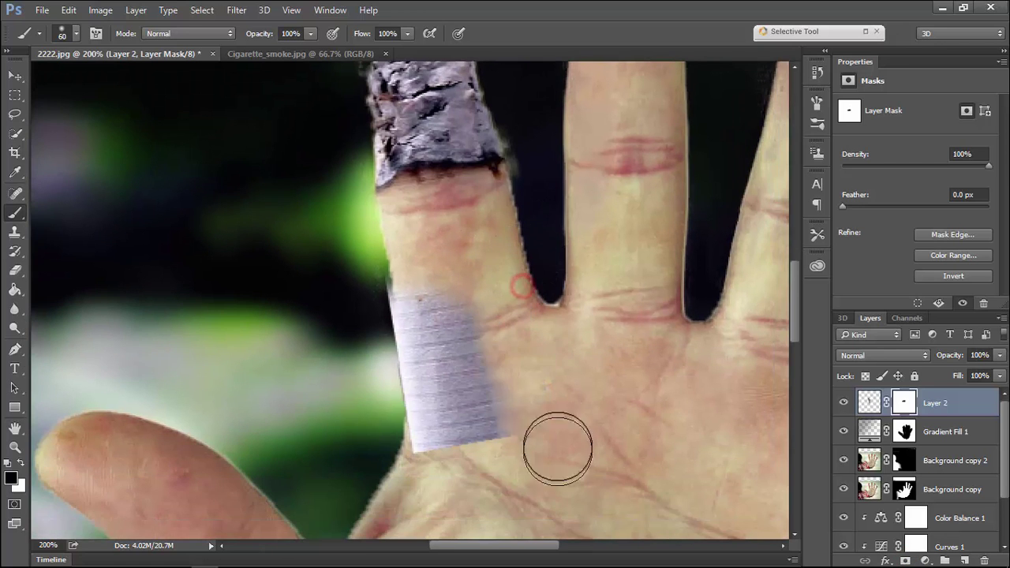
{"action": "mouse_move", "coordinate": [557, 449]}
{"action": "left_mouse_down"}
{"action": "mouse_move", "coordinate": [384, 343]}
{"action": "mouse_move", "coordinate": [526, 400]}
{"action": "left_mouse_up"}
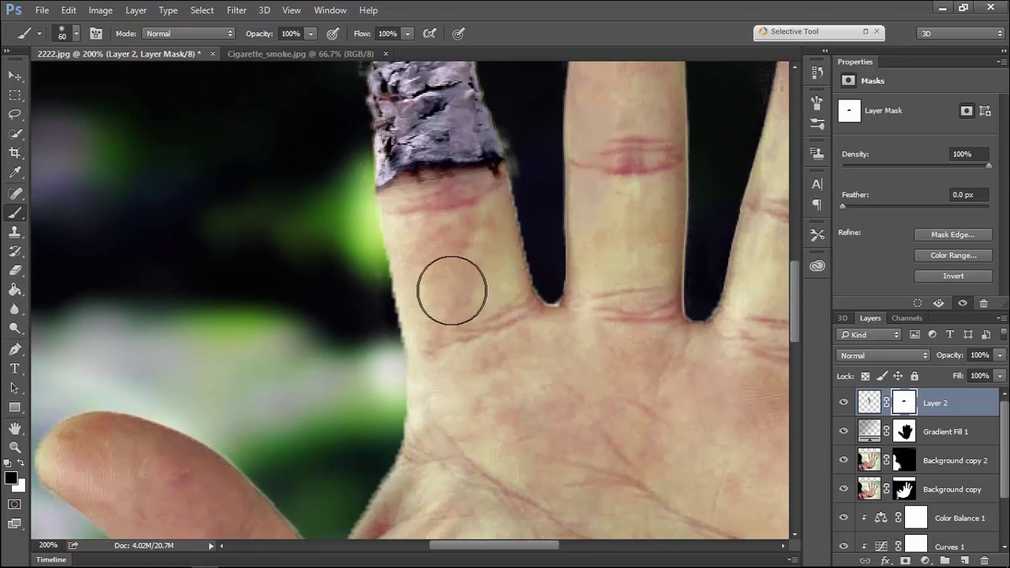
{"action": "scroll", "coordinate": [474, 296], "scroll_direction": "up", "scroll_amount": 4}
{"action": "scroll", "coordinate": [237, 379], "scroll_direction": "right", "scroll_amount": 5}
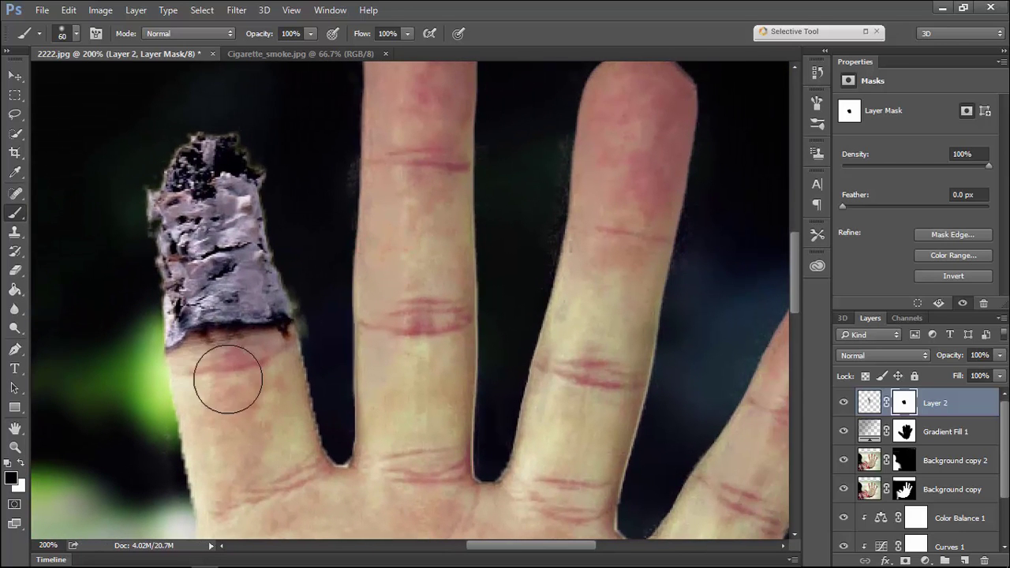
{"action": "left_click", "coordinate": [14, 75]}
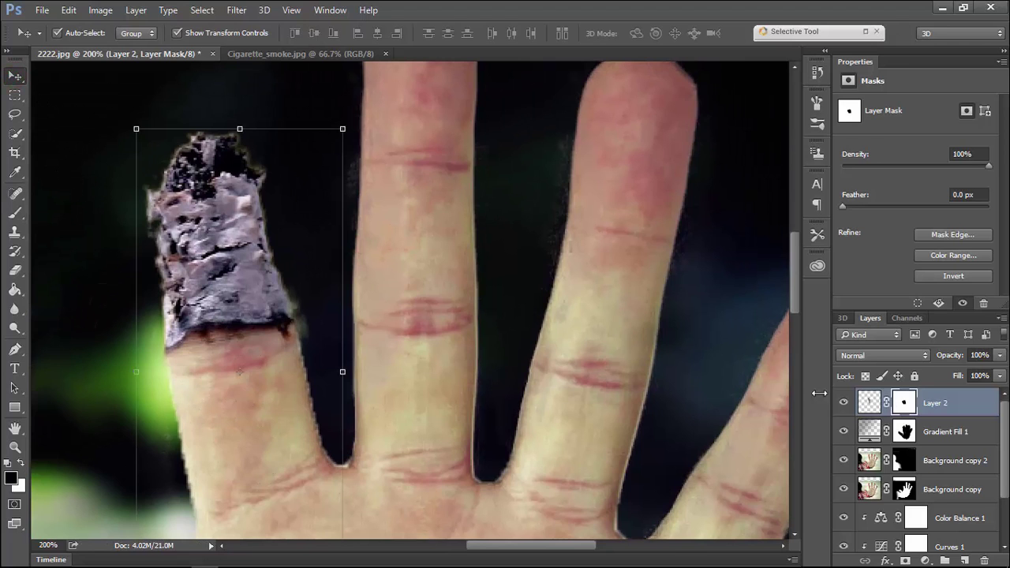
Add a Levels 1 layer with midtones at 0.80, clip it to Layer 2, and zoom out.
{"action": "left_click", "coordinate": [927, 560]}
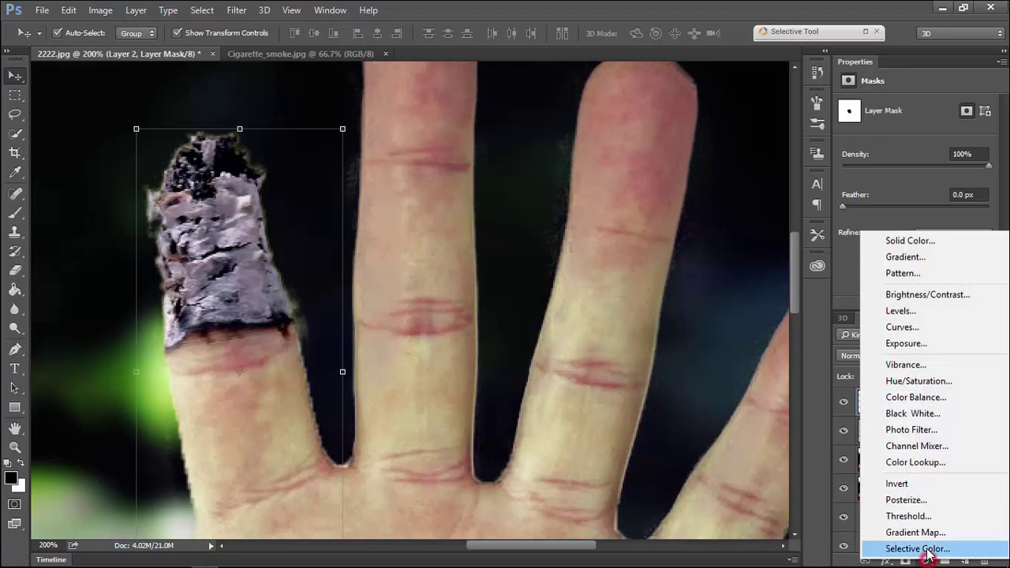
{"action": "left_click", "coordinate": [911, 313]}
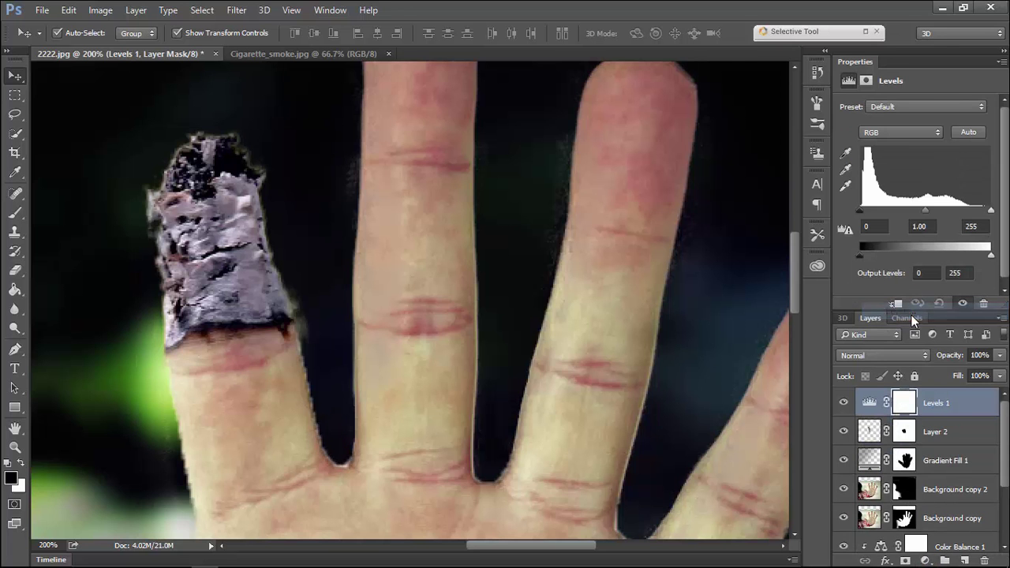
{"action": "left_click_drag", "start_coordinate": [923, 211], "coordinate": [934, 211]}
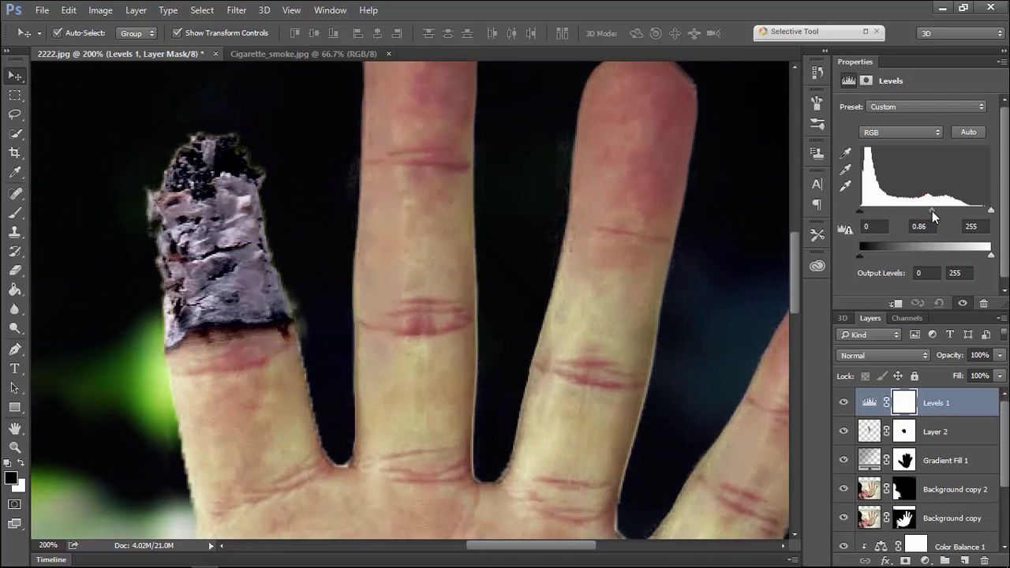
{"action": "right_click", "coordinate": [879, 404]}
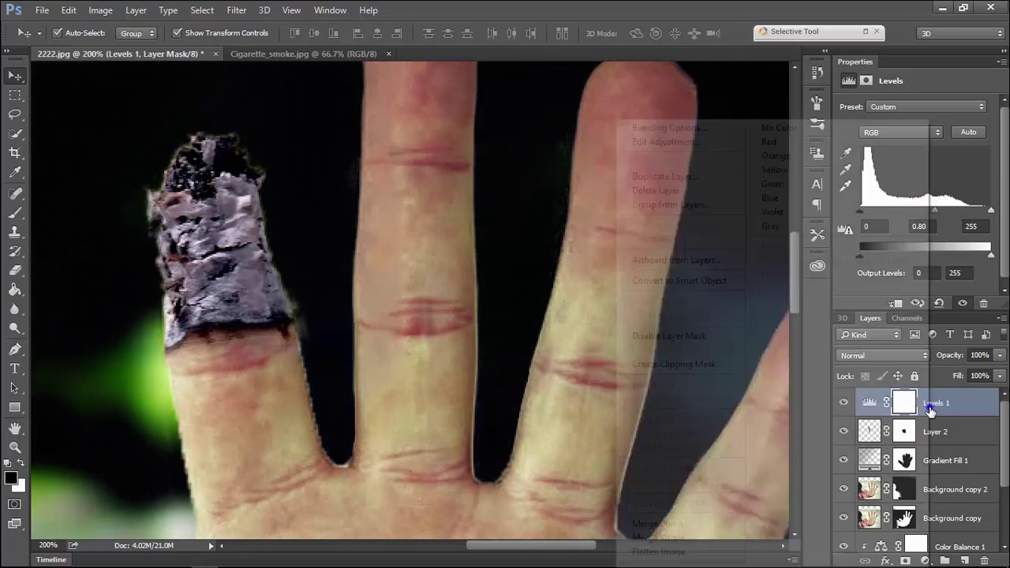
{"action": "left_click", "coordinate": [722, 361]}
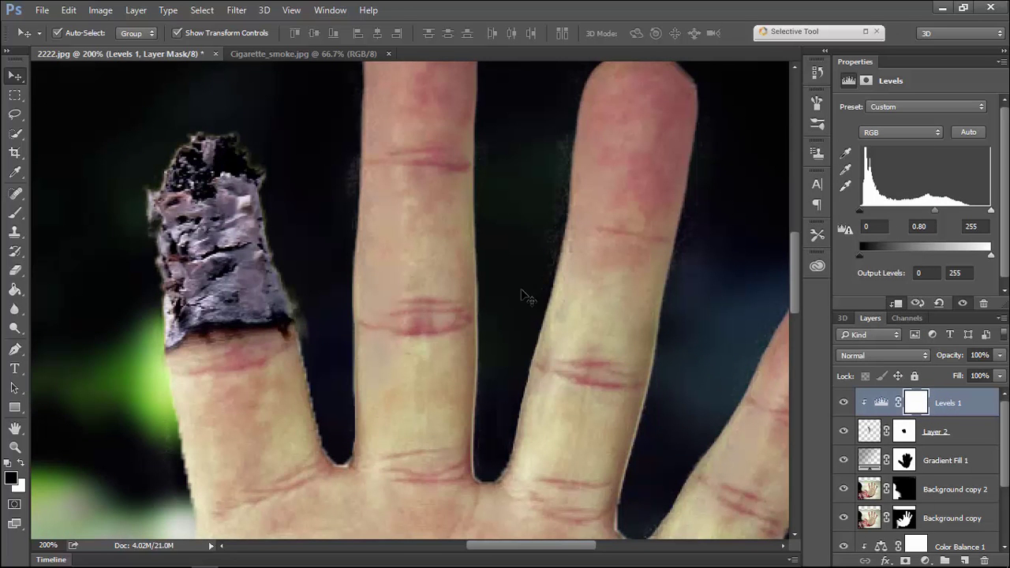
{"action": "left_click_drag", "start_coordinate": [429, 175], "coordinate": [396, 320]}
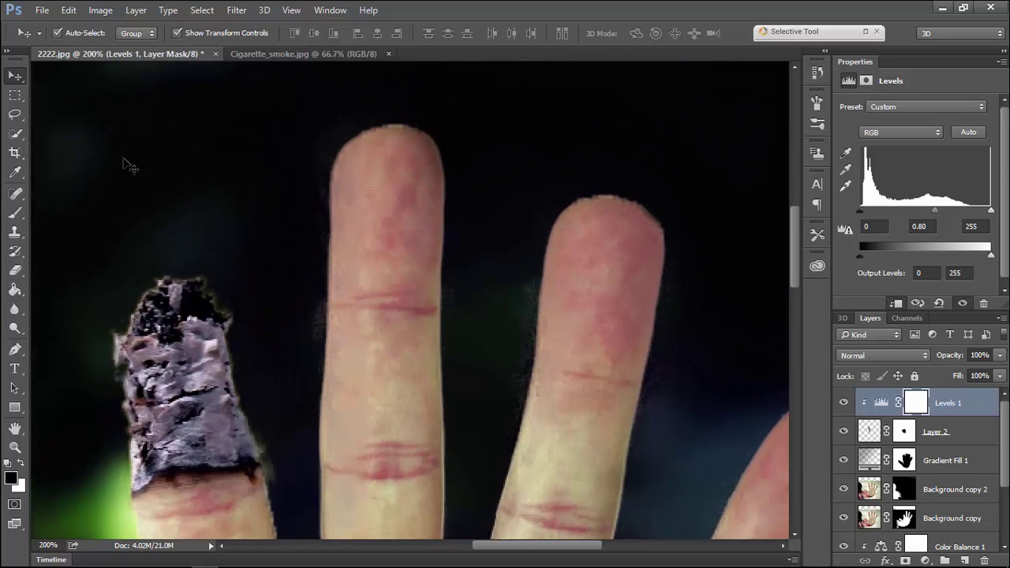
{"action": "key", "text": "ctrl+minus"}
{"action": "key", "text": "ctrl+minus"}
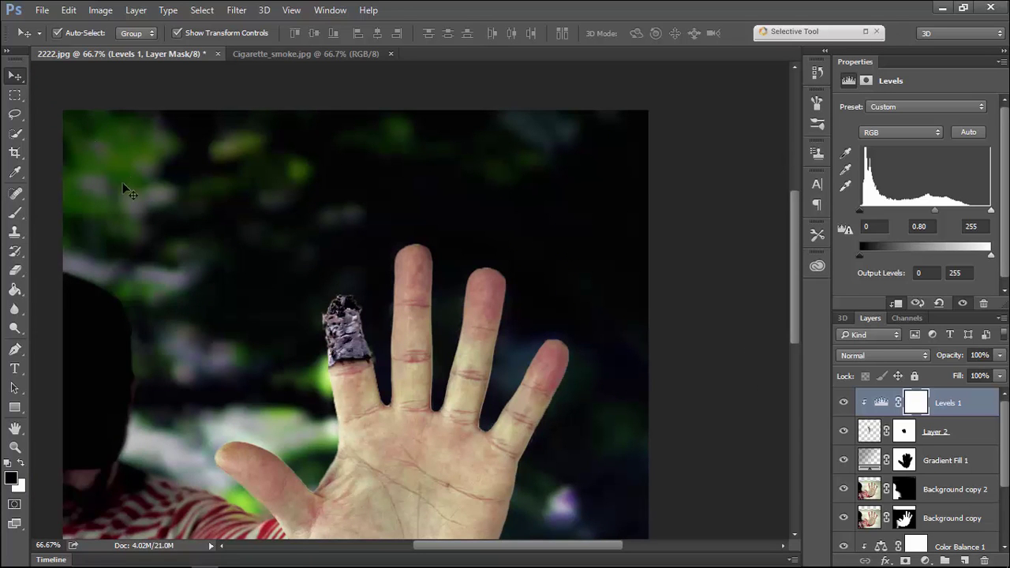
Open the cigarette1.jpg image.
{"action": "left_click", "coordinate": [42, 9]}
{"action": "left_click", "coordinate": [55, 46]}
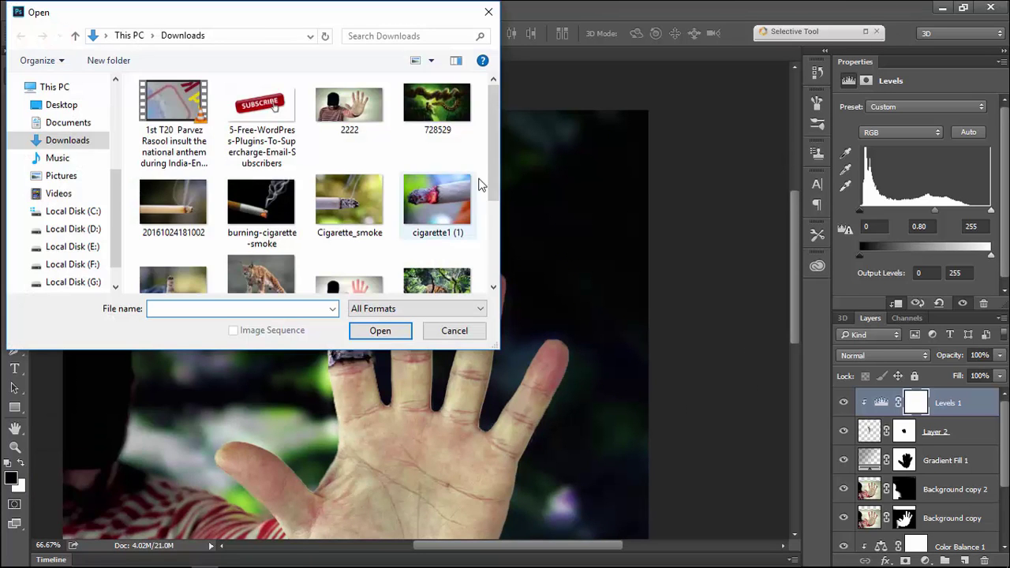
{"action": "left_click_drag", "start_coordinate": [495, 183], "coordinate": [500, 245]}
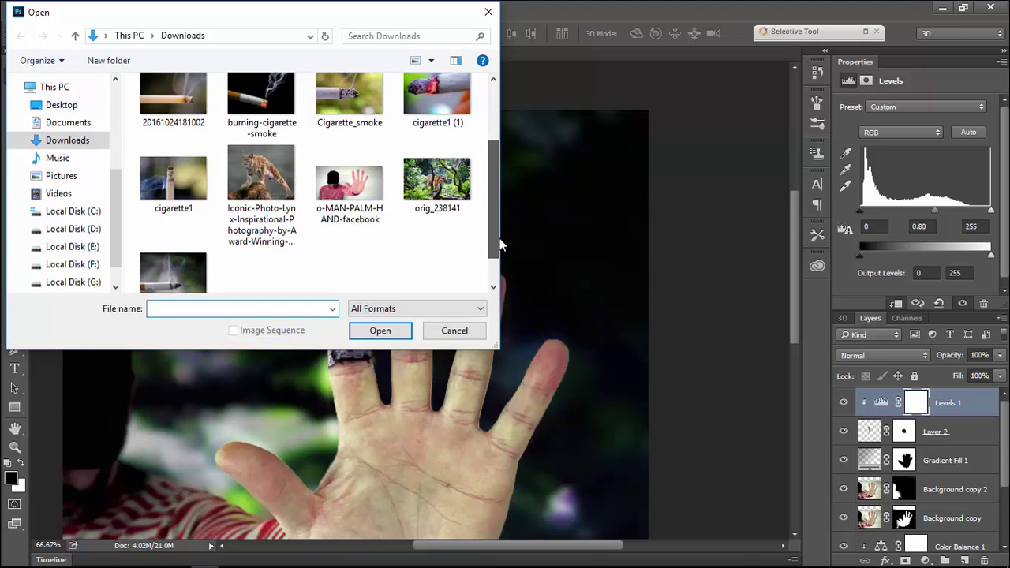
{"action": "left_click", "coordinate": [173, 178]}
{"action": "left_click", "coordinate": [380, 331]}
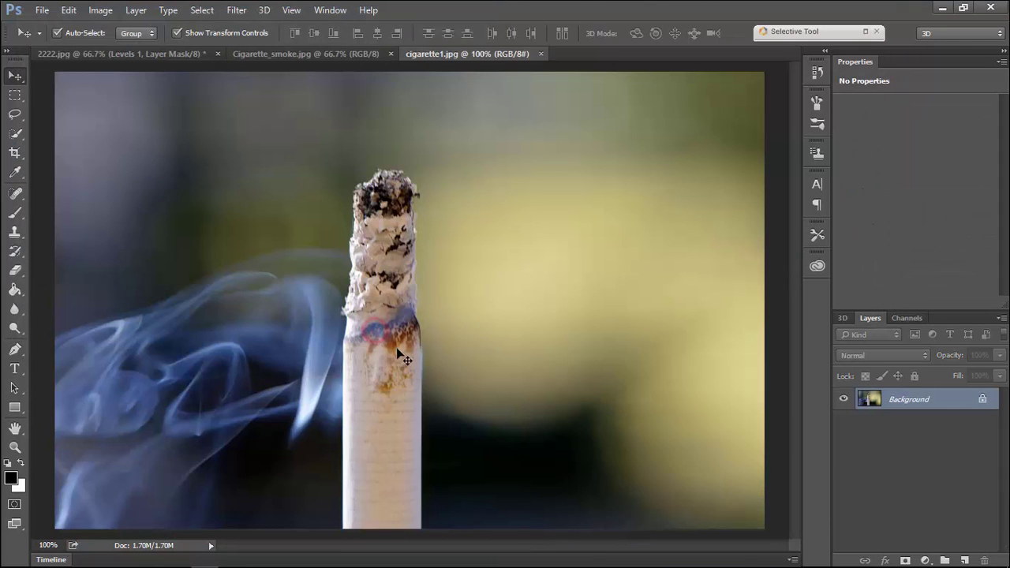
Quick-select the cigarette from bottom to tip and refine the selection edge around the tip.
{"action": "left_click", "coordinate": [15, 133]}
{"action": "left_click_drag", "start_coordinate": [380, 462], "coordinate": [389, 189]}
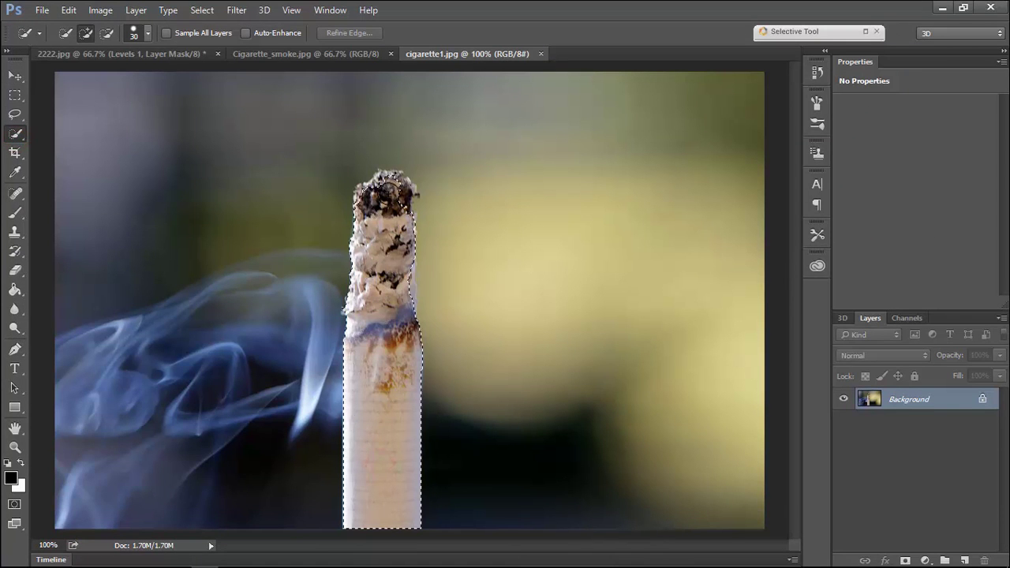
{"action": "left_click", "coordinate": [349, 33]}
{"action": "left_click_drag", "start_coordinate": [354, 278], "coordinate": [405, 181]}
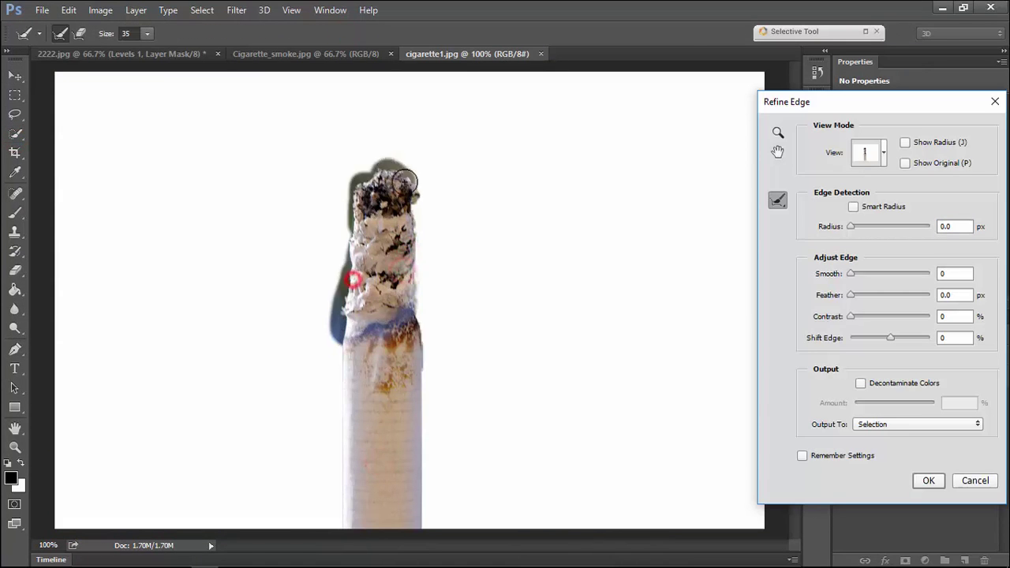
{"action": "left_click", "coordinate": [929, 481]}
Move the cigarette into 2222.jpg over the middle finger and scale it to about 78%.
{"action": "left_click", "coordinate": [15, 75]}
{"action": "left_click_drag", "start_coordinate": [393, 394], "coordinate": [161, 93]}
{"action": "left_click_drag", "start_coordinate": [416, 353], "coordinate": [397, 361]}
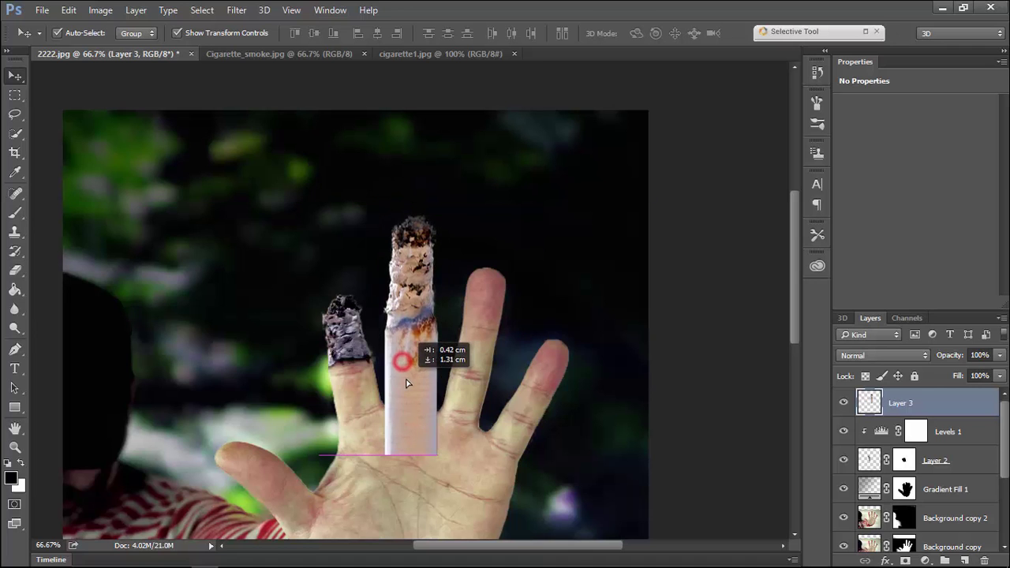
{"action": "key", "text": "ctrl+t"}
{"action": "mouse_move", "coordinate": [432, 437]}
{"action": "left_mouse_down"}
{"action": "mouse_move", "coordinate": [440, 458]}
{"action": "mouse_move", "coordinate": [405, 347]}
{"action": "left_mouse_up"}
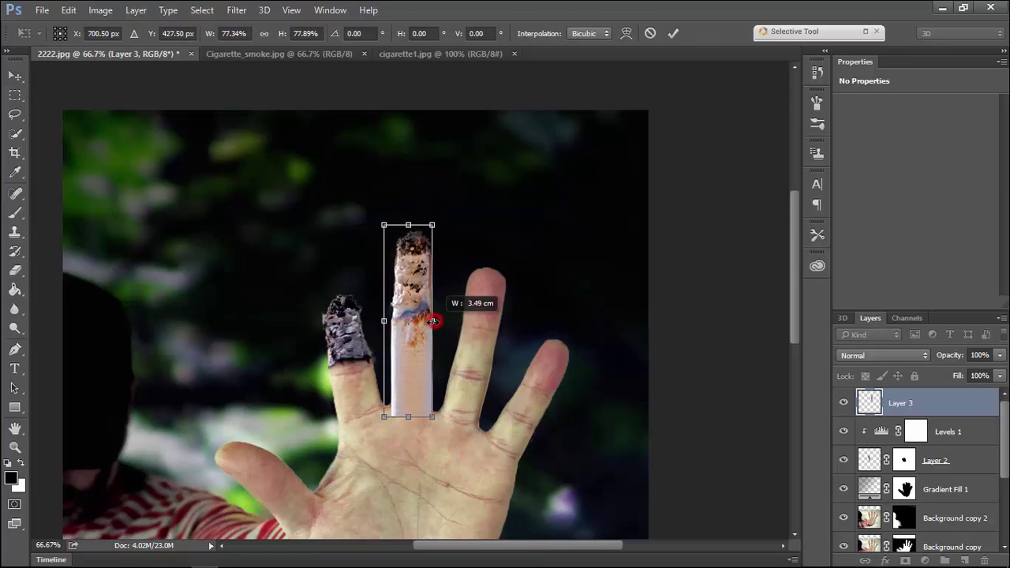
{"action": "key", "text": "Return"}
{"action": "key", "text": "ctrl+plus"}
{"action": "key", "text": "ctrl+plus"}
{"action": "key", "text": "ctrl+plus"}
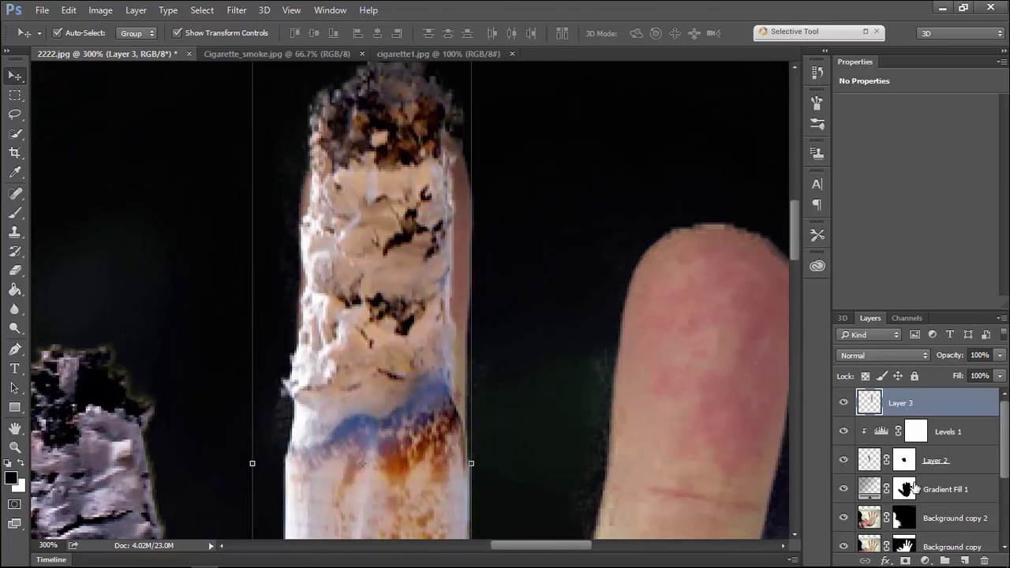
Switch to the brush and add a layer mask to Layer 3.
{"action": "left_click", "coordinate": [915, 485]}
{"action": "scroll", "coordinate": [916, 485], "scroll_direction": "down", "scroll_amount": 2}
{"action": "left_click", "coordinate": [908, 490]}
{"action": "key", "text": "b"}
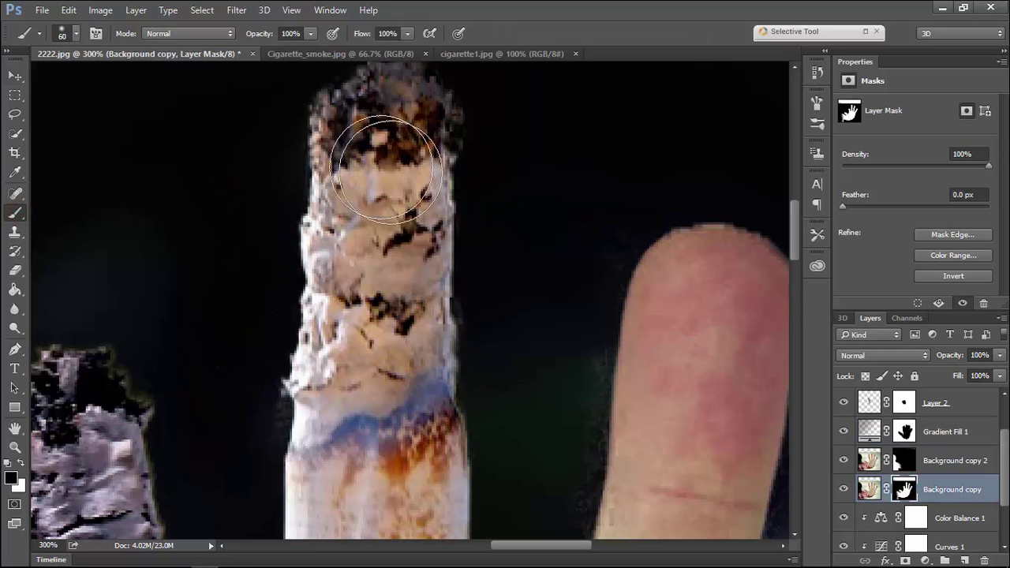
{"action": "scroll", "coordinate": [386, 331], "scroll_direction": "down", "scroll_amount": 5}
{"action": "scroll", "coordinate": [916, 442], "scroll_direction": "up", "scroll_amount": 2}
{"action": "left_click", "coordinate": [908, 403]}
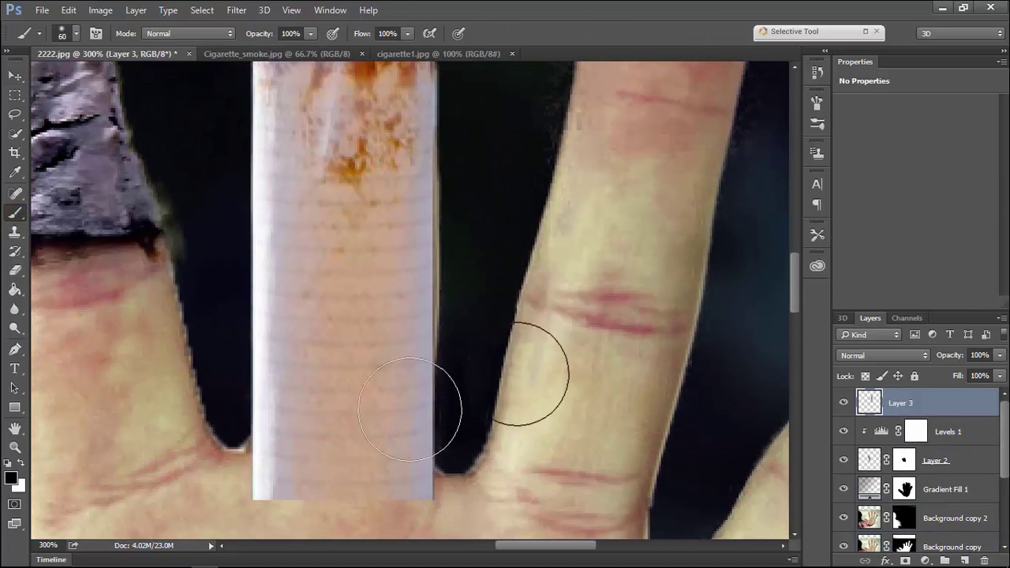
{"action": "left_click", "coordinate": [905, 561]}
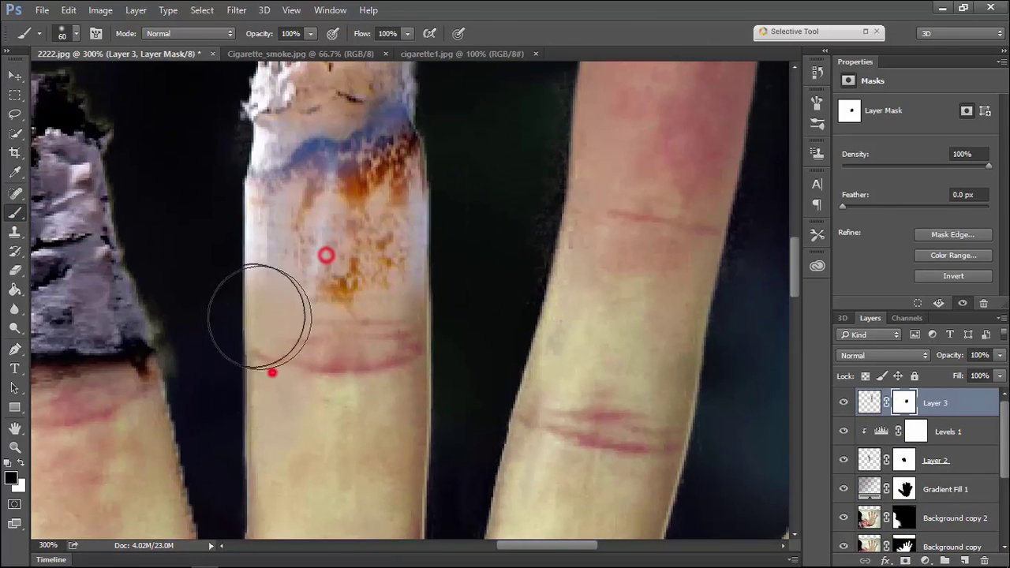
At 49% brush opacity, fade the orange stain and blend the cigarette paper into the skin.
{"action": "key", "text": "4"}
{"action": "key", "text": "9"}
{"action": "left_click_drag", "start_coordinate": [278, 229], "coordinate": [355, 265]}
{"action": "left_click_drag", "start_coordinate": [426, 222], "coordinate": [474, 200]}
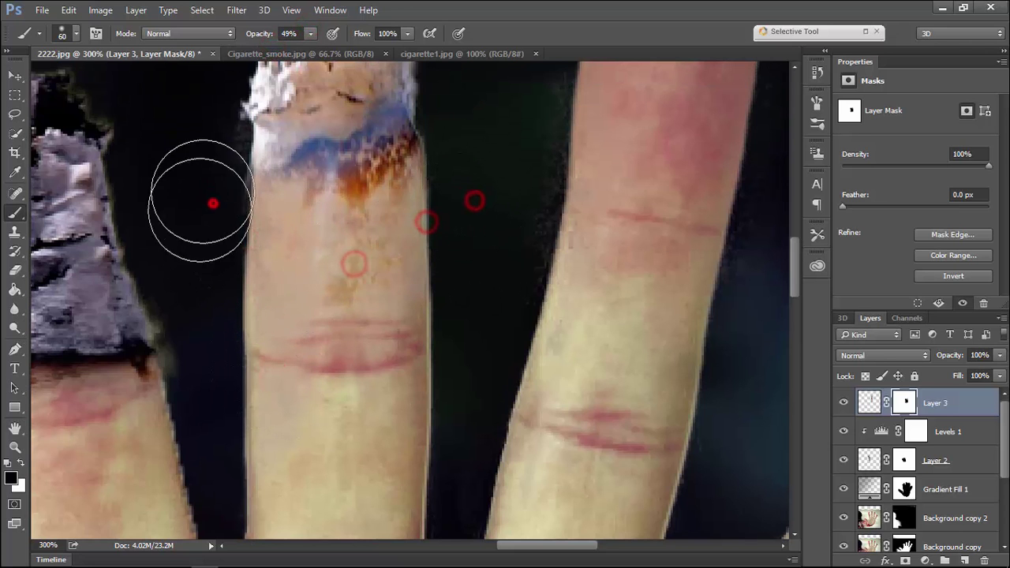
{"action": "left_click_drag", "start_coordinate": [306, 242], "coordinate": [392, 376]}
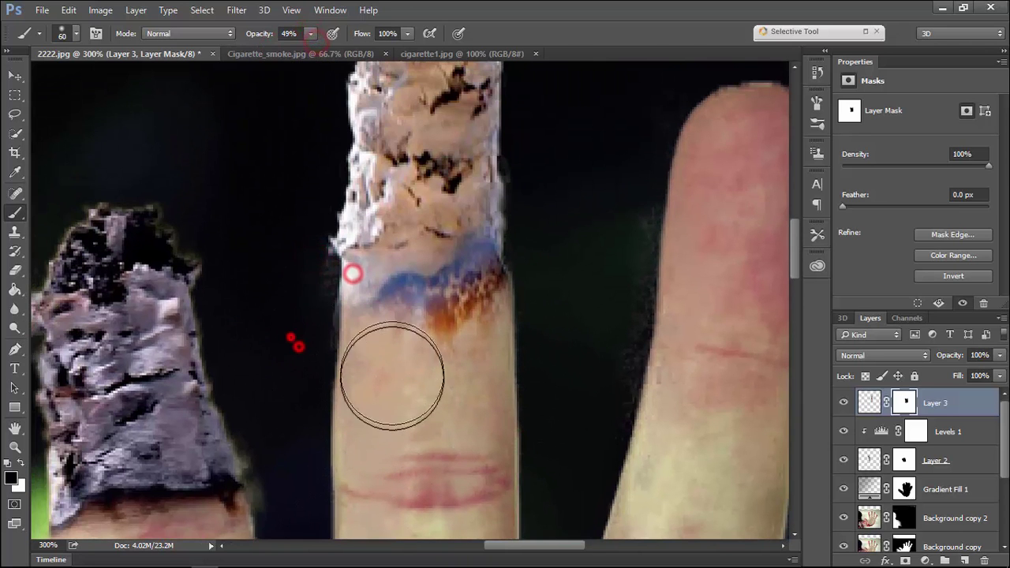
Add a Color Balance adjustment layer above Layer 3.
{"action": "key", "text": "v"}
{"action": "left_click", "coordinate": [937, 404]}
{"action": "left_click", "coordinate": [925, 561]}
{"action": "left_click", "coordinate": [928, 394]}
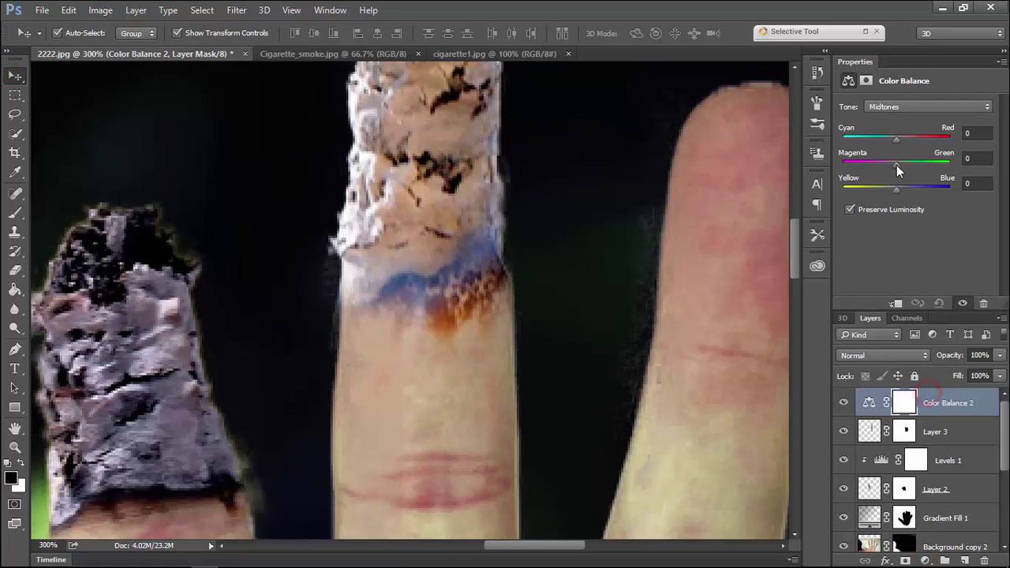
Nudge Color Balance 2 toward yellow, clip it to Layer 3, and zoom in on the middle fingertip.
{"action": "left_click_drag", "start_coordinate": [883, 191], "coordinate": [882, 190]}
{"action": "left_click", "coordinate": [917, 304]}
{"action": "key", "text": "ctrl+1"}
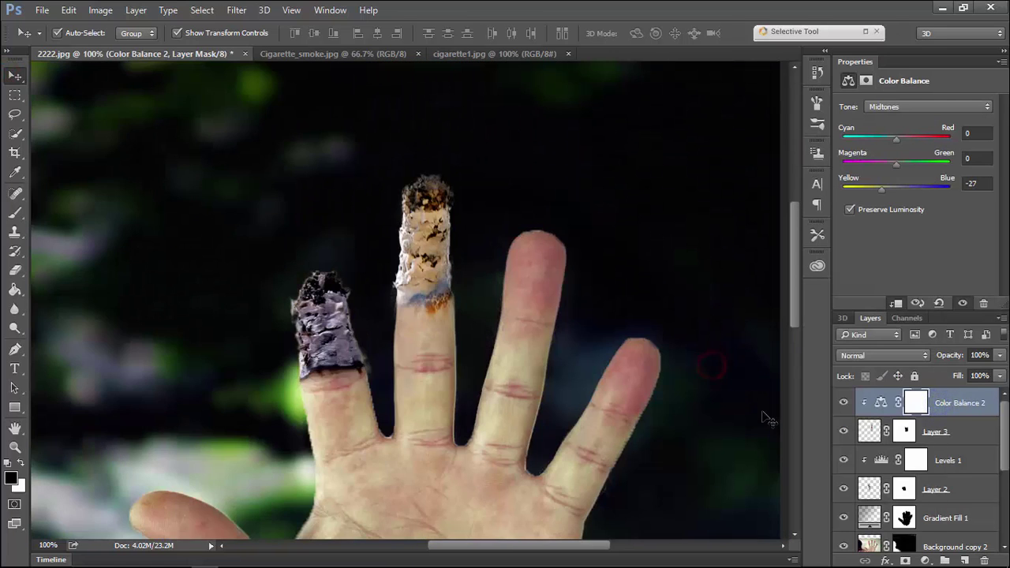
{"action": "key", "text": "ctrl+plus"}
{"action": "key", "text": "ctrl+plus"}
{"action": "left_click", "coordinate": [856, 430]}
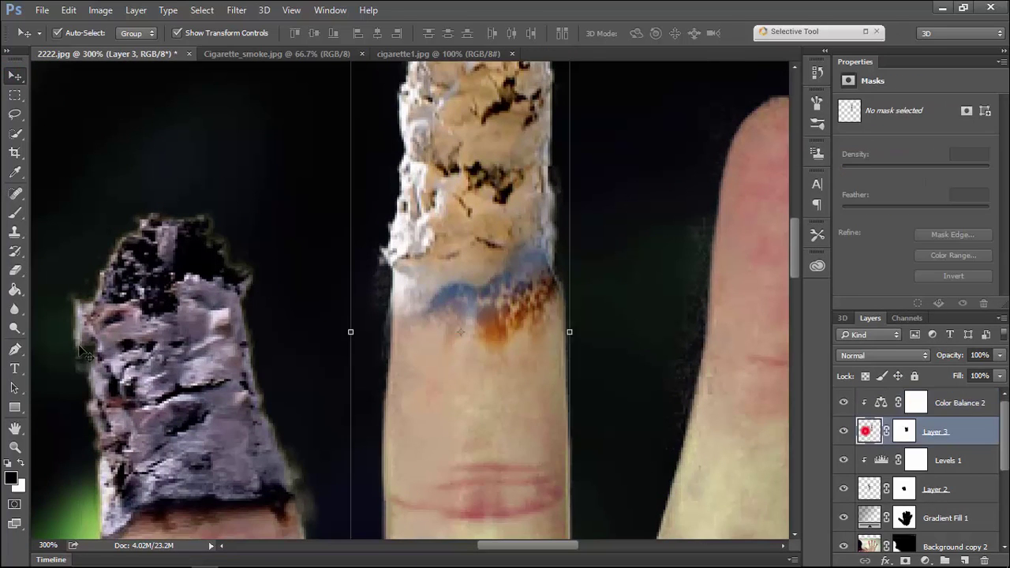
Dodge the band below the ash, the middle finger's burn band at size 20, and the left cigarette base.
{"action": "left_click", "coordinate": [16, 310]}
{"action": "key", "text": "o"}
{"action": "right_click", "coordinate": [425, 287]}
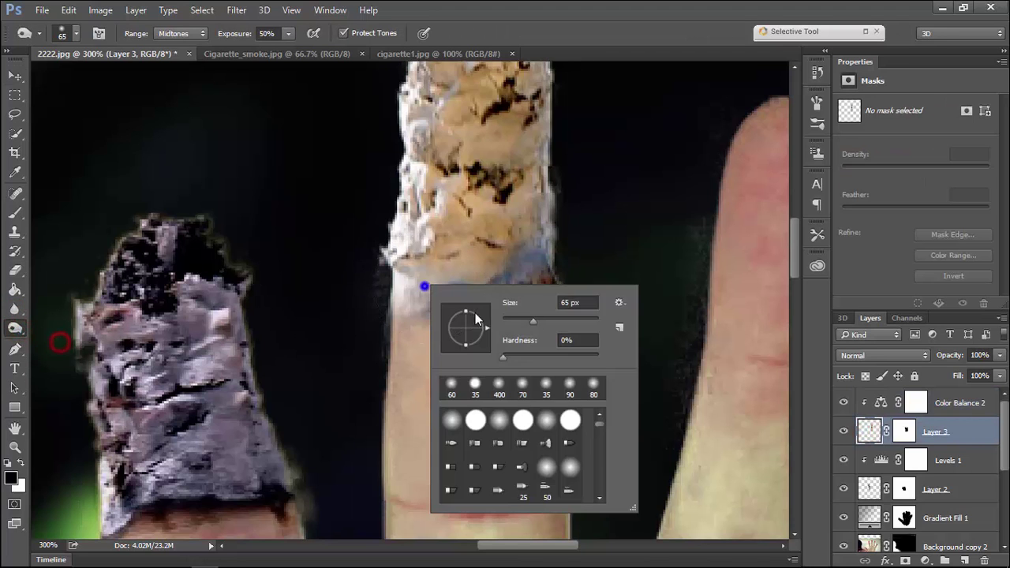
{"action": "left_click_drag", "start_coordinate": [407, 309], "coordinate": [519, 263]}
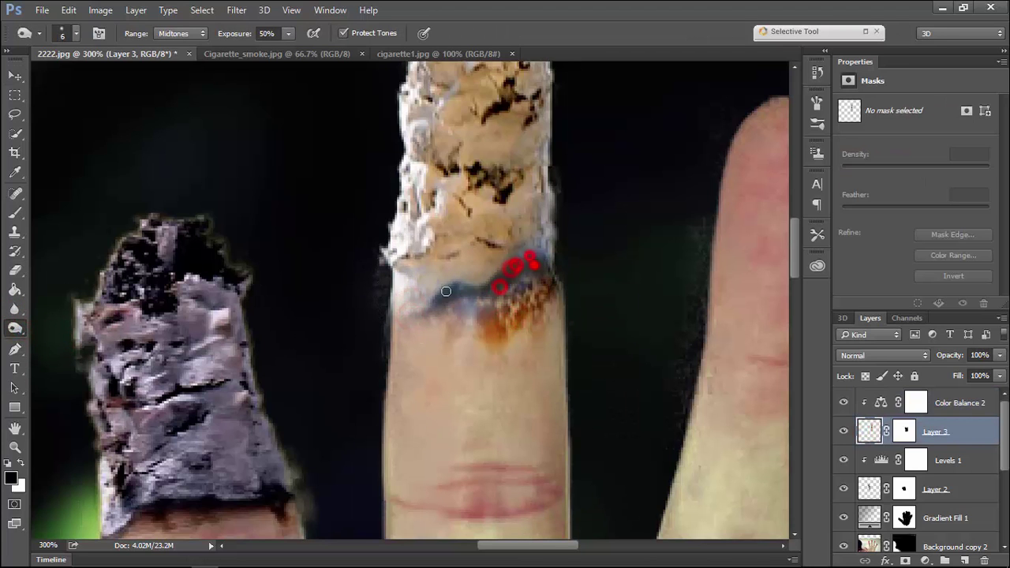
{"action": "right_click", "coordinate": [507, 169]}
{"action": "left_click_drag", "start_coordinate": [552, 218], "coordinate": [576, 218]}
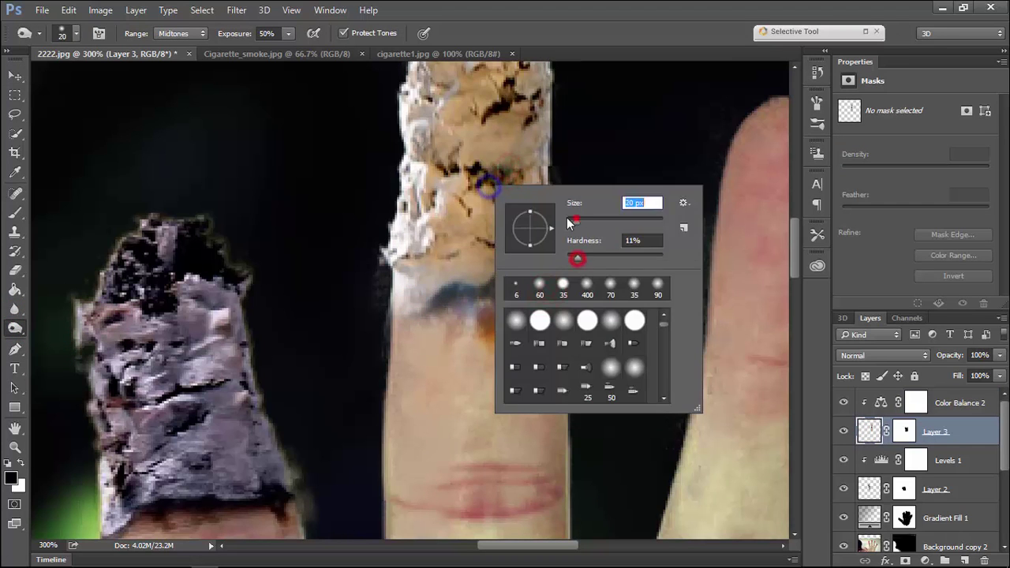
{"action": "left_click", "coordinate": [478, 153]}
{"action": "left_click", "coordinate": [509, 95]}
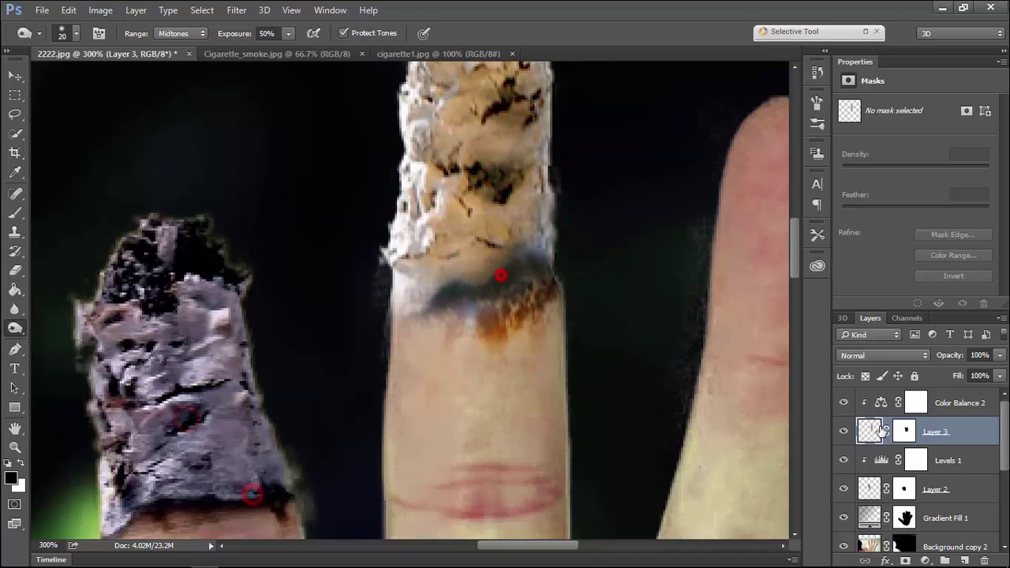
{"action": "key", "text": "alt+bracketleft"}
{"action": "key", "text": "alt+bracketleft"}
{"action": "left_click_drag", "start_coordinate": [260, 489], "coordinate": [168, 466]}
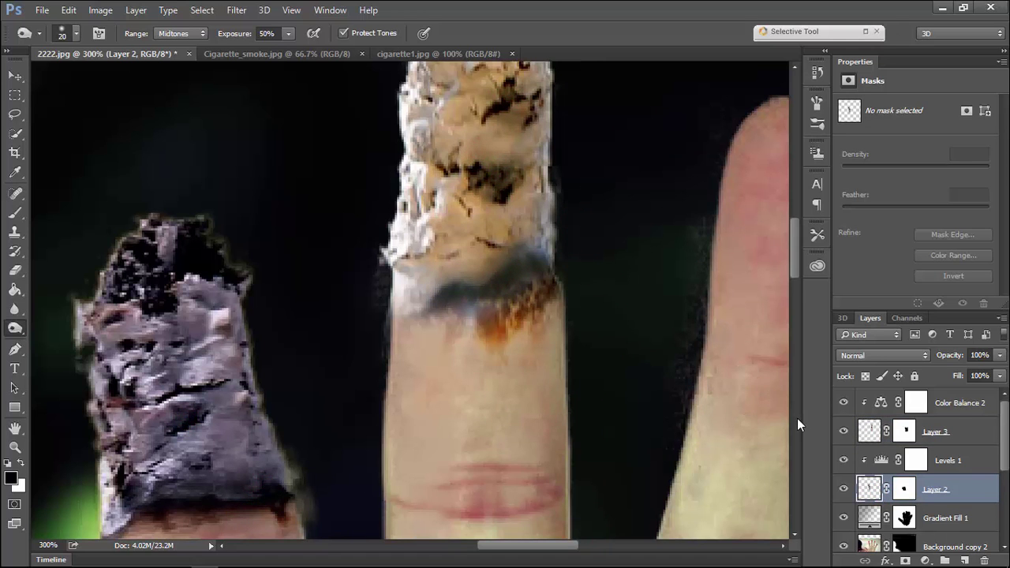
Set Color Balance 2's yellow-blue balance to -4 and start opening cigarette1 (1).jpg.
{"action": "key", "text": "ctrl+1"}
{"action": "left_click", "coordinate": [958, 411]}
{"action": "left_click_drag", "start_coordinate": [903, 191], "coordinate": [896, 193]}
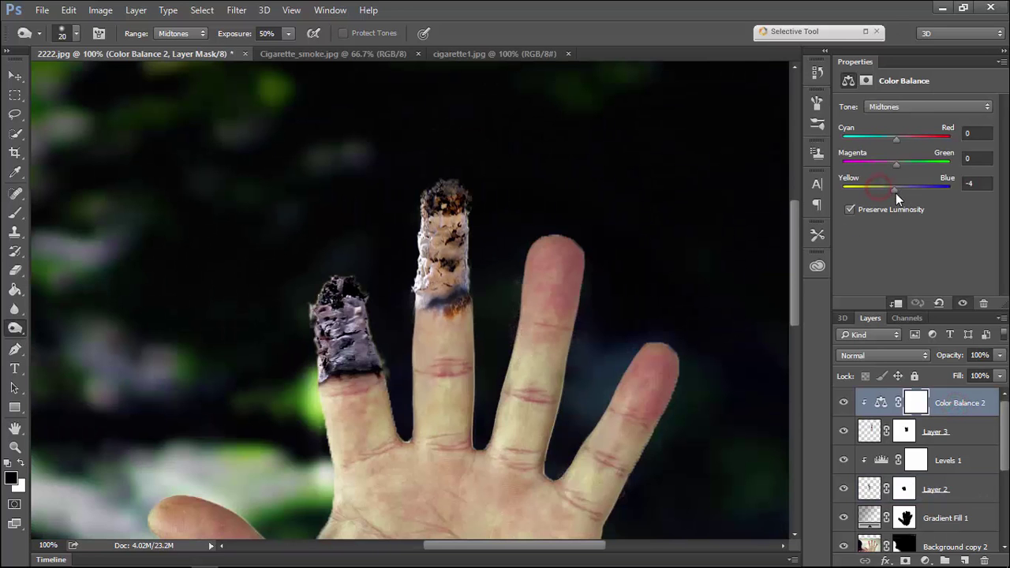
{"action": "key", "text": "v"}
{"action": "key", "text": "ctrl+o"}
Select the burning cigarette in cigarette1 (1).jpg, refine its edge, and bring it into the hand image.
{"action": "double_click", "coordinate": [449, 197]}
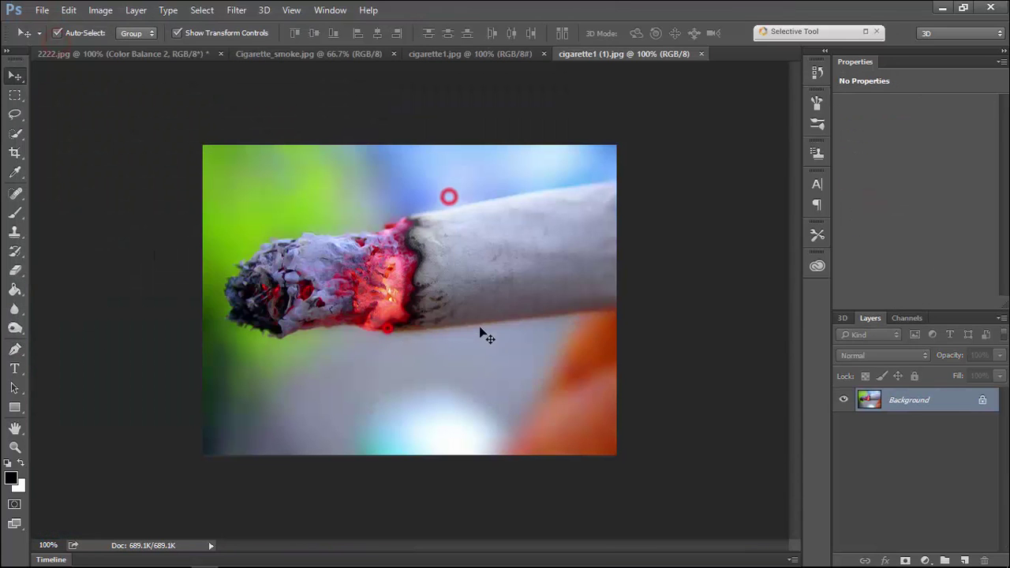
{"action": "key", "text": "w"}
{"action": "left_click_drag", "start_coordinate": [371, 268], "coordinate": [261, 300]}
{"action": "left_click", "coordinate": [350, 33]}
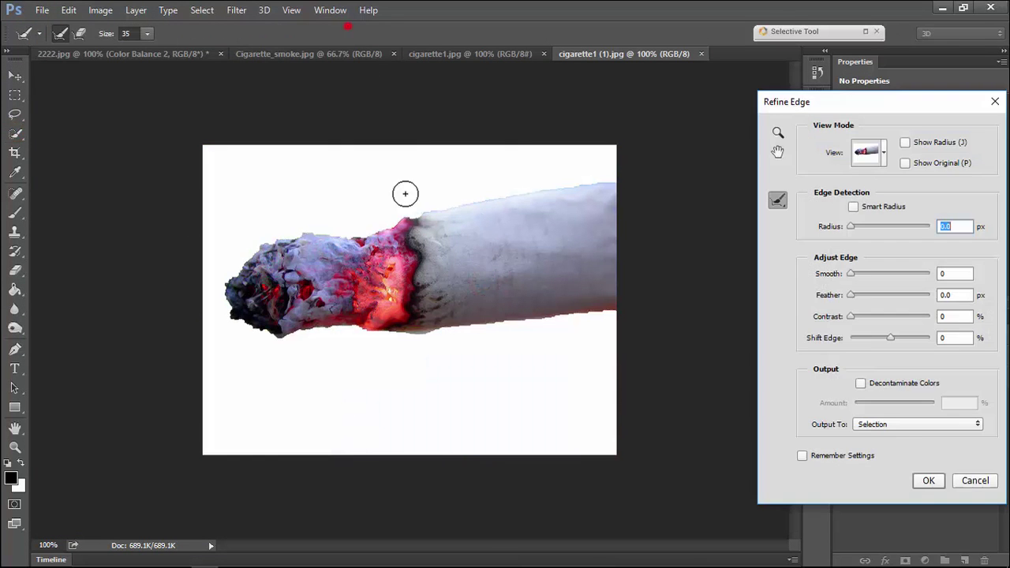
{"action": "left_click_drag", "start_coordinate": [405, 193], "coordinate": [253, 324]}
{"action": "key", "text": "Return"}
{"action": "key", "text": "v"}
{"action": "left_click_drag", "start_coordinate": [442, 261], "coordinate": [473, 338]}
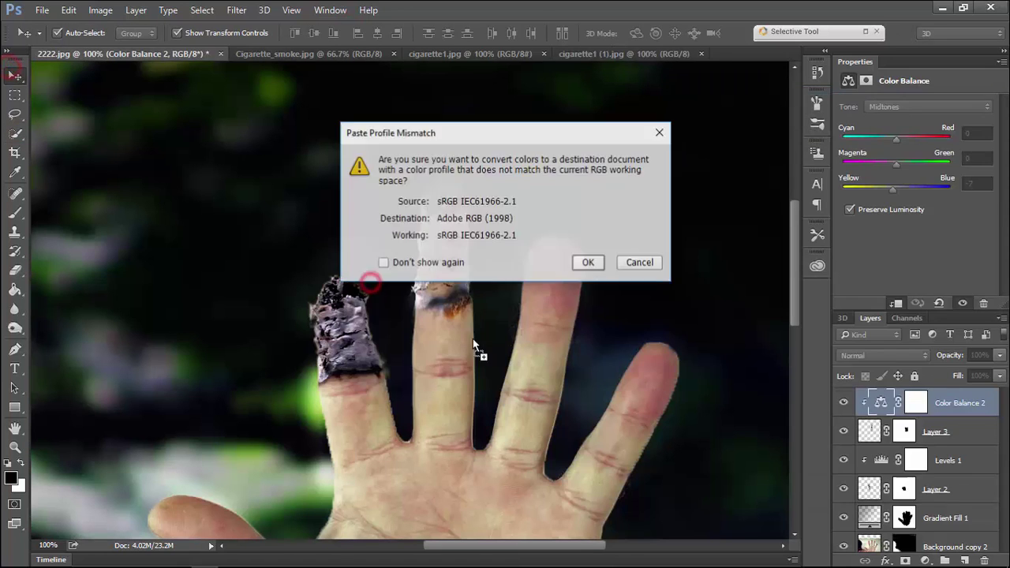
{"action": "key", "text": "Return"}
Rotate the cigarette 90° clockwise, scale it down, and place it on the ring finger.
{"action": "key", "text": "ctrl+t"}
{"action": "right_click", "coordinate": [721, 408]}
{"action": "left_click", "coordinate": [763, 341]}
{"action": "left_click_drag", "start_coordinate": [641, 149], "coordinate": [553, 372]}
{"action": "left_click_drag", "start_coordinate": [516, 507], "coordinate": [594, 347]}
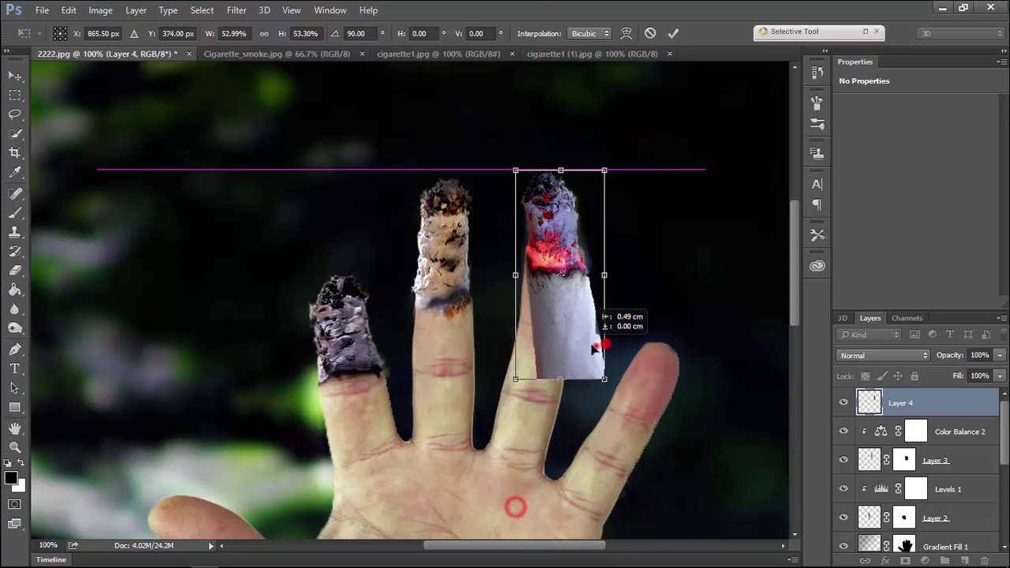
{"action": "mouse_move", "coordinate": [616, 399]}
{"action": "left_mouse_down"}
{"action": "mouse_move", "coordinate": [598, 343]}
{"action": "mouse_move", "coordinate": [542, 429]}
{"action": "left_mouse_up"}
{"action": "key", "text": "Return"}
Hide the ring fingertip behind the cigarette by painting on the Background copy layer mask.
{"action": "scroll", "coordinate": [906, 536], "scroll_direction": "down", "scroll_amount": 2}
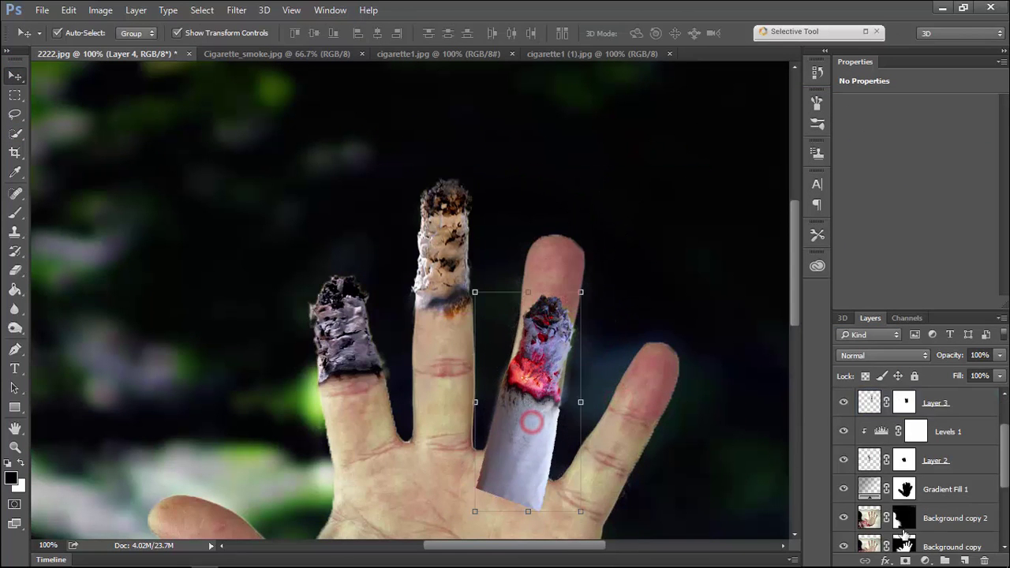
{"action": "left_click", "coordinate": [905, 543]}
{"action": "key", "text": "b"}
{"action": "mouse_move", "coordinate": [592, 241]}
{"action": "left_mouse_down"}
{"action": "mouse_move", "coordinate": [553, 255]}
{"action": "mouse_move", "coordinate": [580, 254]}
{"action": "mouse_move", "coordinate": [550, 313]}
{"action": "left_mouse_up"}
{"action": "left_click", "coordinate": [311, 33]}
{"action": "key", "text": "ctrl+z"}
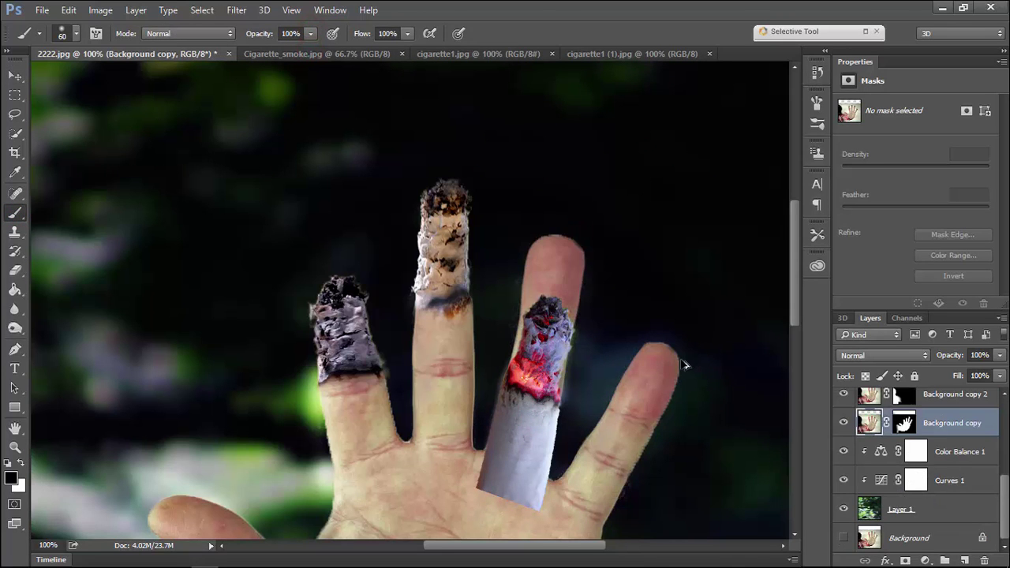
{"action": "left_click", "coordinate": [906, 422]}
{"action": "left_click_drag", "start_coordinate": [559, 228], "coordinate": [515, 341]}
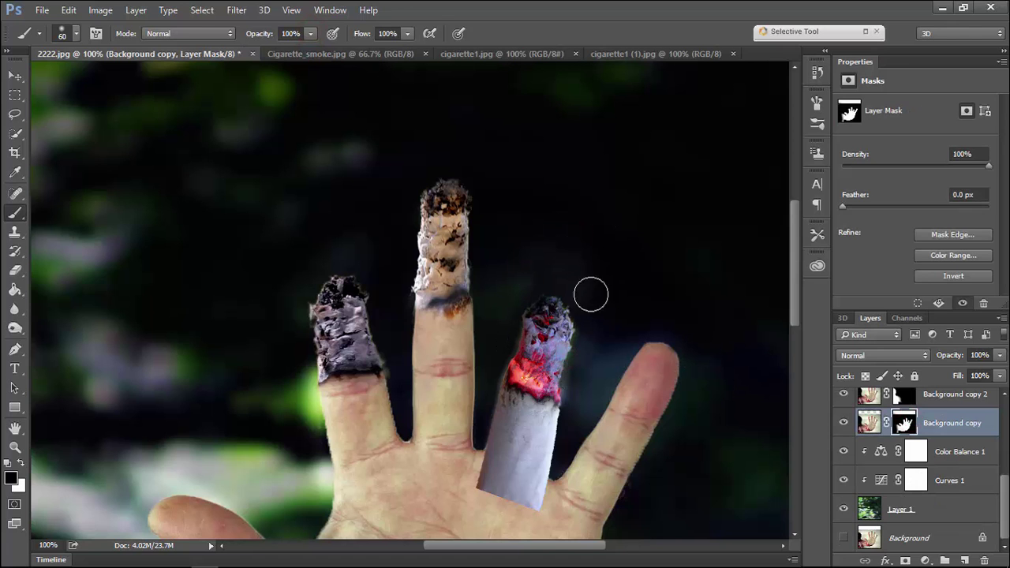
Mask the cigarette layer, hiding its lower end and the grey smoky area with a size-29 brush.
{"action": "scroll", "coordinate": [916, 458], "scroll_direction": "up", "scroll_amount": 5}
{"action": "left_click", "coordinate": [898, 400]}
{"action": "key", "text": "ctrl+m"}
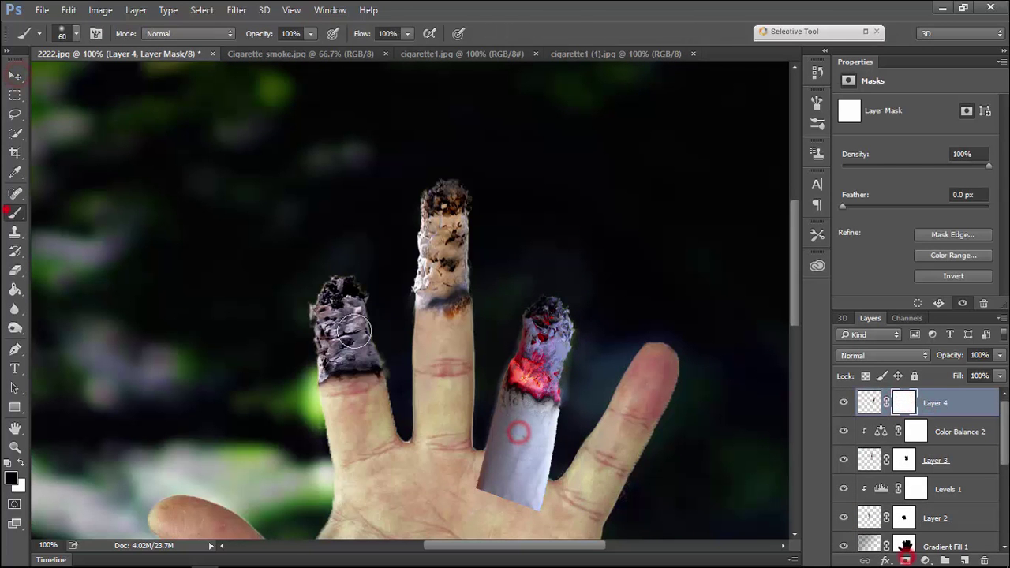
{"action": "left_click_drag", "start_coordinate": [456, 437], "coordinate": [544, 466]}
{"action": "scroll", "coordinate": [536, 450], "scroll_direction": "up", "scroll_amount": 3}
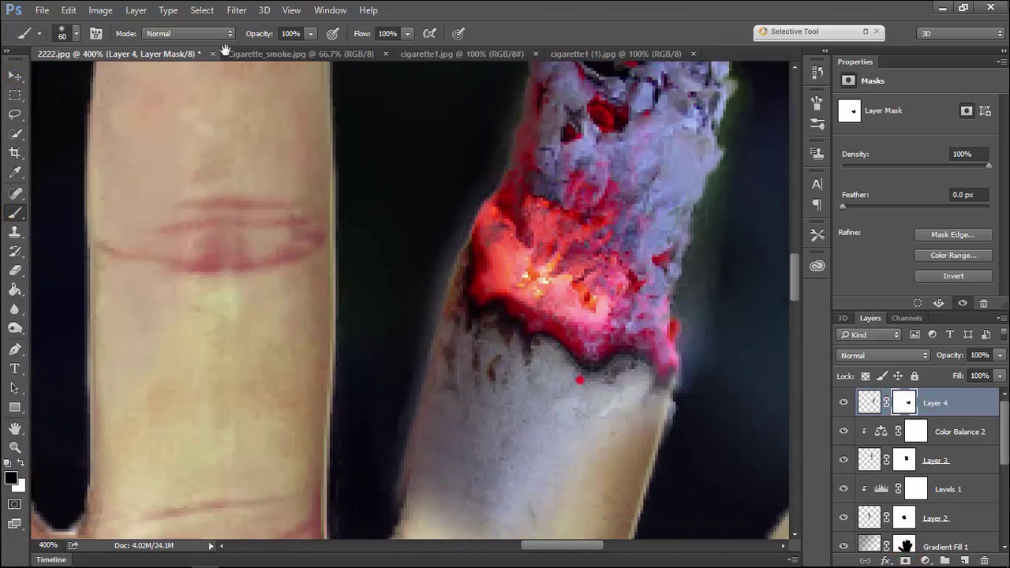
{"action": "right_click", "coordinate": [421, 327]}
{"action": "left_click_drag", "start_coordinate": [534, 368], "coordinate": [517, 369]}
{"action": "left_click_drag", "start_coordinate": [419, 327], "coordinate": [583, 293]}
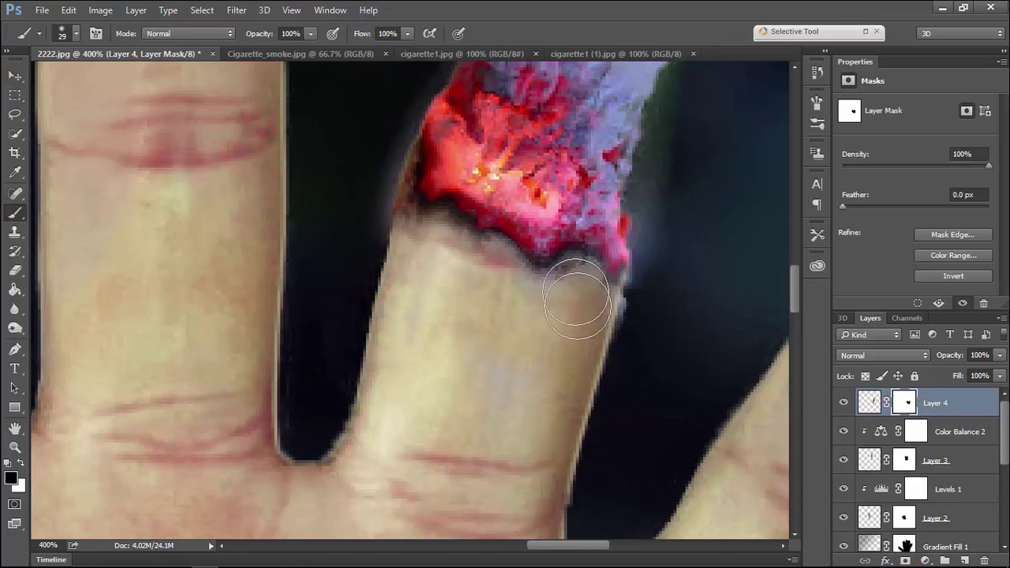
{"action": "scroll", "coordinate": [447, 366], "scroll_direction": "down", "scroll_amount": 2}
Duplicate the glowing ember, move it onto the index finger, and reshape it to fit.
{"action": "key", "text": "v"}
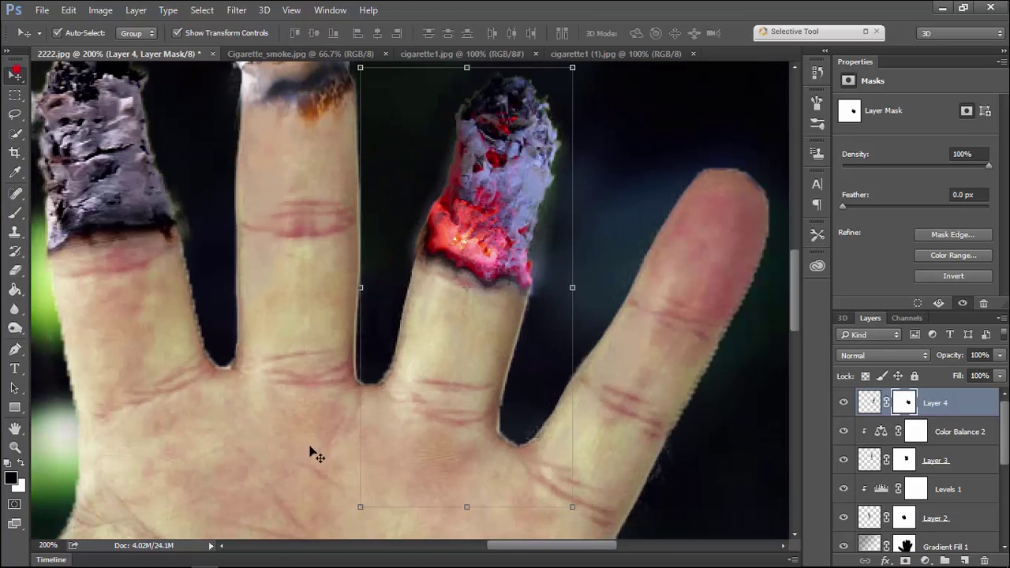
{"action": "key", "text": "w"}
{"action": "mouse_move", "coordinate": [466, 245]}
{"action": "left_mouse_down"}
{"action": "mouse_move", "coordinate": [496, 198]}
{"action": "mouse_move", "coordinate": [505, 277]}
{"action": "left_mouse_up"}
{"action": "key", "text": "v"}
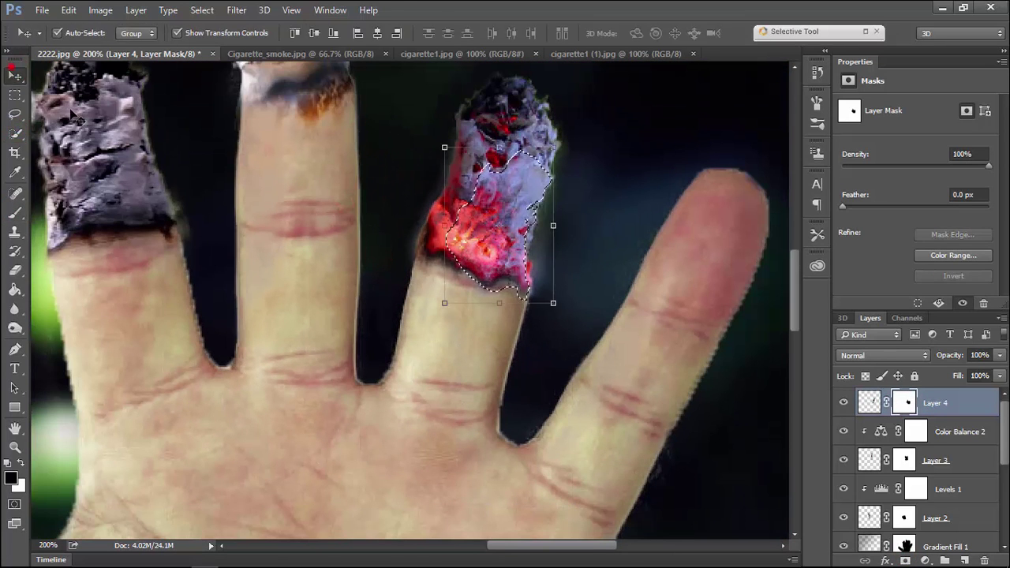
{"action": "key", "text": "ctrl+j"}
{"action": "left_click_drag", "start_coordinate": [497, 237], "coordinate": [339, 273]}
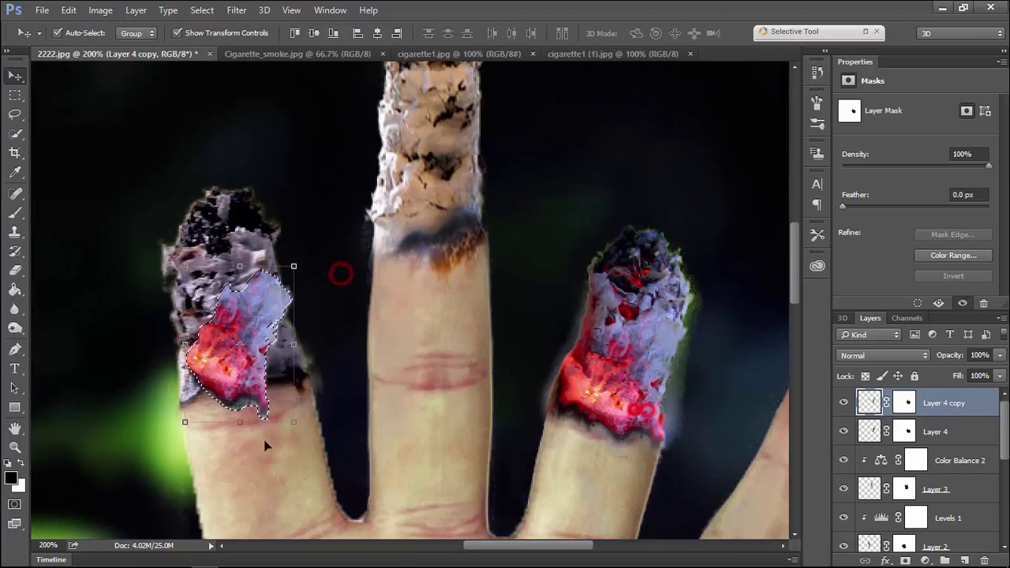
{"action": "key", "text": "ctrl+t"}
{"action": "left_click_drag", "start_coordinate": [295, 422], "coordinate": [300, 440]}
{"action": "key", "text": "Return"}
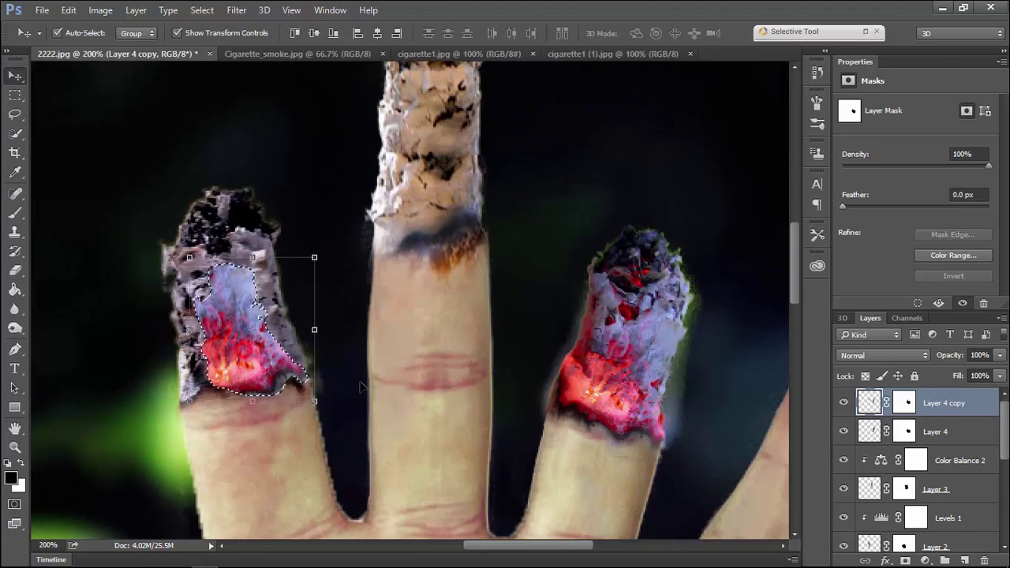
Clear the selection and switch between the ember copy's mask, pixels, and the Layer 4 copy.
{"action": "left_click", "coordinate": [203, 9]}
{"action": "left_click", "coordinate": [209, 41]}
{"action": "left_click", "coordinate": [15, 212]}
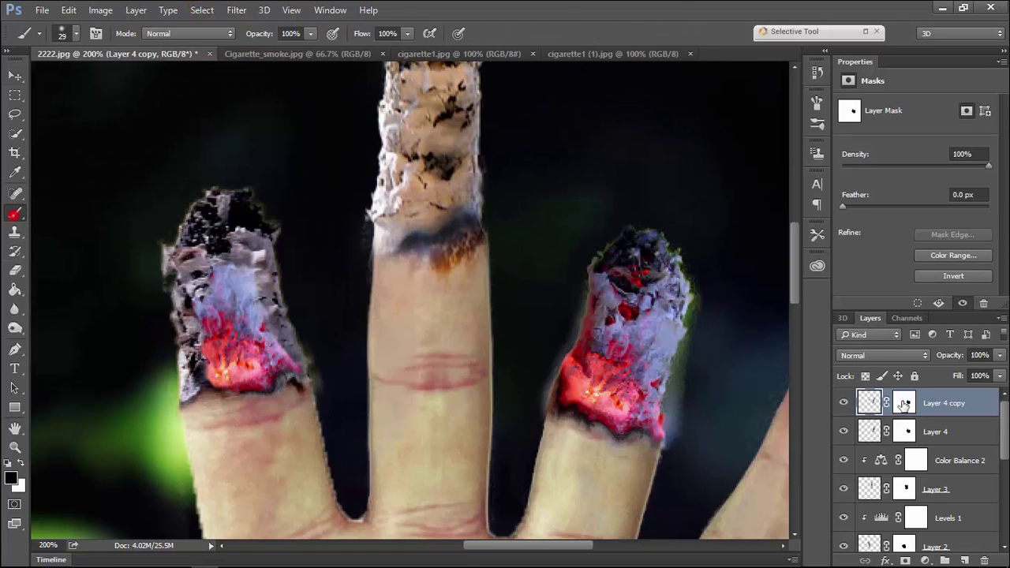
{"action": "left_click", "coordinate": [904, 403]}
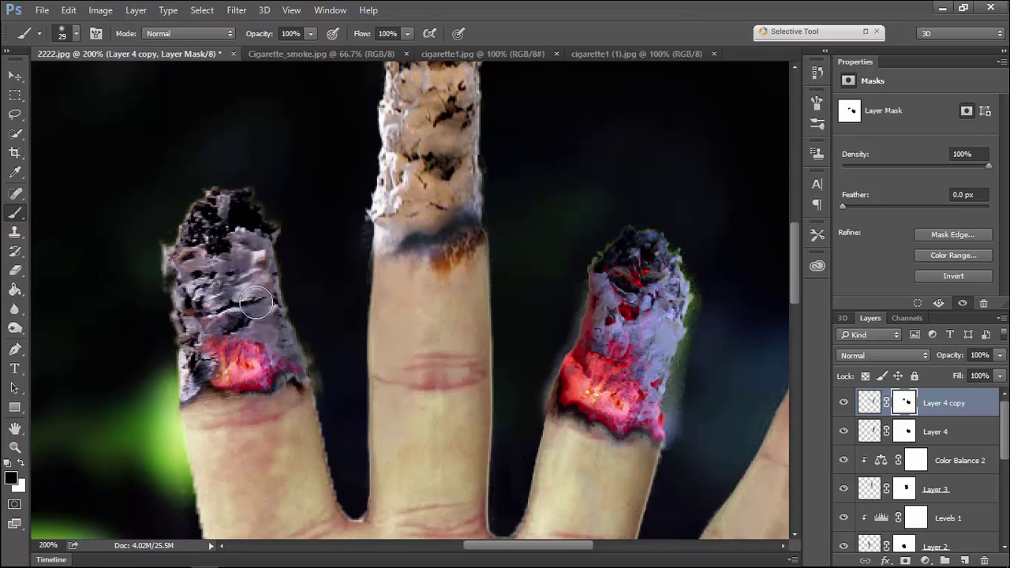
{"action": "left_click", "coordinate": [15, 133]}
{"action": "left_click", "coordinate": [869, 403]}
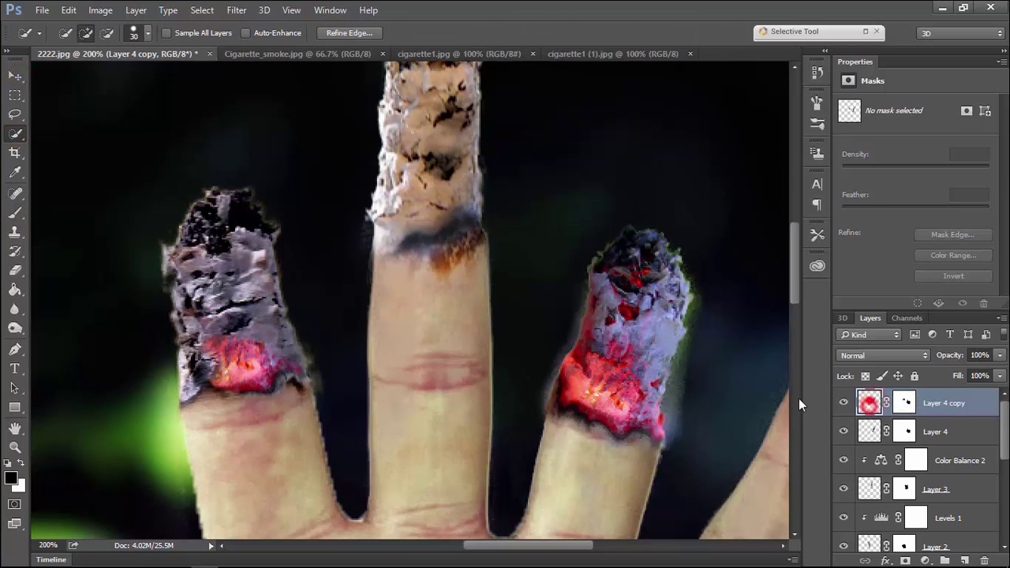
{"action": "key", "text": "v"}
{"action": "left_click", "coordinate": [635, 435]}
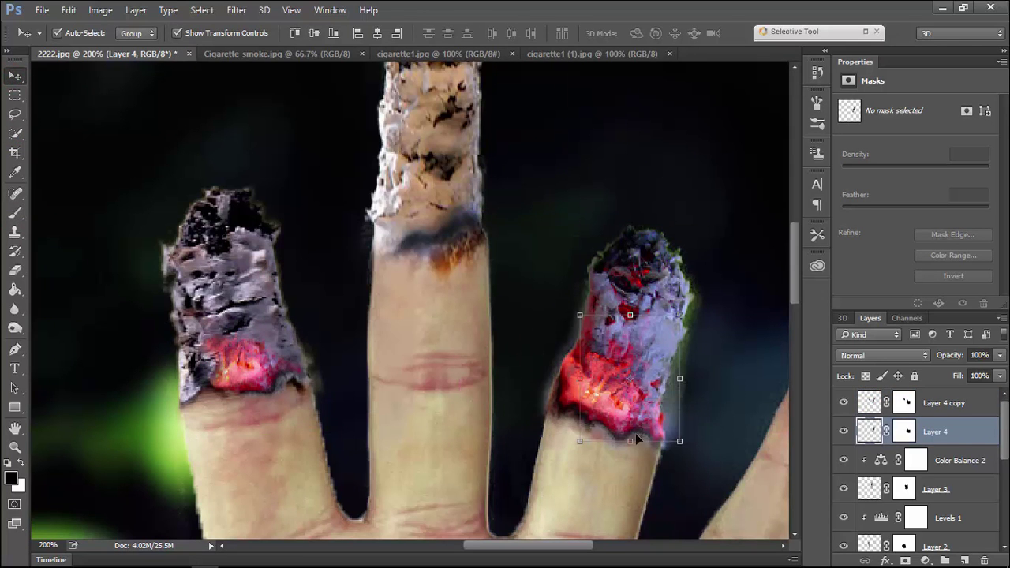
{"action": "left_click", "coordinate": [939, 403]}
Lasso the right ember on Layer 4, copy it to a new layer, and move it onto the middle finger.
{"action": "key", "text": "b"}
{"action": "key", "text": "l"}
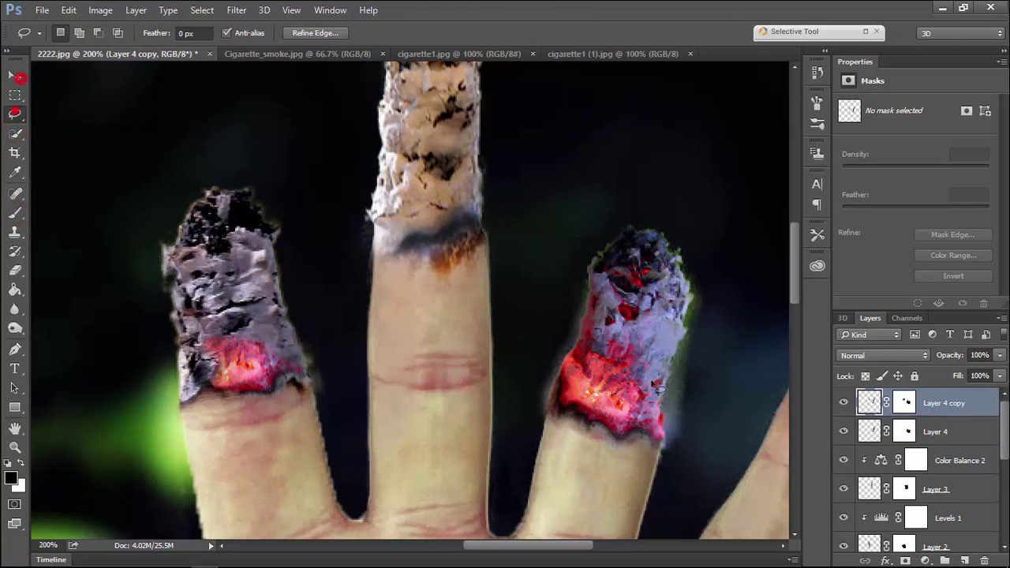
{"action": "left_click_drag", "start_coordinate": [655, 345], "coordinate": [657, 339]}
{"action": "left_click", "coordinate": [14, 75]}
{"action": "left_click_drag", "start_coordinate": [629, 401], "coordinate": [632, 400]}
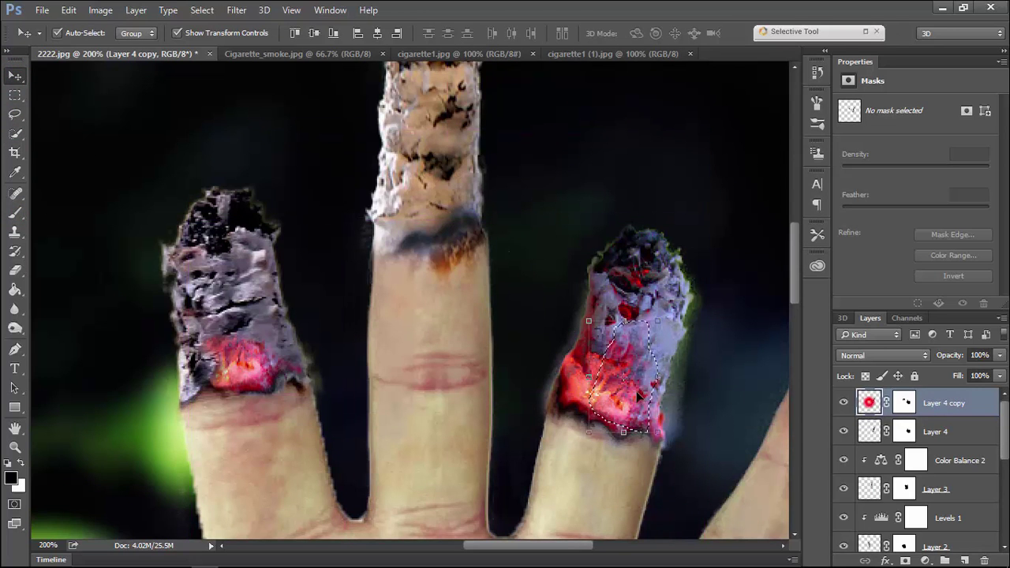
{"action": "left_click", "coordinate": [879, 434]}
{"action": "key", "text": "ctrl+j"}
{"action": "left_click_drag", "start_coordinate": [653, 373], "coordinate": [483, 184]}
Commit and mask the new ember layer, nudge the middle ember into place, and zoom on the fingertips.
{"action": "key", "text": "Return"}
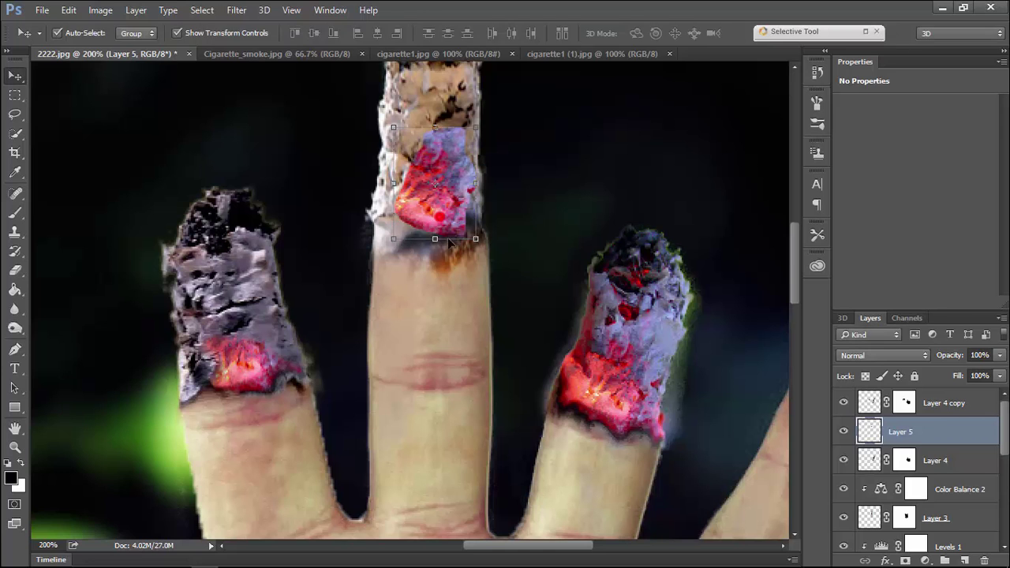
{"action": "left_click", "coordinate": [906, 560]}
{"action": "left_click", "coordinate": [15, 213]}
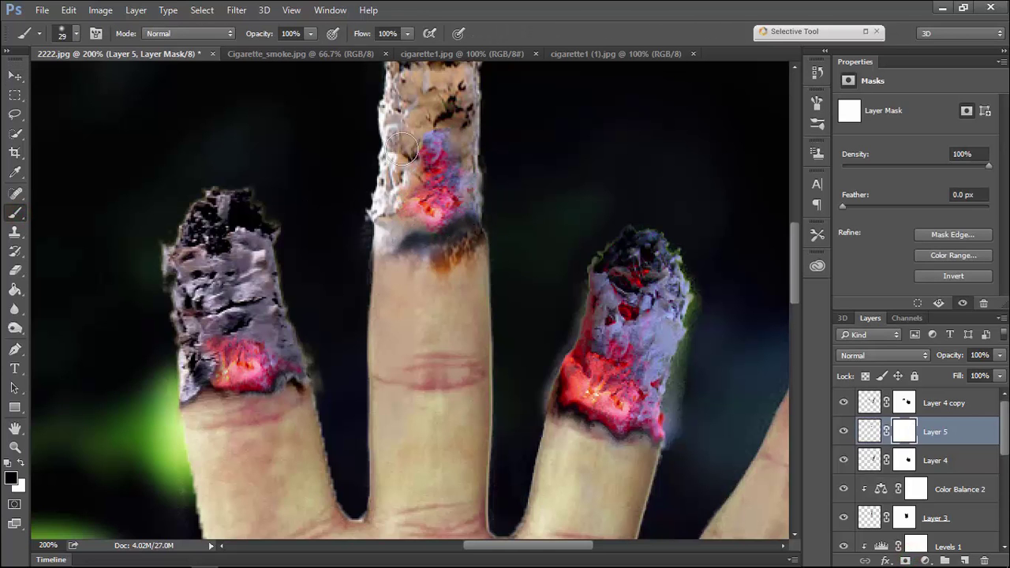
{"action": "key", "text": "v"}
{"action": "left_click_drag", "start_coordinate": [430, 186], "coordinate": [465, 198]}
{"action": "left_click", "coordinate": [525, 241]}
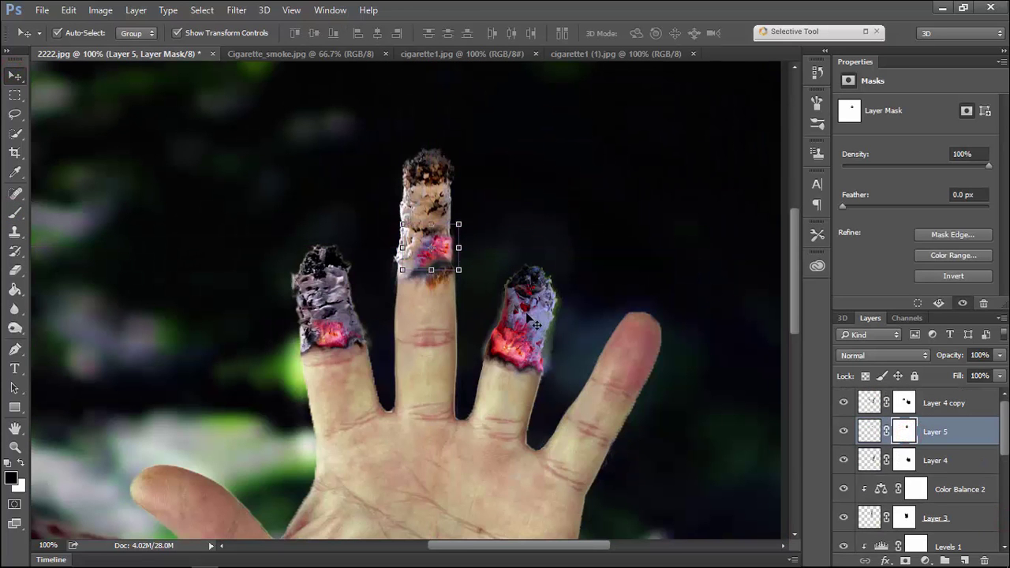
{"action": "left_click", "coordinate": [534, 324]}
{"action": "left_click", "coordinate": [616, 394], "text": "ctrl"}
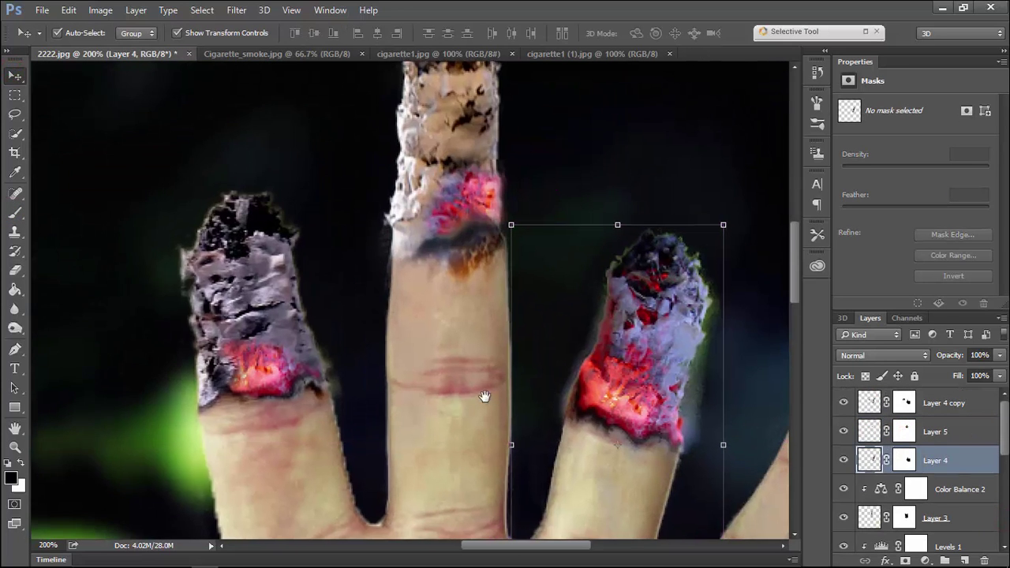
Paint on Layer 4's mask at 96% opacity to hide the ember's right edge.
{"action": "left_click", "coordinate": [904, 460]}
{"action": "key", "text": "b"}
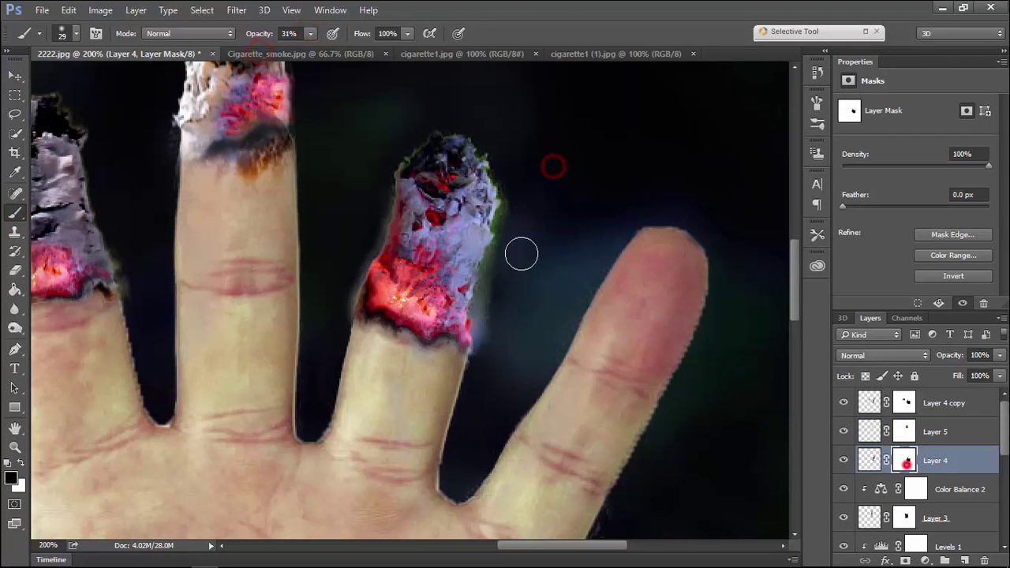
{"action": "left_click_drag", "start_coordinate": [496, 237], "coordinate": [474, 339]}
{"action": "key", "text": "9"}
{"action": "key", "text": "6"}
{"action": "left_click_drag", "start_coordinate": [511, 193], "coordinate": [485, 299]}
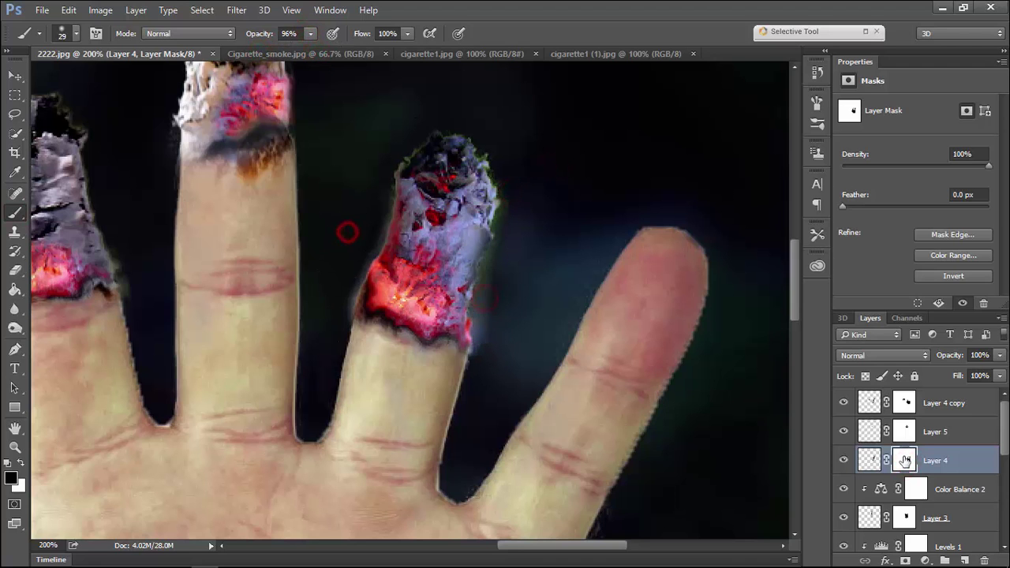
{"action": "left_click", "coordinate": [905, 402]}
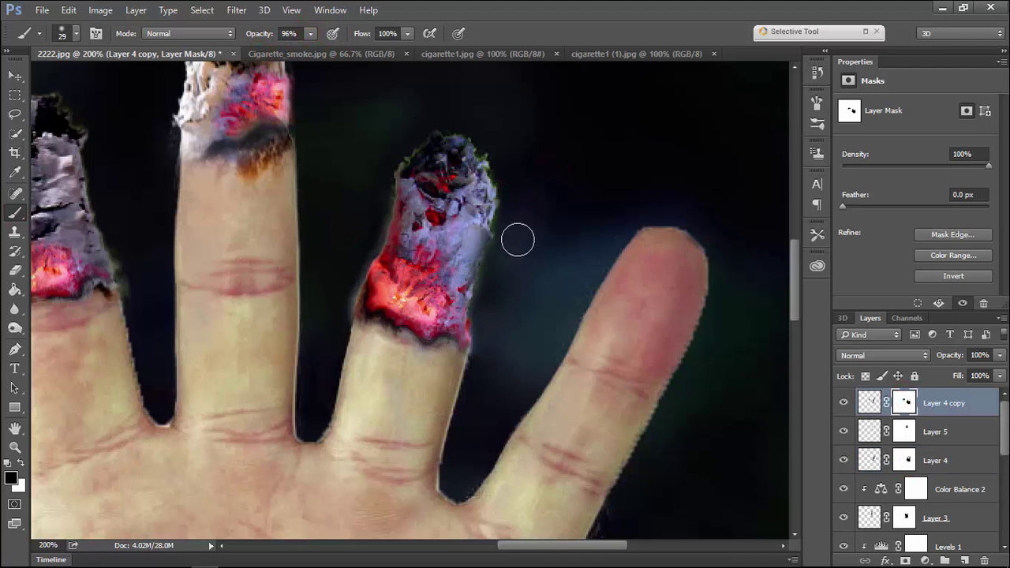
Drag a copy of the ash tip onto the little finger and rotate it with Free Transform.
{"action": "left_click", "coordinate": [15, 75]}
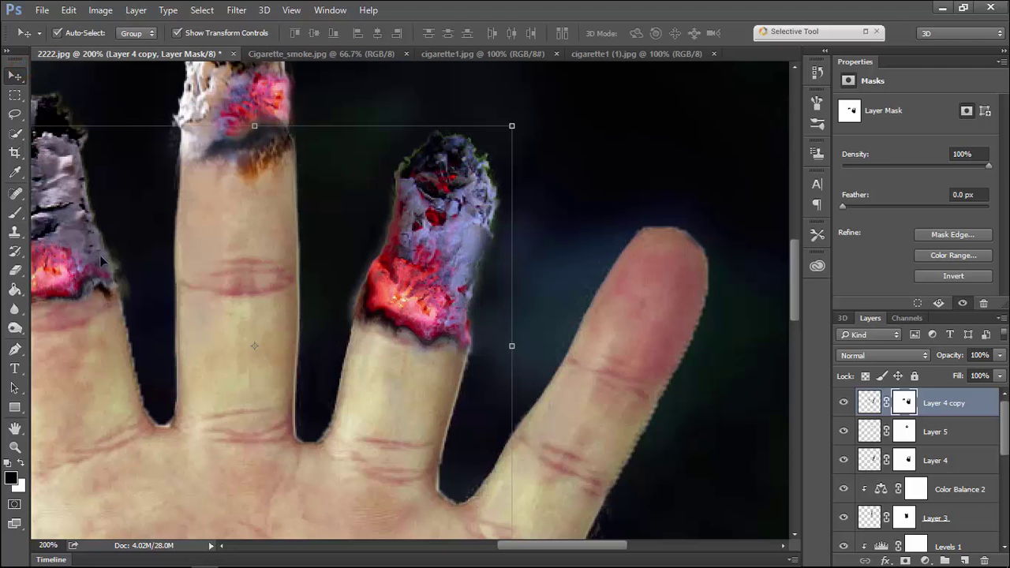
{"action": "mouse_move", "coordinate": [103, 260]}
{"action": "left_mouse_down"}
{"action": "mouse_move", "coordinate": [588, 335]}
{"action": "mouse_move", "coordinate": [627, 291]}
{"action": "left_mouse_up"}
{"action": "key", "text": "ctrl+t"}
{"action": "left_click_drag", "start_coordinate": [754, 130], "coordinate": [749, 135]}
{"action": "left_click_drag", "start_coordinate": [513, 332], "coordinate": [383, 496]}
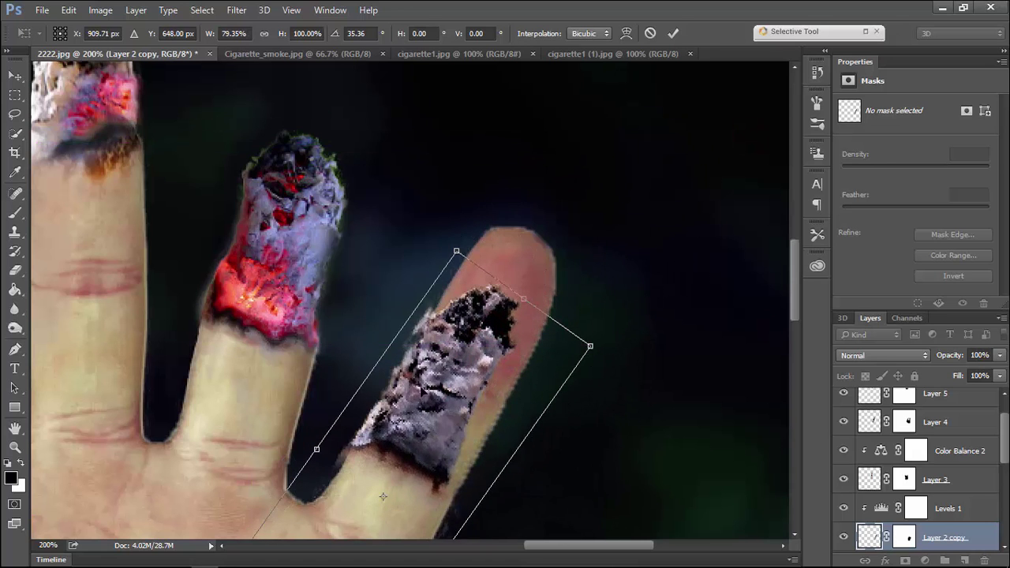
Commit the rotated ash and paint on the Background copy mask to hide the little fingertip.
{"action": "scroll", "coordinate": [350, 332], "scroll_direction": "down", "scroll_amount": 3}
{"action": "double_click", "coordinate": [434, 396]}
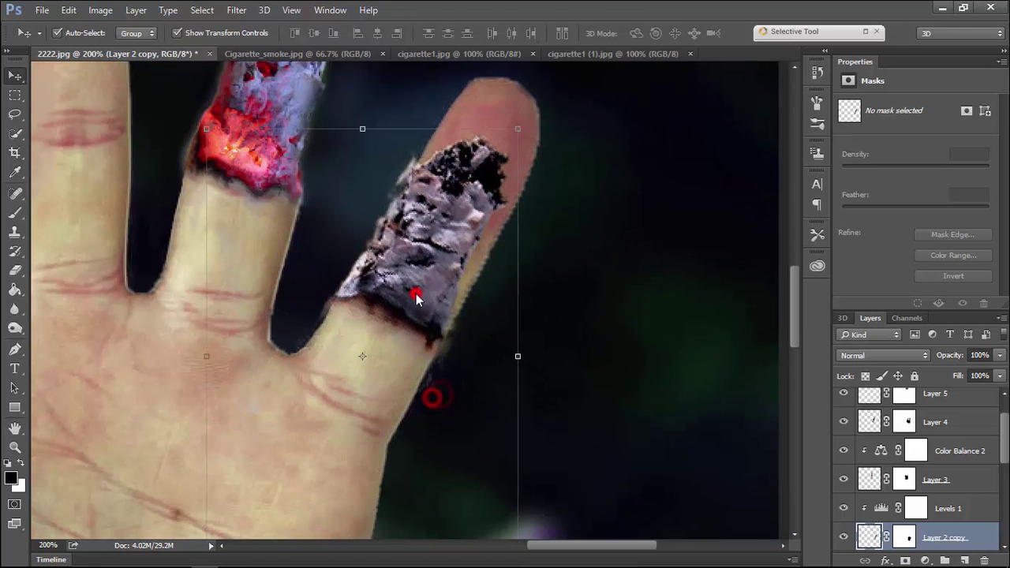
{"action": "left_click", "coordinate": [907, 537]}
{"action": "key", "text": "b"}
{"action": "scroll", "coordinate": [915, 474], "scroll_direction": "down", "scroll_amount": 2}
{"action": "left_click", "coordinate": [905, 492]}
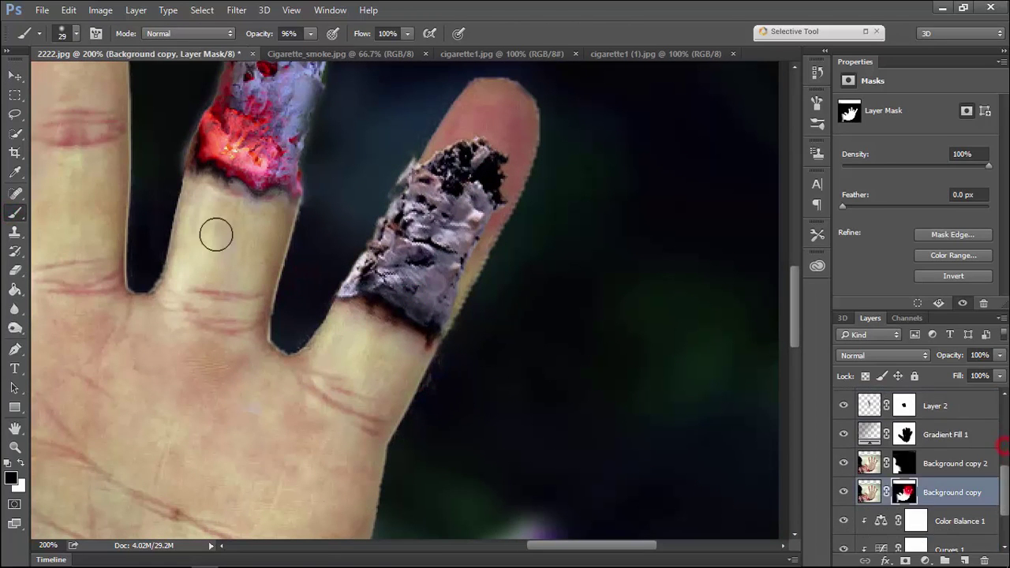
{"action": "mouse_move", "coordinate": [485, 92]}
{"action": "left_mouse_down"}
{"action": "mouse_move", "coordinate": [535, 90]}
{"action": "mouse_move", "coordinate": [468, 320]}
{"action": "left_mouse_up"}
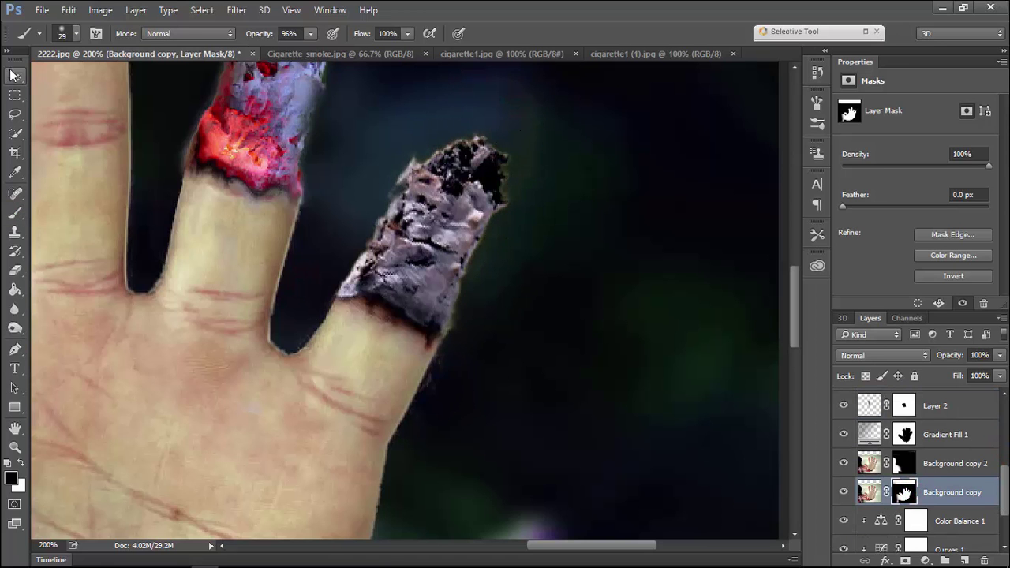
Move Layer 4 copy into a new group and add a new empty layer above it.
{"action": "left_click", "coordinate": [13, 75]}
{"action": "scroll", "coordinate": [916, 457], "scroll_direction": "down", "scroll_amount": 1}
{"action": "left_click", "coordinate": [904, 400]}
{"action": "mouse_move", "coordinate": [1003, 427]}
{"action": "left_mouse_down"}
{"action": "mouse_move", "coordinate": [1003, 444]}
{"action": "mouse_move", "coordinate": [1004, 419]}
{"action": "left_mouse_up"}
{"action": "left_click_drag", "start_coordinate": [940, 416], "coordinate": [947, 560]}
{"action": "left_click", "coordinate": [965, 560]}
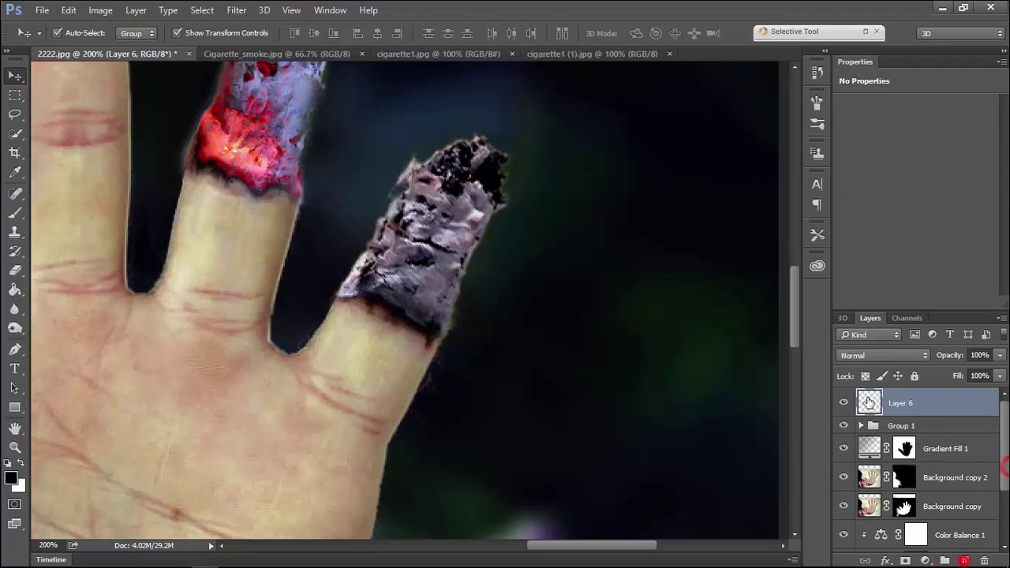
Darken the ash edge with a soft brush stroke at 26% opacity on the new layer.
{"action": "key", "text": "b"}
{"action": "scroll", "coordinate": [361, 293], "scroll_direction": "down", "scroll_amount": 1}
{"action": "scroll", "coordinate": [361, 293], "scroll_direction": "up", "scroll_amount": 2}
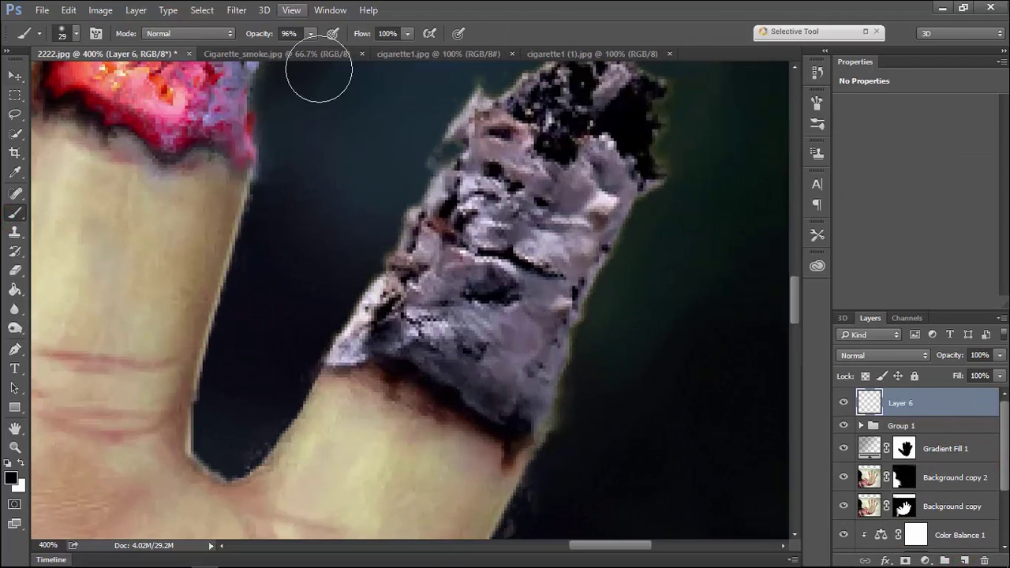
{"action": "key", "text": "2"}
{"action": "key", "text": "6"}
{"action": "scroll", "coordinate": [425, 380], "scroll_direction": "down", "scroll_amount": 1}
{"action": "scroll", "coordinate": [395, 323], "scroll_direction": "up", "scroll_amount": 1}
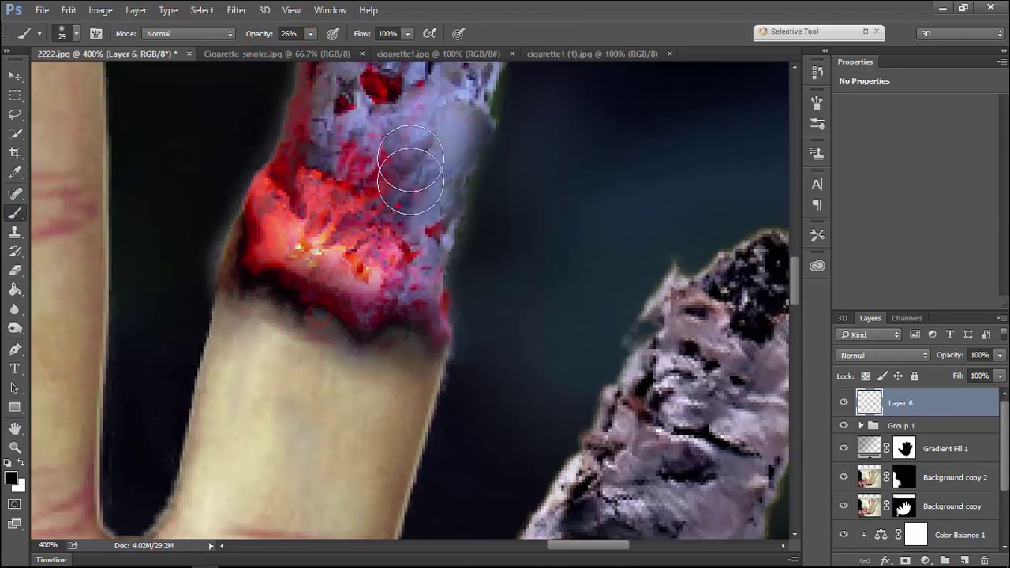
{"action": "scroll", "coordinate": [429, 350], "scroll_direction": "down", "scroll_amount": 1}
{"action": "scroll", "coordinate": [428, 350], "scroll_direction": "up", "scroll_amount": 1}
{"action": "left_click_drag", "start_coordinate": [429, 350], "coordinate": [440, 316]}
{"action": "scroll", "coordinate": [440, 316], "scroll_direction": "down", "scroll_amount": 1}
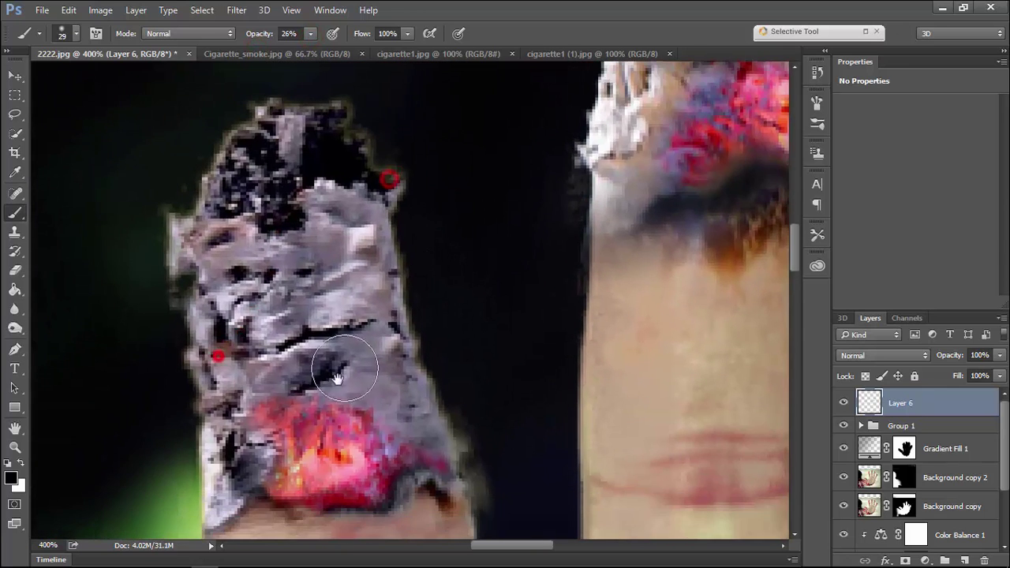
{"action": "key", "text": "v"}
{"action": "scroll", "coordinate": [403, 339], "scroll_direction": "down", "scroll_amount": 1}
{"action": "scroll", "coordinate": [403, 340], "scroll_direction": "down", "scroll_amount": 2}
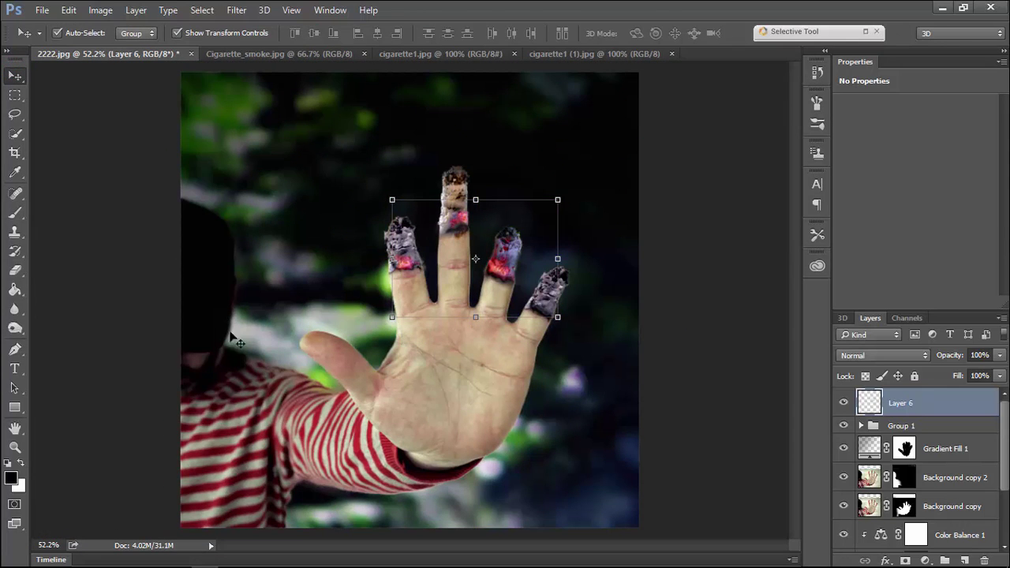
Expand Group 1, then squash Layer 3's middle-finger ash from the top and lift it higher.
{"action": "double_click", "coordinate": [880, 425]}
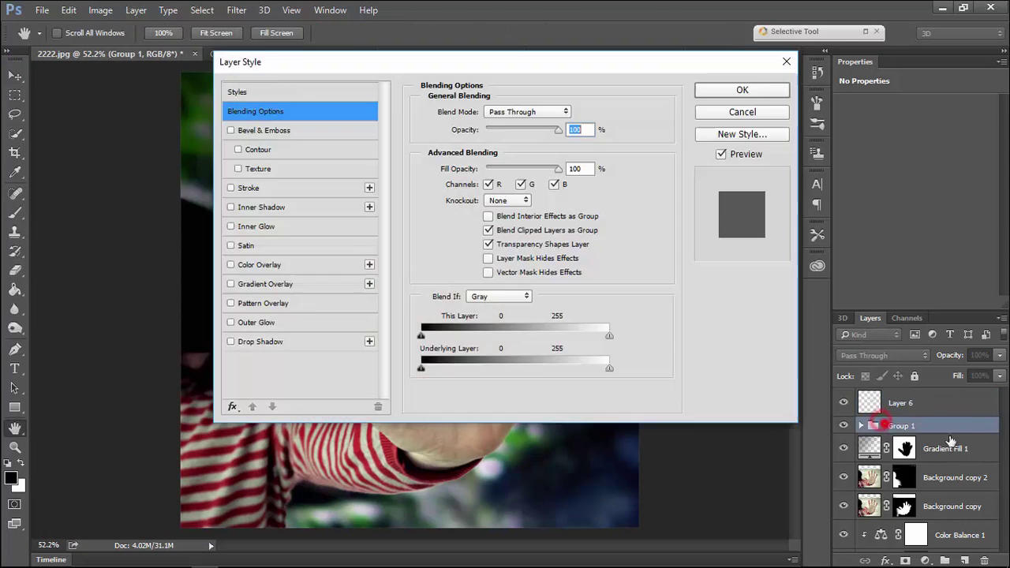
{"action": "left_click", "coordinate": [726, 117]}
{"action": "left_click", "coordinate": [862, 426]}
{"action": "scroll", "coordinate": [895, 440], "scroll_direction": "down", "scroll_amount": 1}
{"action": "left_click", "coordinate": [882, 414]}
{"action": "scroll", "coordinate": [509, 271], "scroll_direction": "up", "scroll_amount": 2}
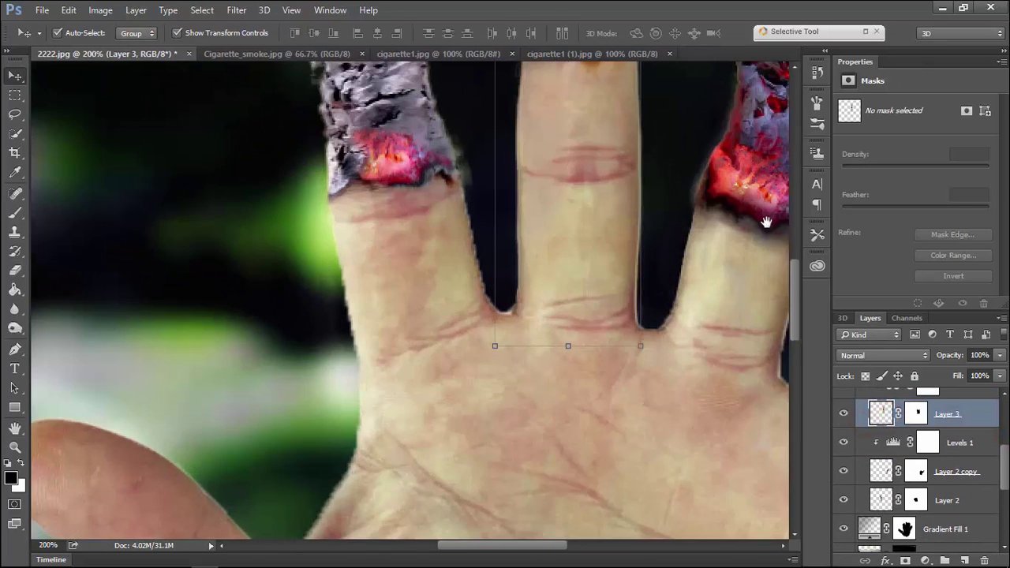
{"action": "scroll", "coordinate": [509, 270], "scroll_direction": "up", "scroll_amount": 1}
{"action": "left_click_drag", "start_coordinate": [454, 127], "coordinate": [454, 307]}
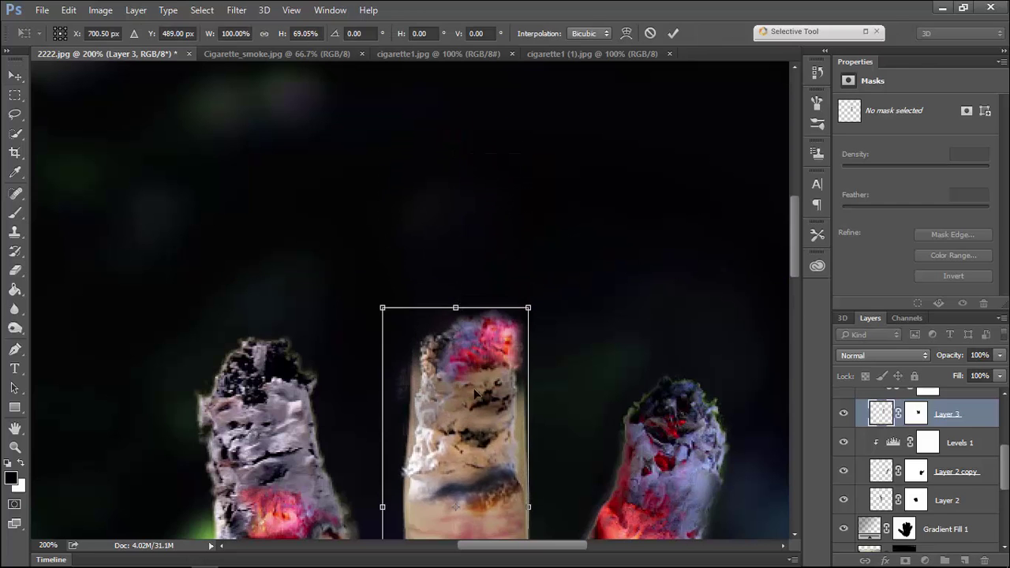
{"action": "left_click_drag", "start_coordinate": [462, 464], "coordinate": [466, 373]}
{"action": "key", "text": "Return"}
Zoom out to view the whole hand, collapse Group 1, and select Layer 6.
{"action": "left_click", "coordinate": [625, 284]}
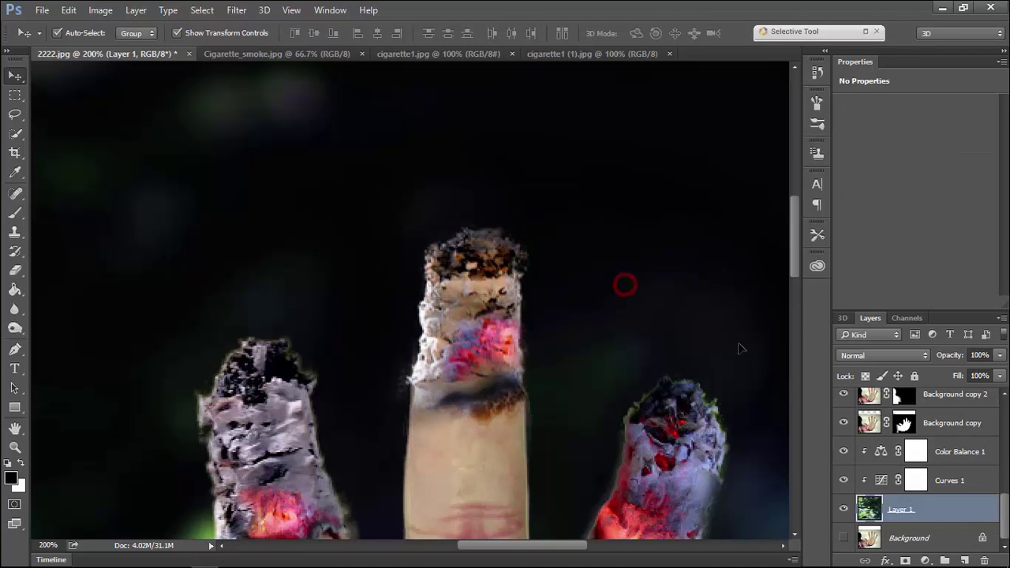
{"action": "key", "text": "ctrl+minus"}
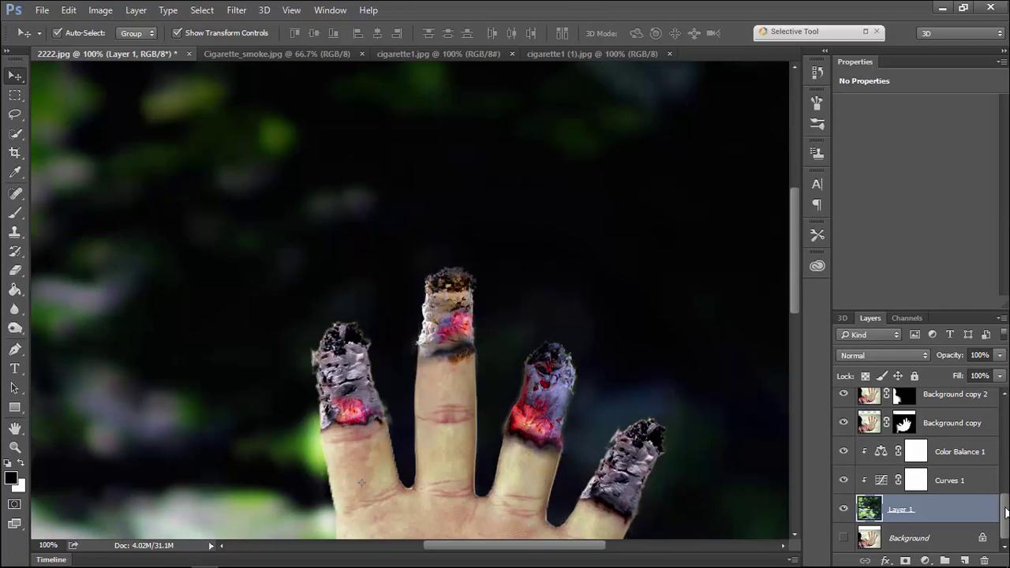
{"action": "scroll", "coordinate": [1001, 505], "scroll_direction": "up", "scroll_amount": 10}
{"action": "left_click", "coordinate": [880, 426]}
{"action": "left_click", "coordinate": [861, 426]}
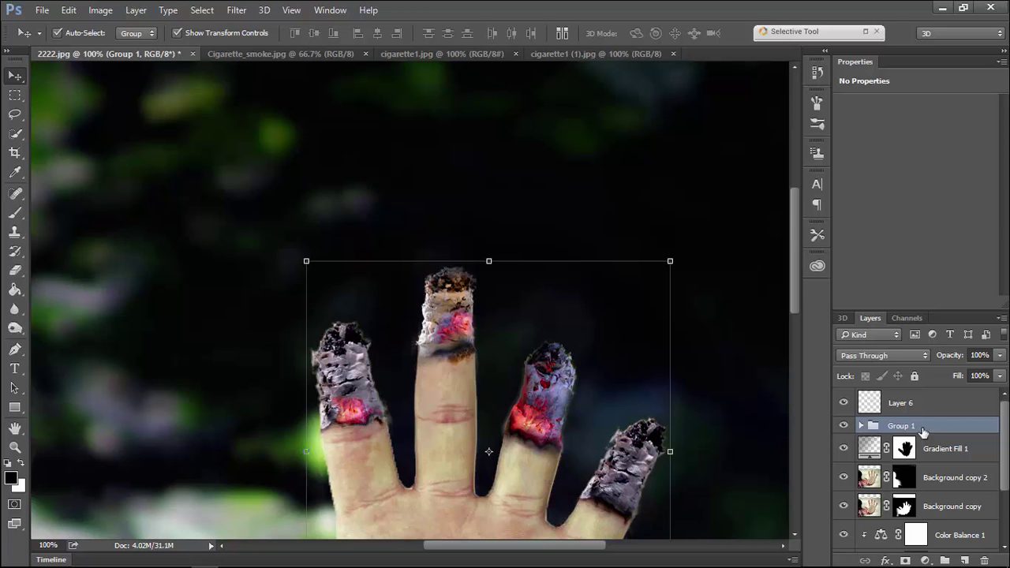
{"action": "left_click", "coordinate": [906, 404]}
{"action": "left_click", "coordinate": [45, 11]}
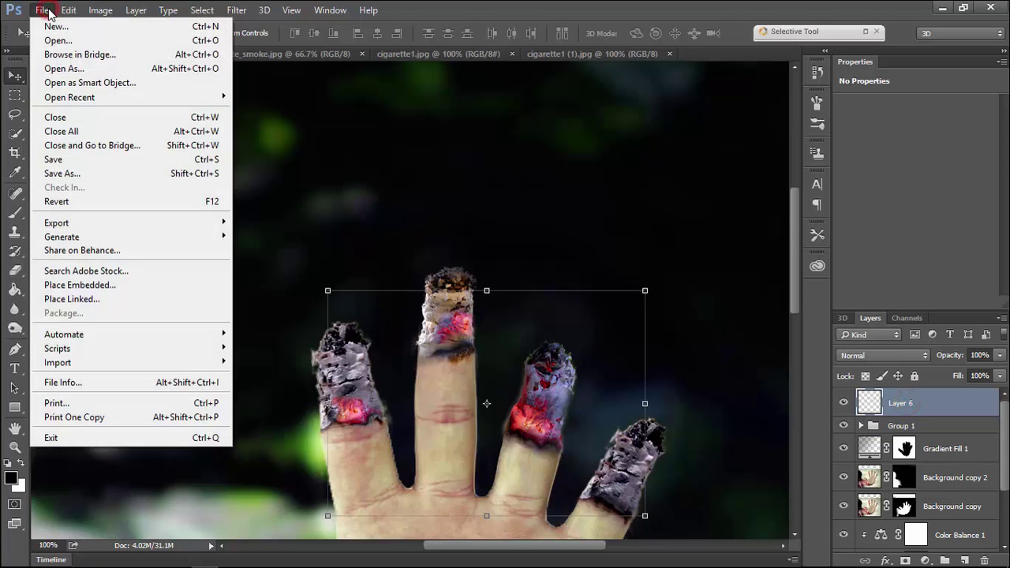
Select the Brush tool and browse the brush tip presets for a smoke brush.
{"action": "left_click", "coordinate": [316, 198]}
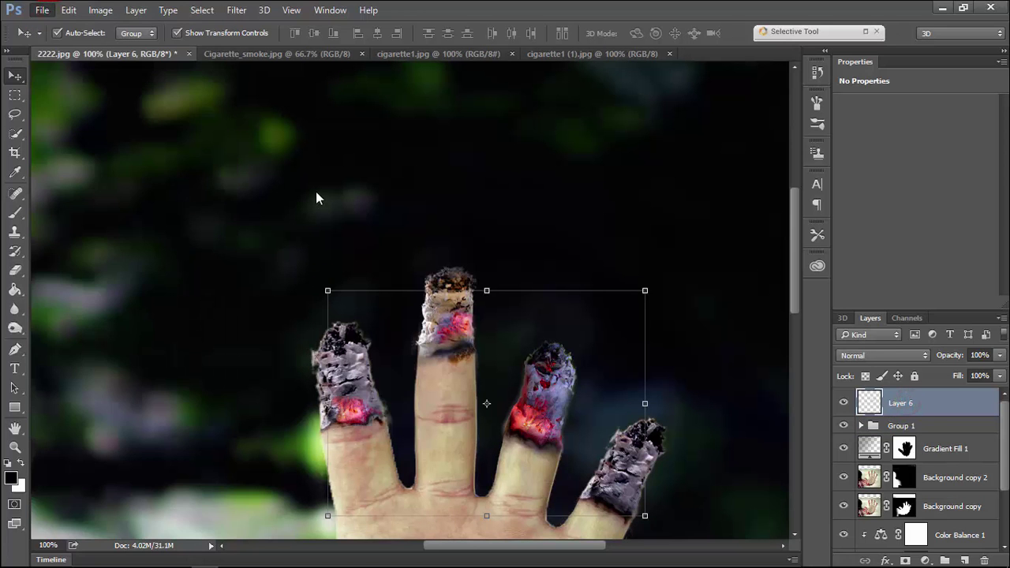
{"action": "left_click", "coordinate": [16, 213]}
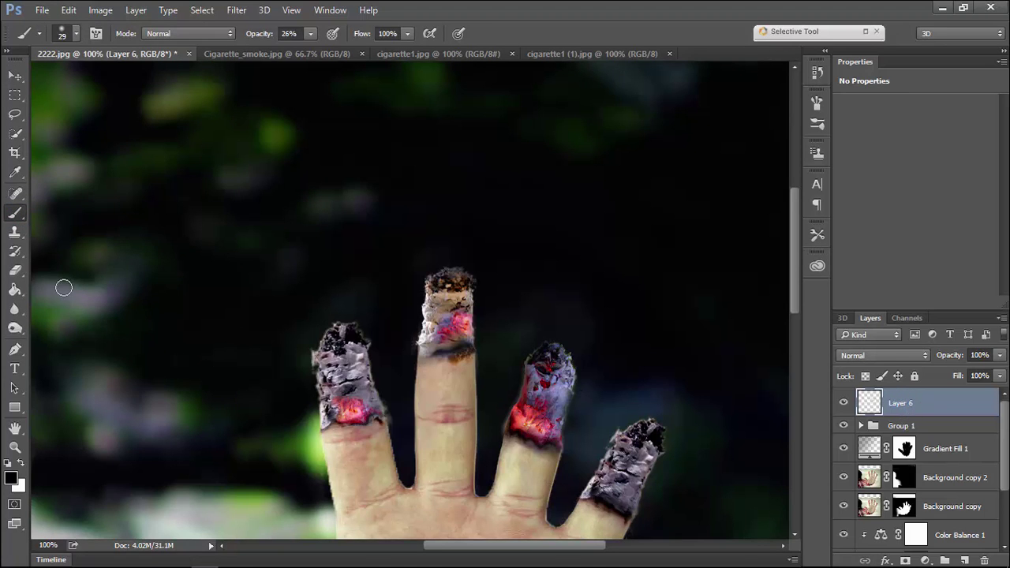
{"action": "left_click", "coordinate": [75, 33]}
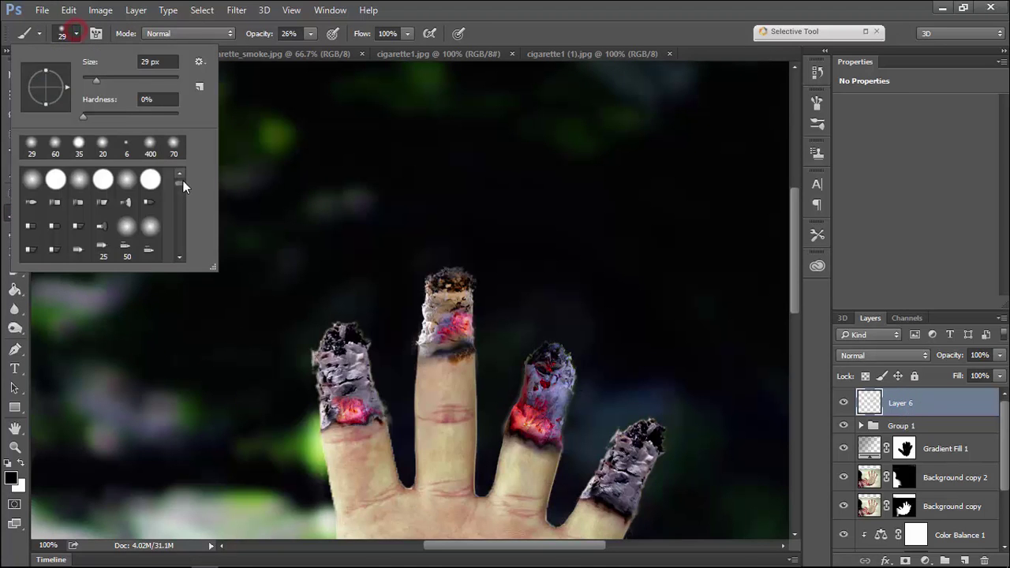
{"action": "left_click_drag", "start_coordinate": [181, 181], "coordinate": [176, 199]}
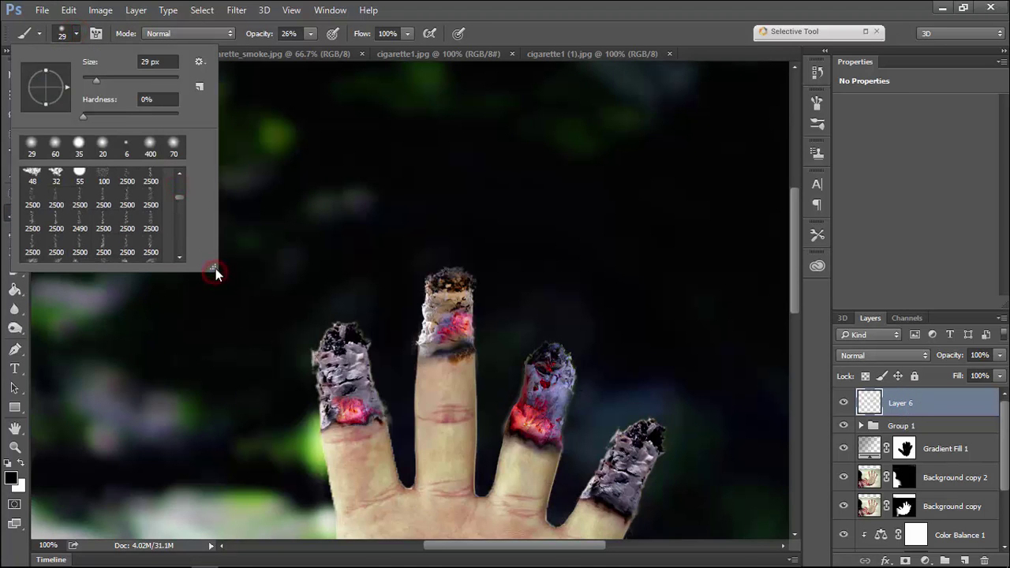
{"action": "left_click_drag", "start_coordinate": [215, 269], "coordinate": [300, 488]}
{"action": "left_click_drag", "start_coordinate": [263, 260], "coordinate": [262, 318]}
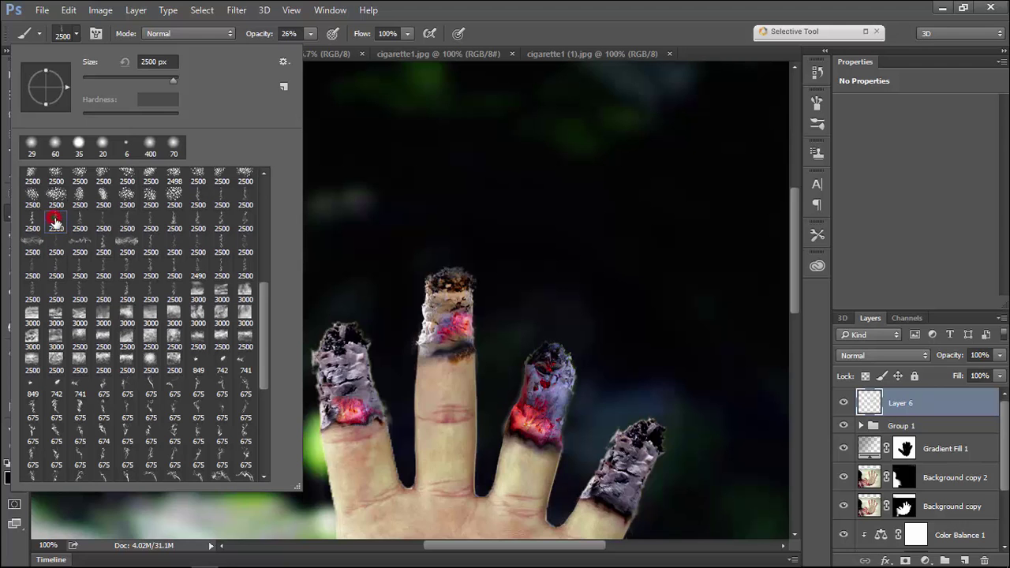
{"action": "left_click", "coordinate": [544, 22]}
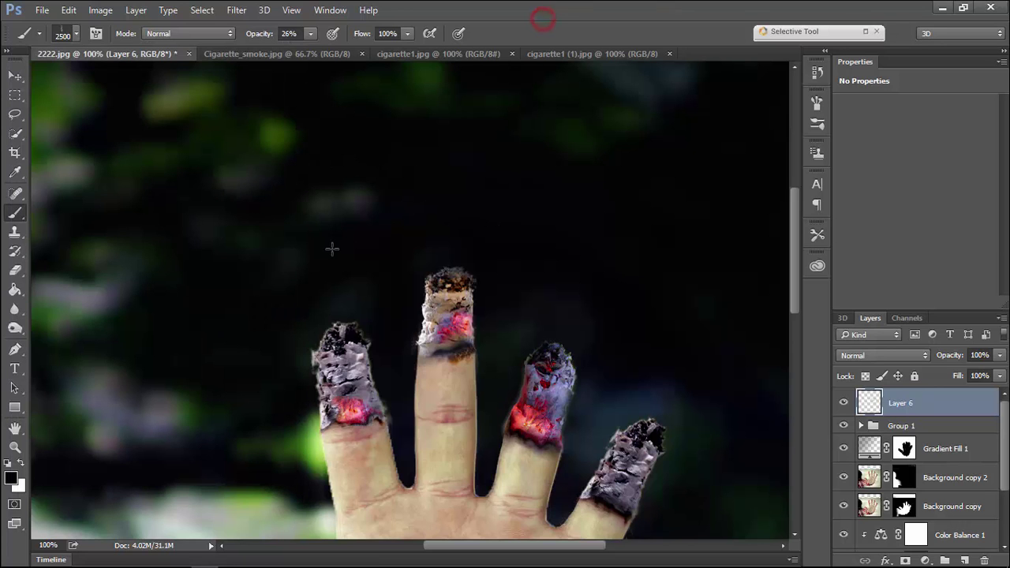
Size the smoke brush up to 400 px and stamp smoke above the index finger.
{"action": "key", "text": "bracketright"}
{"action": "key", "text": "bracketright"}
{"action": "key", "text": "bracketright"}
{"action": "right_click", "coordinate": [335, 243]}
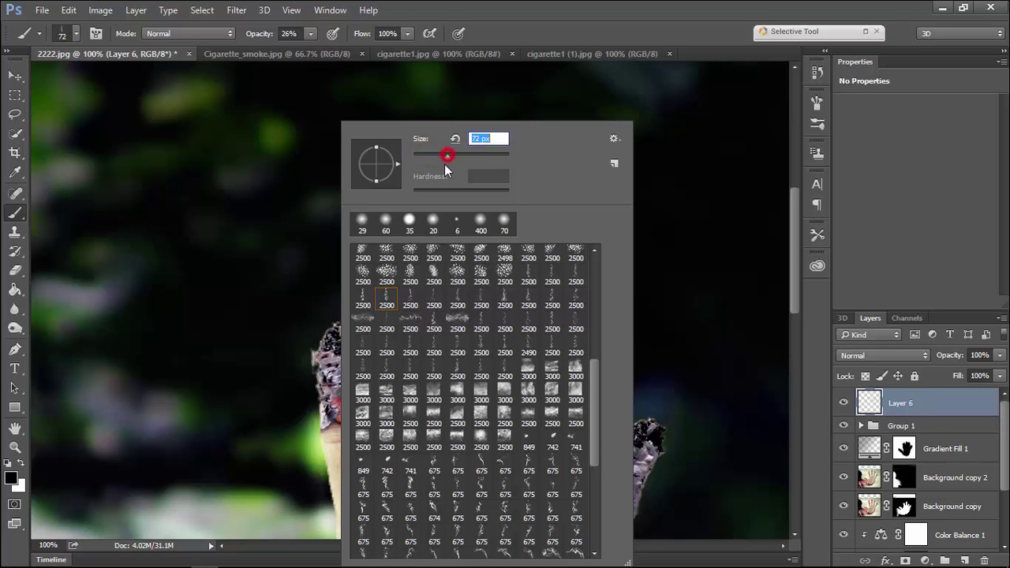
{"action": "left_click_drag", "start_coordinate": [463, 156], "coordinate": [483, 156]}
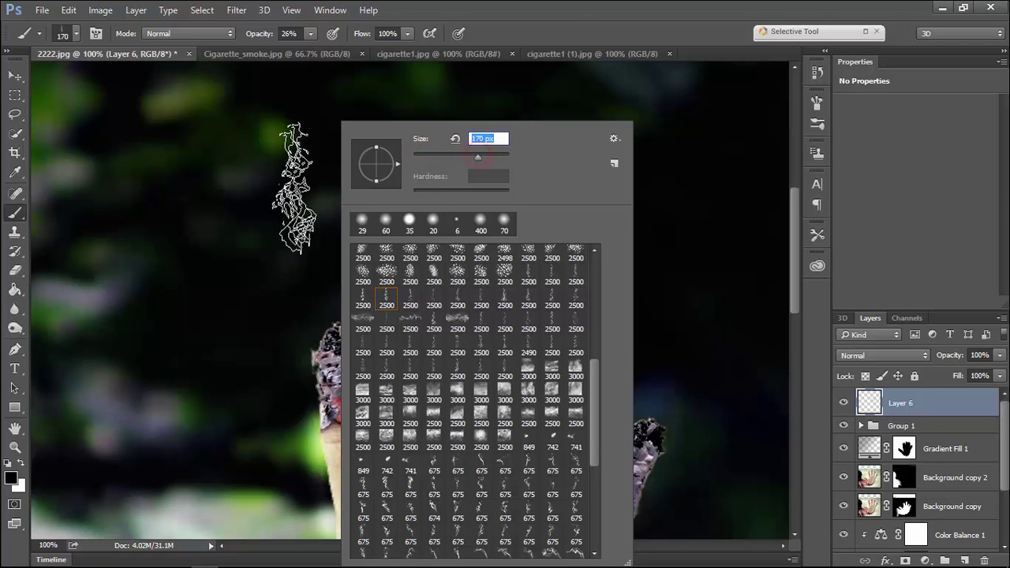
{"action": "left_click", "coordinate": [579, 17]}
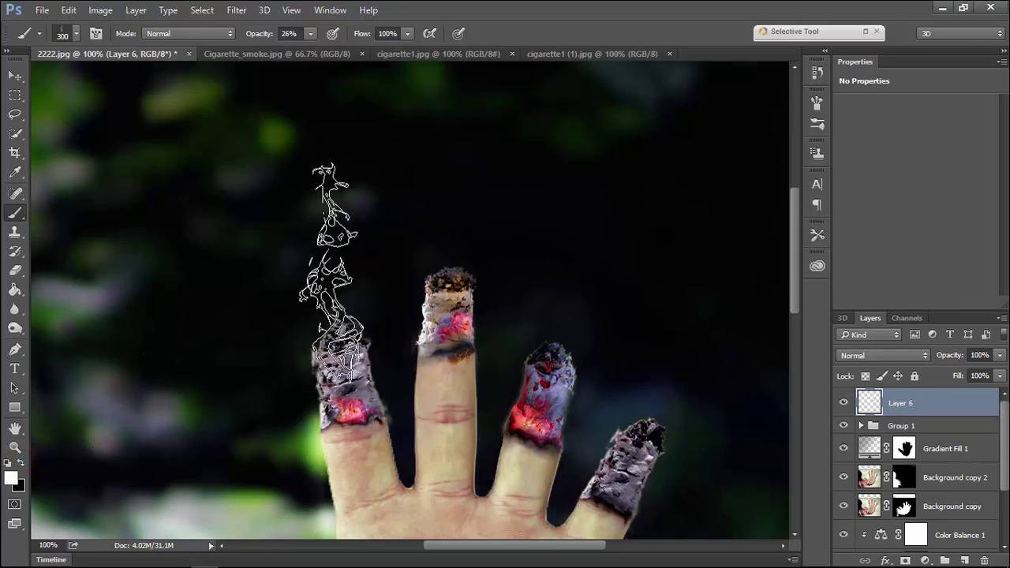
{"action": "key", "text": "bracketright"}
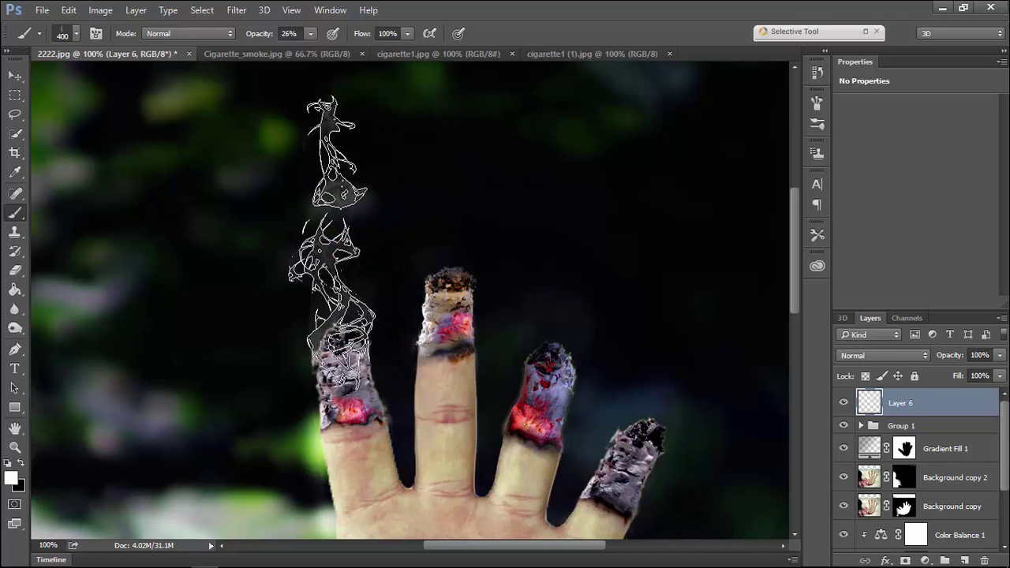
{"action": "left_click", "coordinate": [332, 241]}
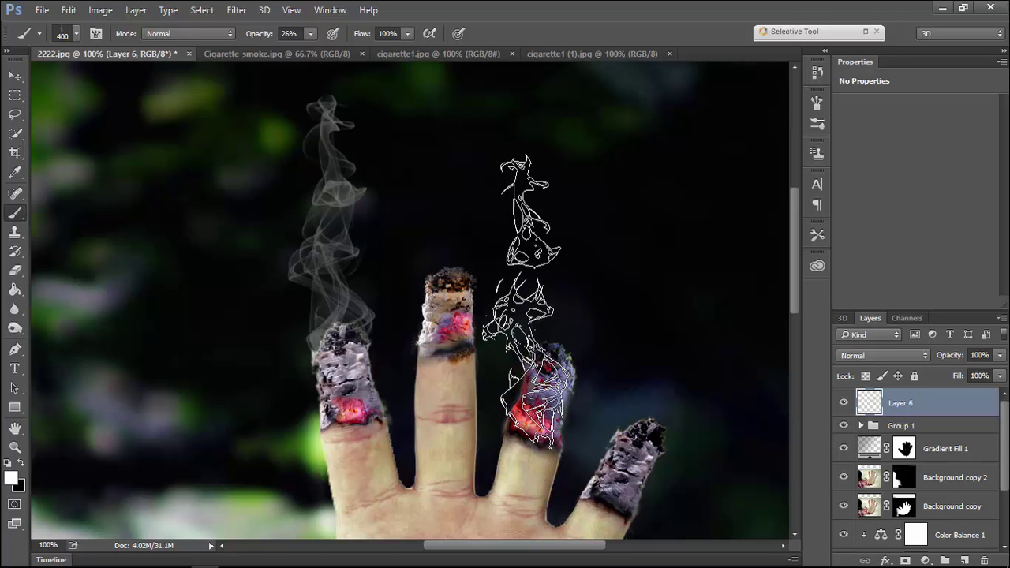
Stamp and build up a smoke plume above the ring finger, plus a faint one over the pinky.
{"action": "left_click", "coordinate": [77, 33]}
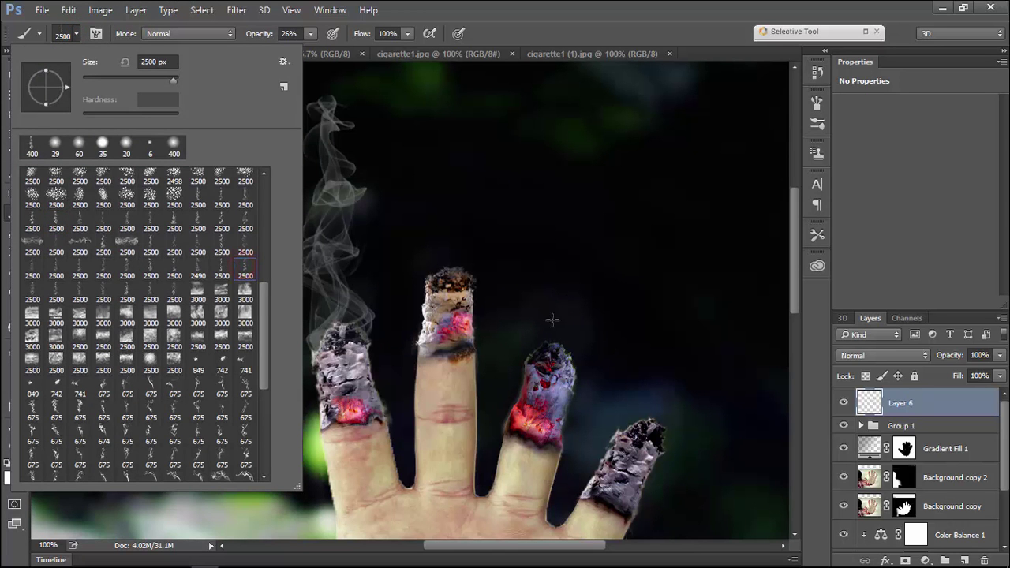
{"action": "left_click", "coordinate": [523, 33]}
{"action": "right_click", "coordinate": [444, 226]}
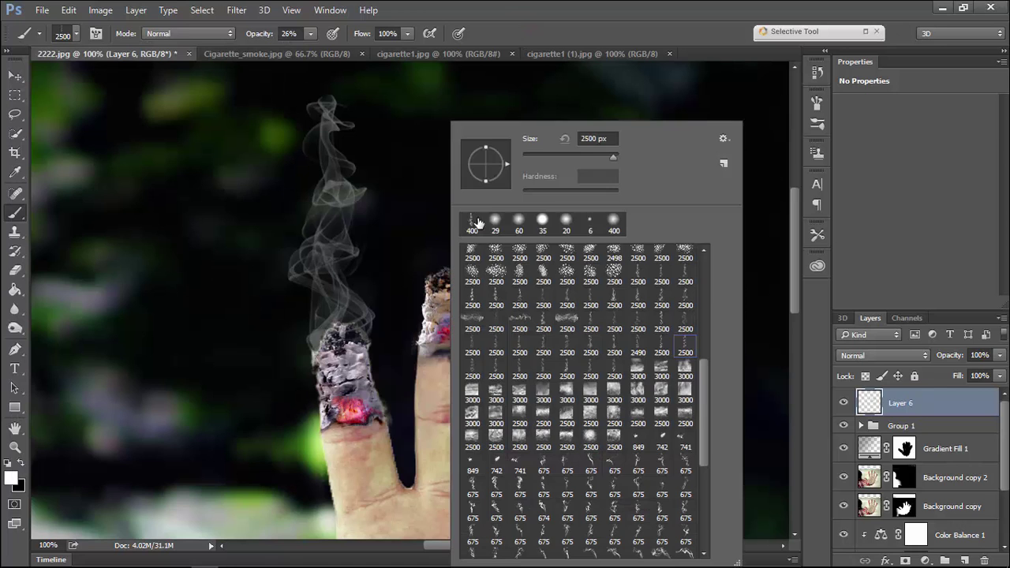
{"action": "left_click", "coordinate": [505, 27]}
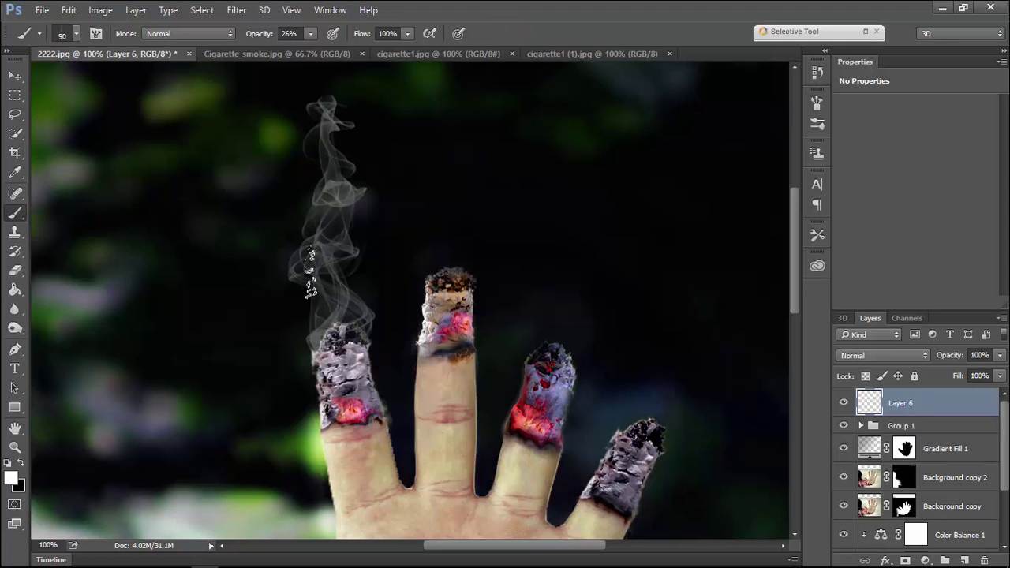
{"action": "key", "text": "bracketright"}
{"action": "key", "text": "bracketright"}
{"action": "key", "text": "bracketright"}
{"action": "left_click", "coordinate": [545, 292]}
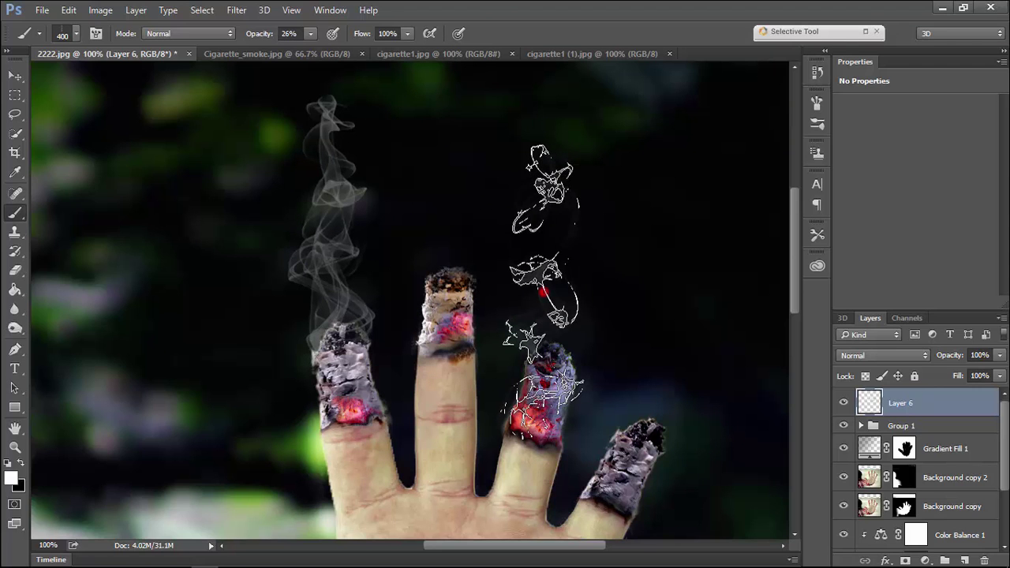
{"action": "left_click", "coordinate": [545, 292]}
{"action": "left_click", "coordinate": [545, 293]}
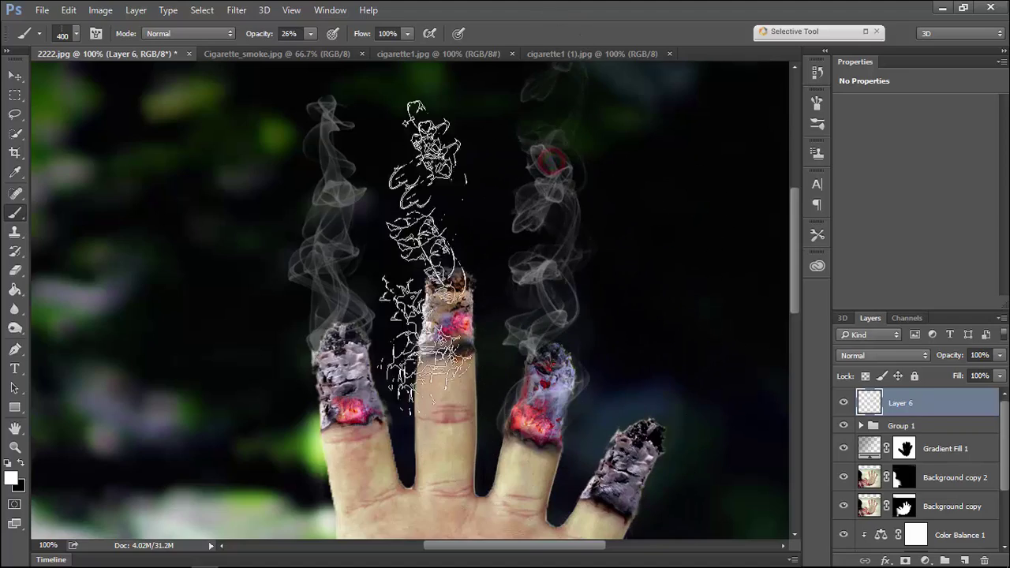
{"action": "left_click", "coordinate": [641, 371]}
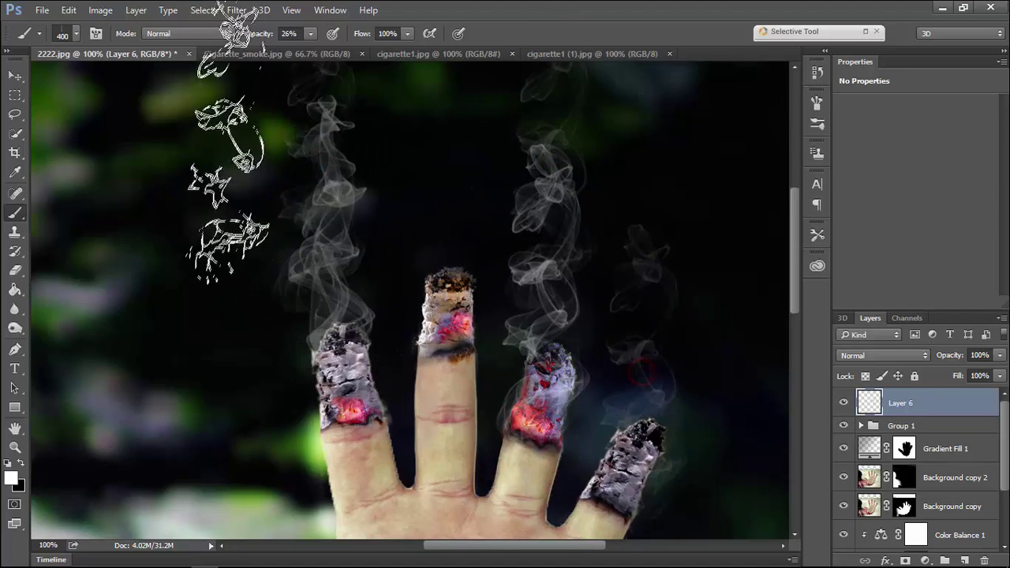
Switch to a different, smaller smoke brush and add faint smoke near the index and middle fingers.
{"action": "left_click", "coordinate": [65, 33]}
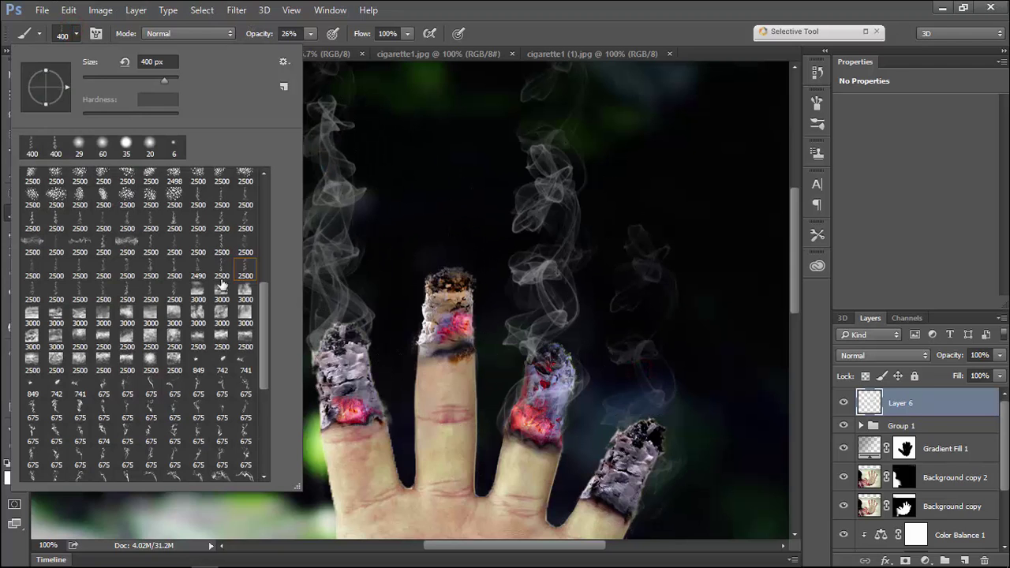
{"action": "left_click", "coordinate": [174, 293]}
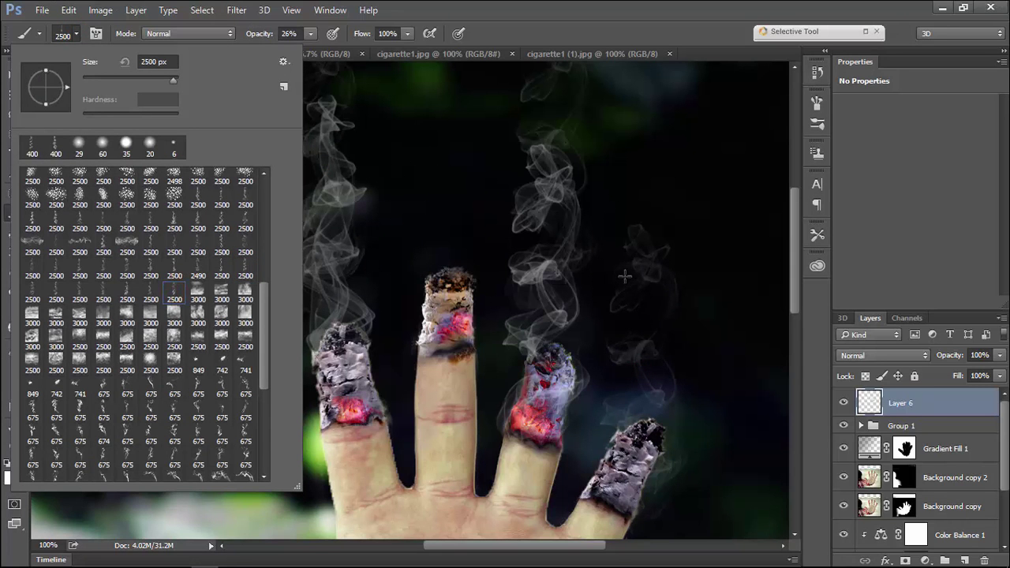
{"action": "key", "text": "Escape"}
{"action": "key", "text": "p"}
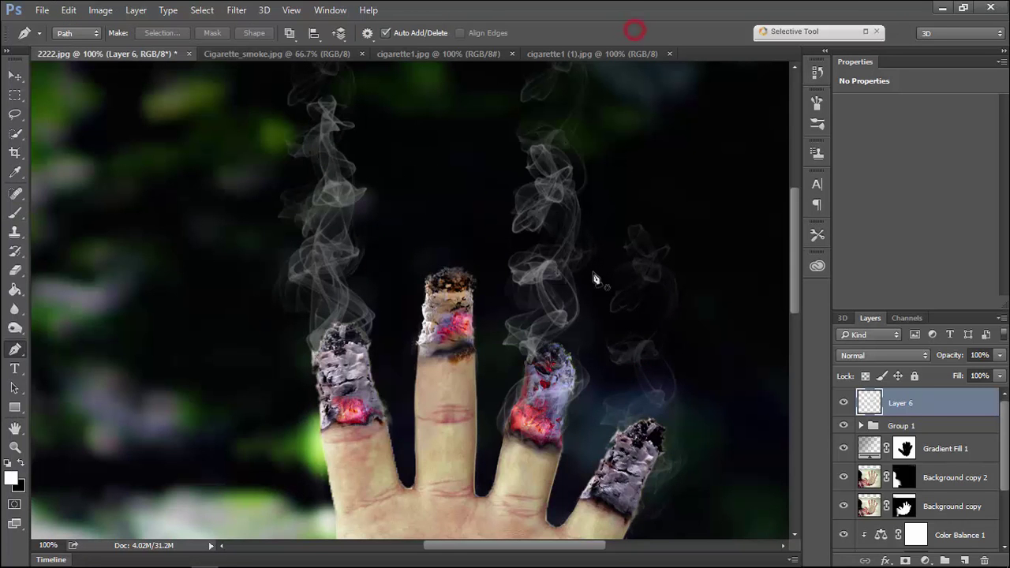
{"action": "left_click", "coordinate": [15, 213]}
{"action": "left_click", "coordinate": [68, 34]}
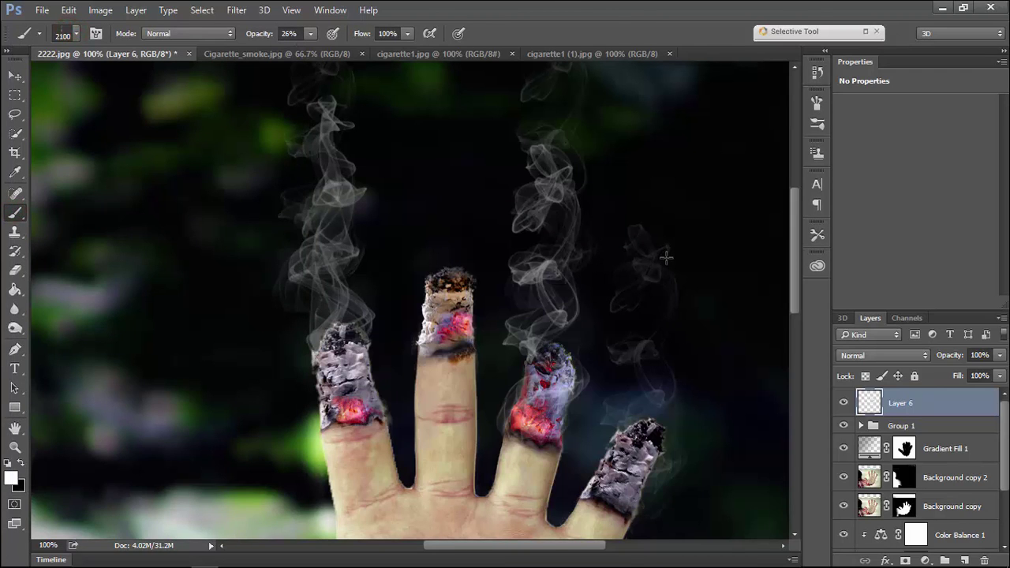
{"action": "key", "text": "bracketleft"}
{"action": "key", "text": "bracketleft"}
{"action": "key", "text": "bracketleft"}
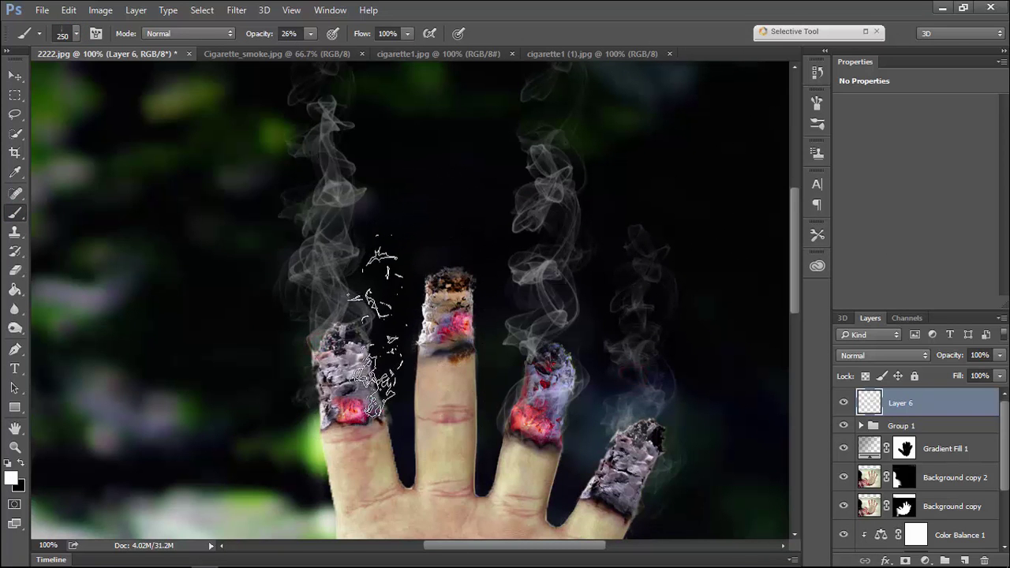
{"action": "left_click", "coordinate": [371, 327]}
{"action": "left_click", "coordinate": [448, 262]}
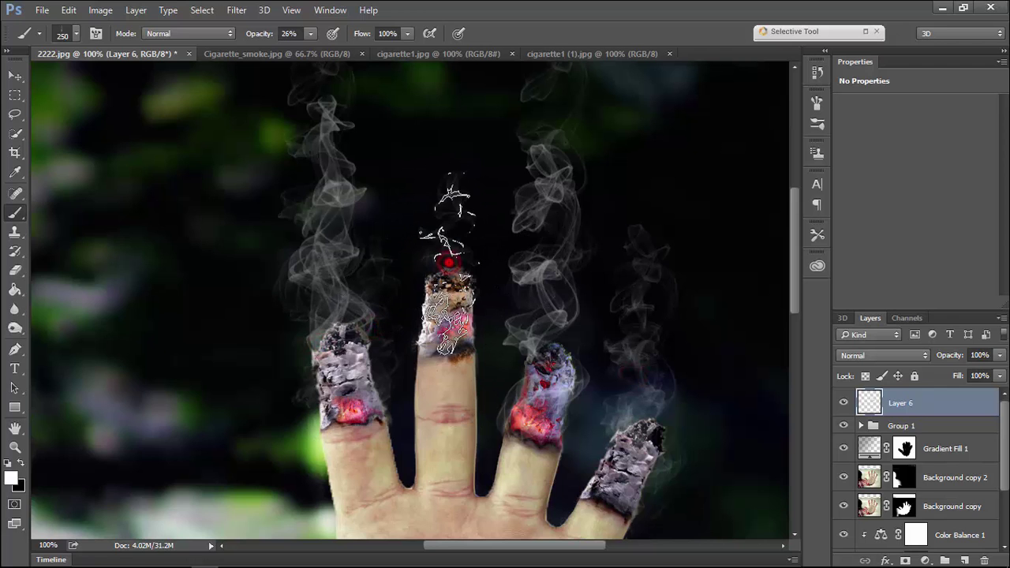
{"action": "left_click", "coordinate": [452, 158]}
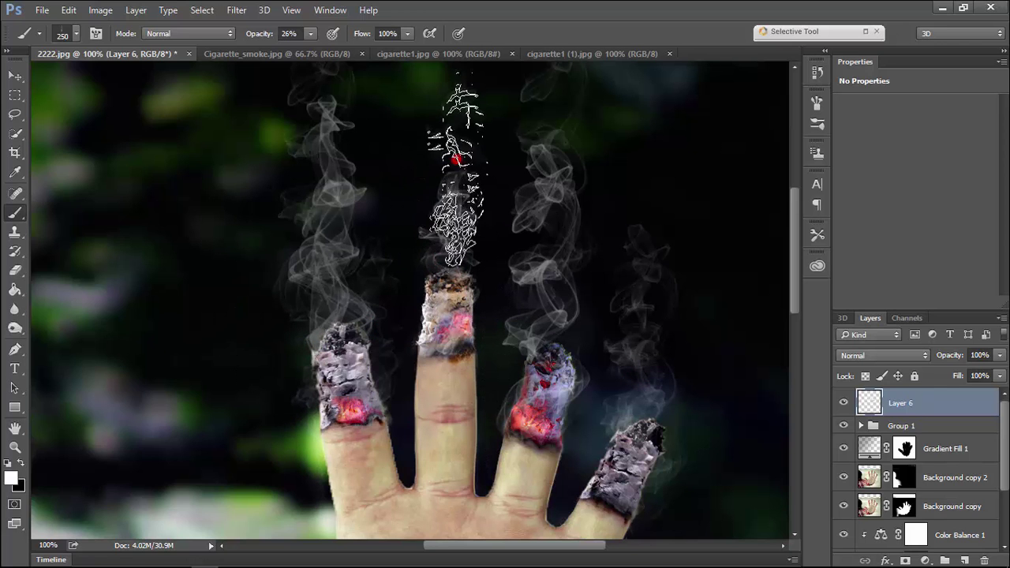
Pick the large smoke brush at 400 px and paint a tall plume above the middle finger.
{"action": "left_click", "coordinate": [70, 33]}
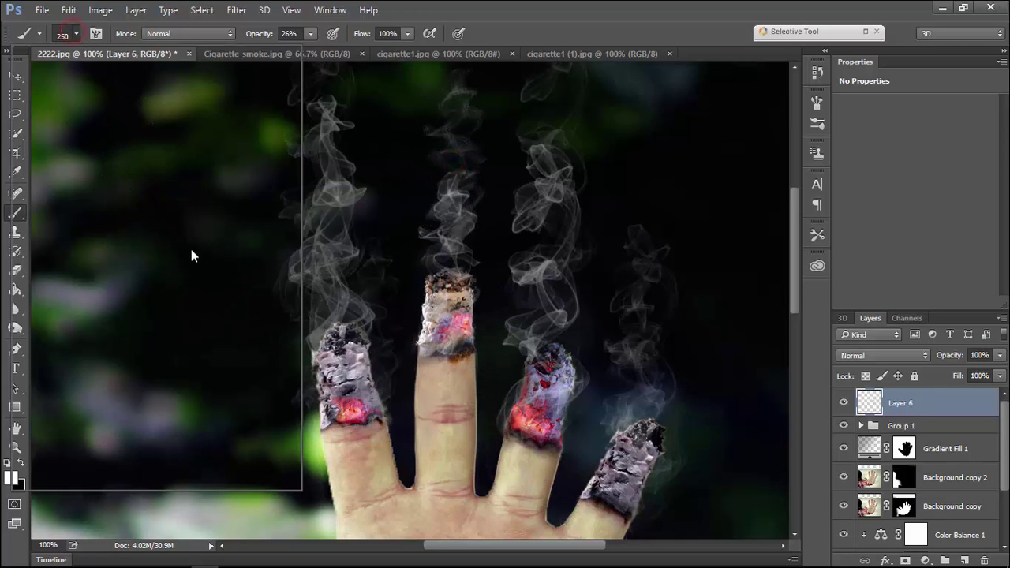
{"action": "left_click", "coordinate": [103, 291]}
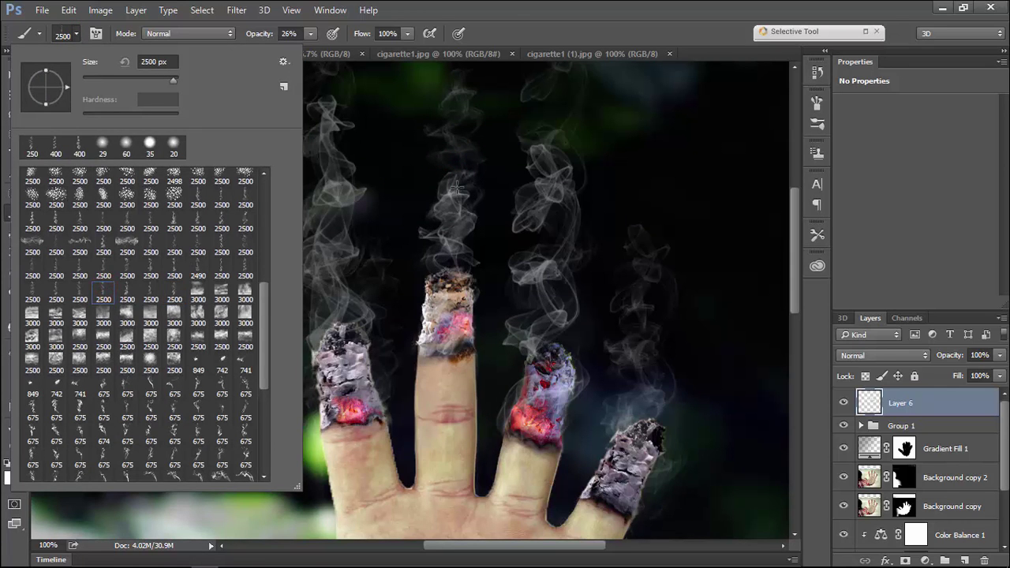
{"action": "left_click", "coordinate": [511, 40]}
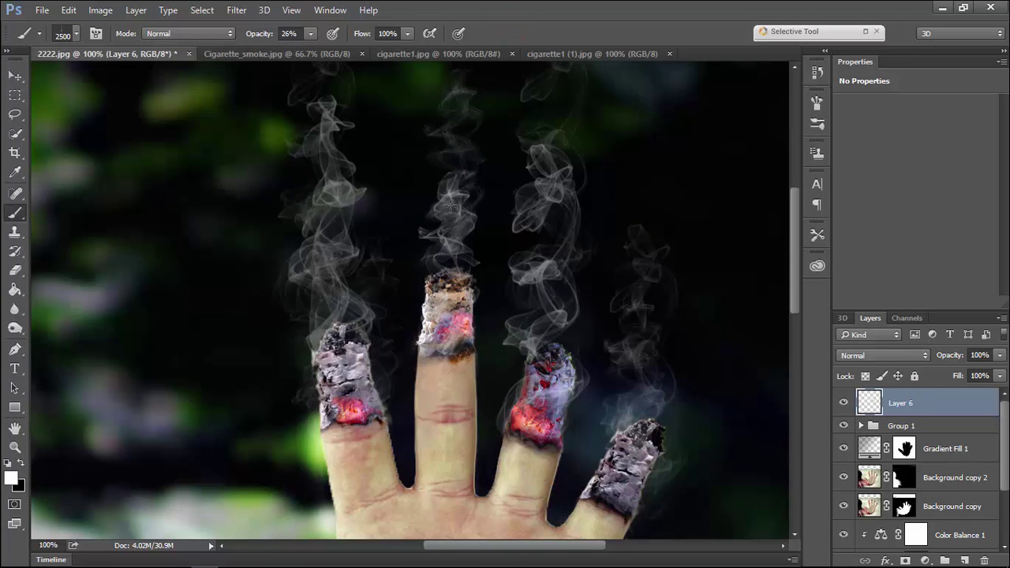
{"action": "key", "text": "bracketleft"}
{"action": "key", "text": "bracketleft"}
{"action": "key", "text": "bracketleft"}
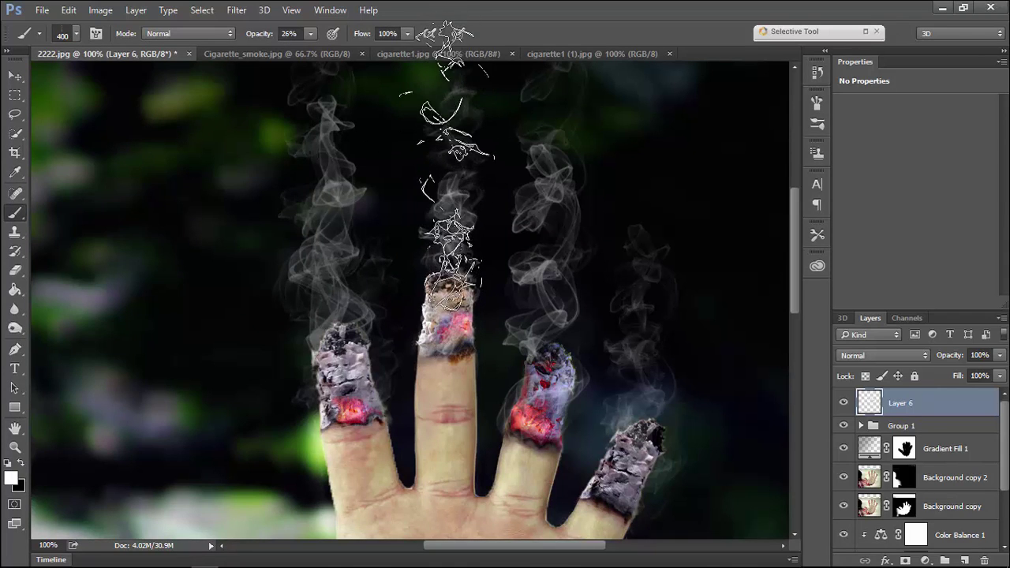
{"action": "left_click", "coordinate": [430, 203]}
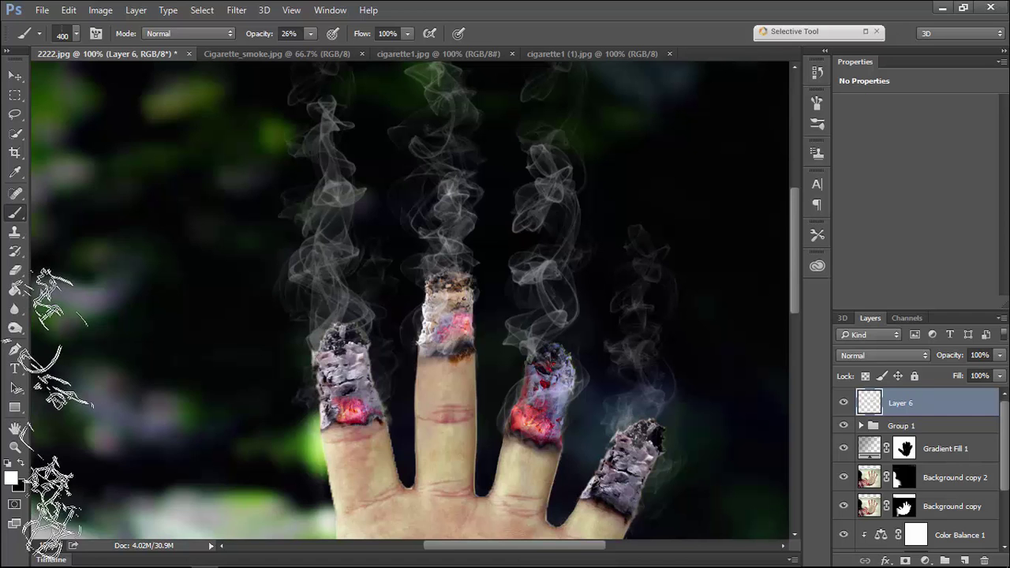
{"action": "left_click", "coordinate": [15, 75]}
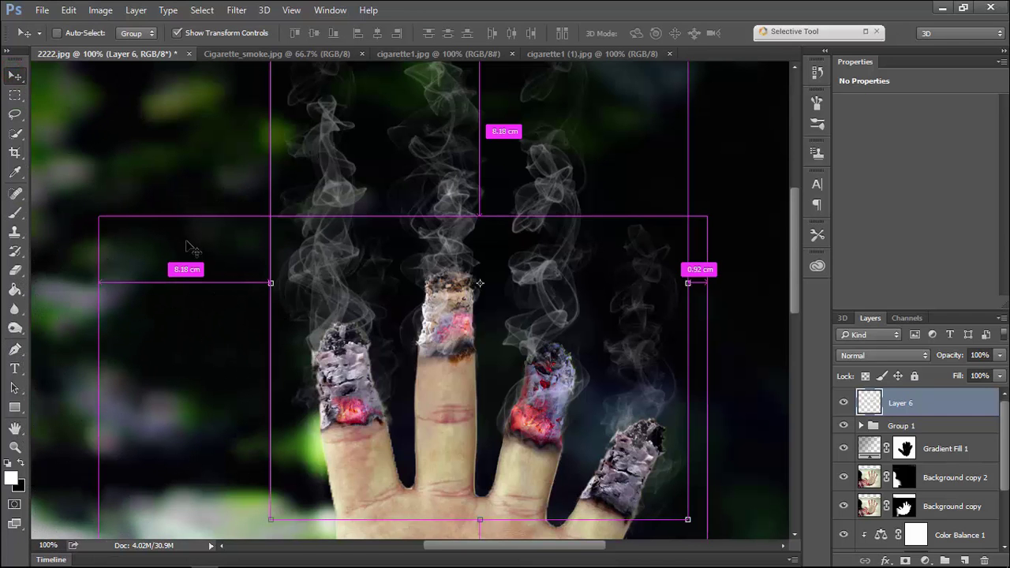
Zoom out and enlarge the smoke layer slightly with a free transform.
{"action": "key", "text": "ctrl+minus"}
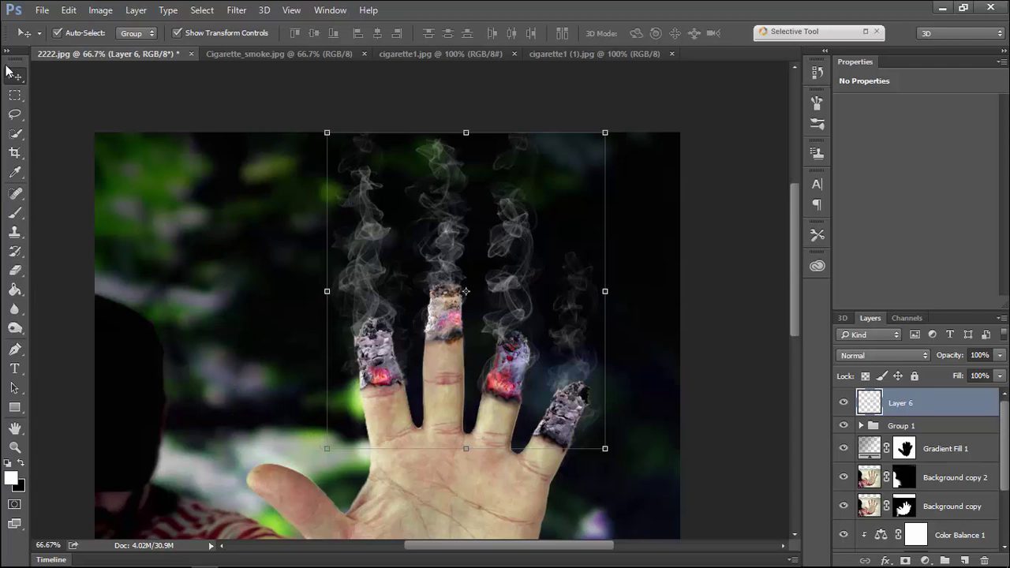
{"action": "left_click_drag", "start_coordinate": [609, 125], "coordinate": [614, 120]}
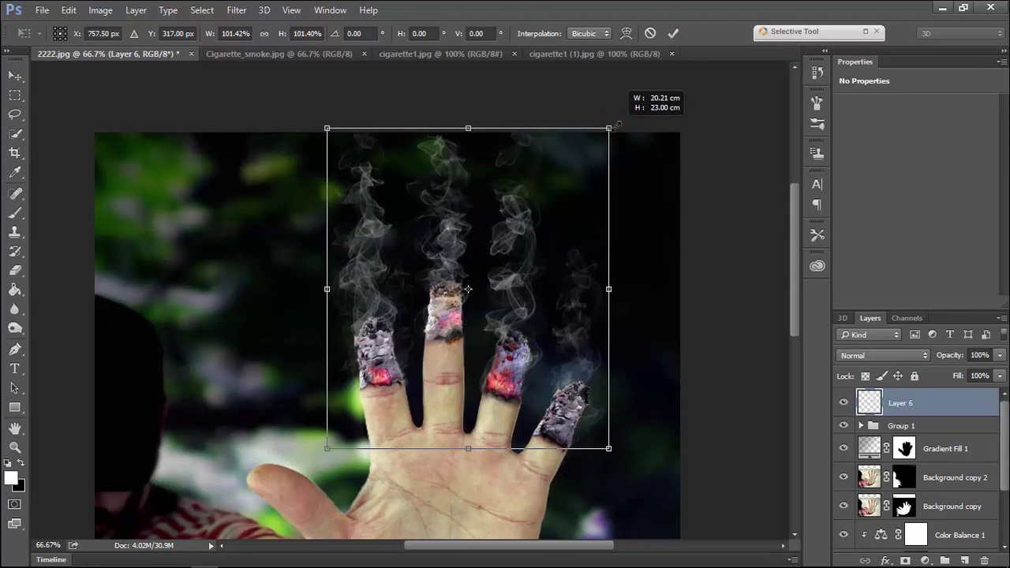
{"action": "double_click", "coordinate": [373, 281]}
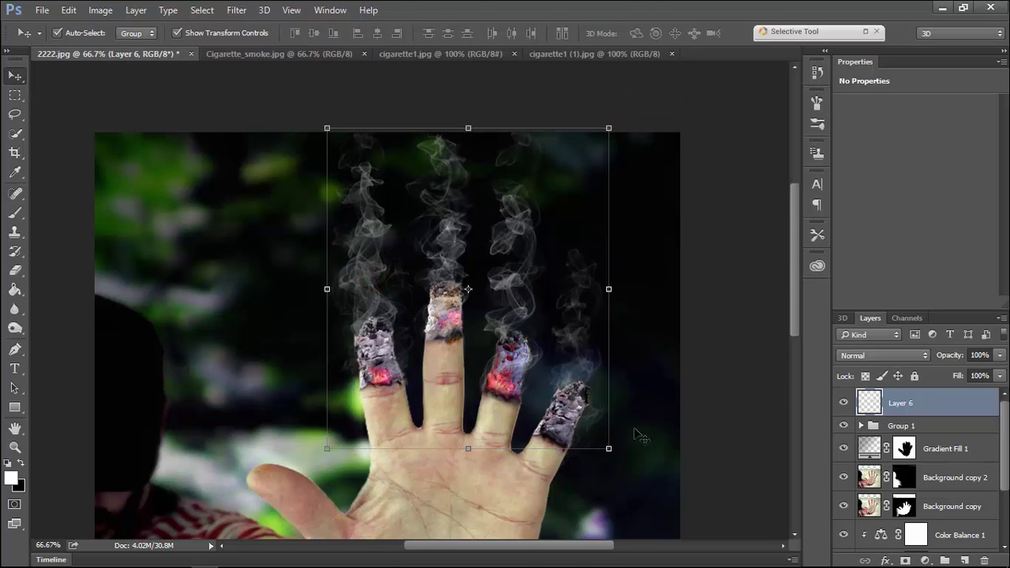
{"action": "left_click", "coordinate": [726, 355]}
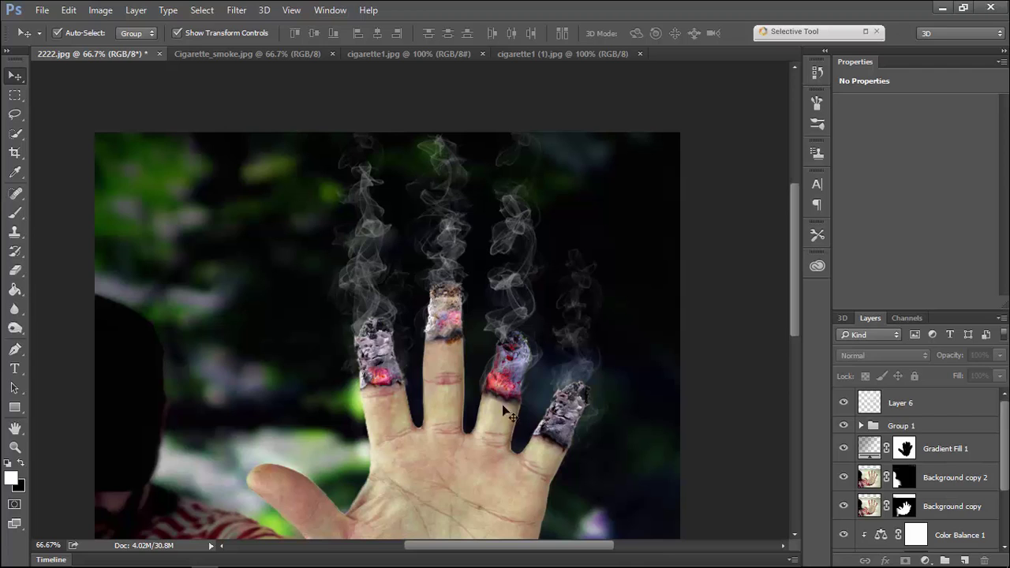
{"action": "left_click", "coordinate": [374, 278]}
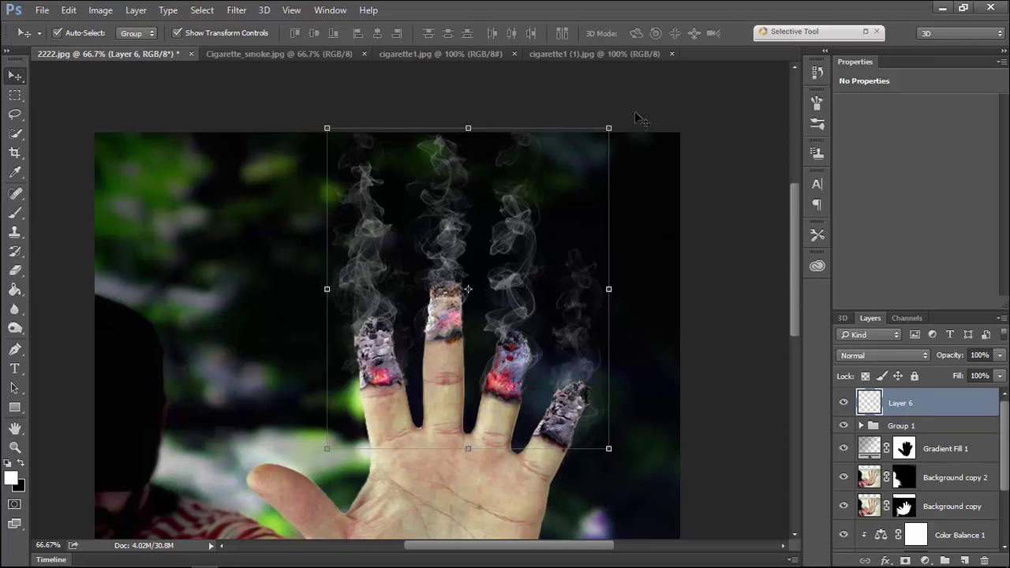
Rotate the smoke slightly clockwise, skew it right and down, and apply the transform.
{"action": "left_click_drag", "start_coordinate": [621, 115], "coordinate": [647, 122]}
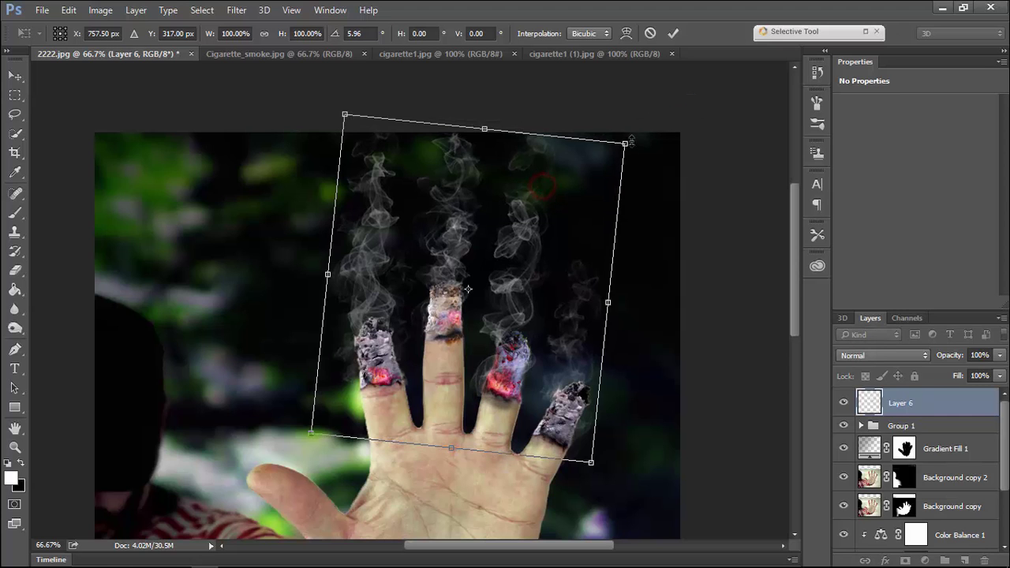
{"action": "right_click", "coordinate": [514, 212]}
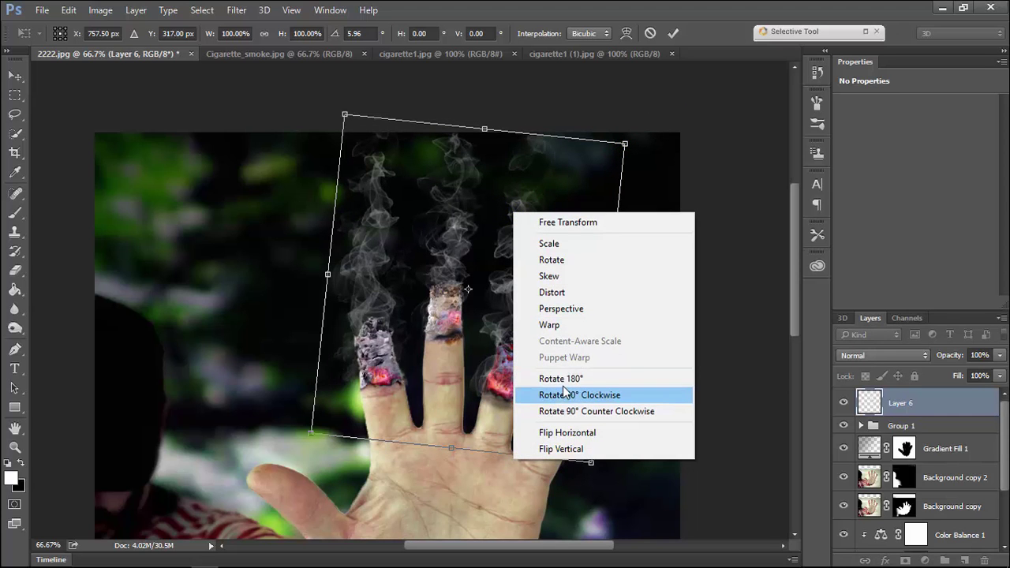
{"action": "left_click", "coordinate": [540, 276]}
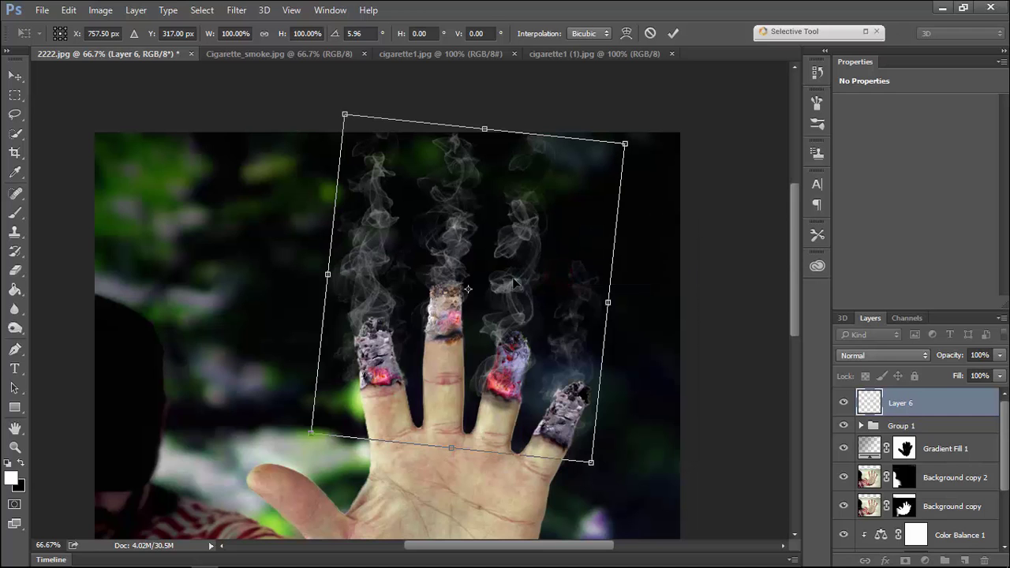
{"action": "left_click_drag", "start_coordinate": [515, 280], "coordinate": [529, 289]}
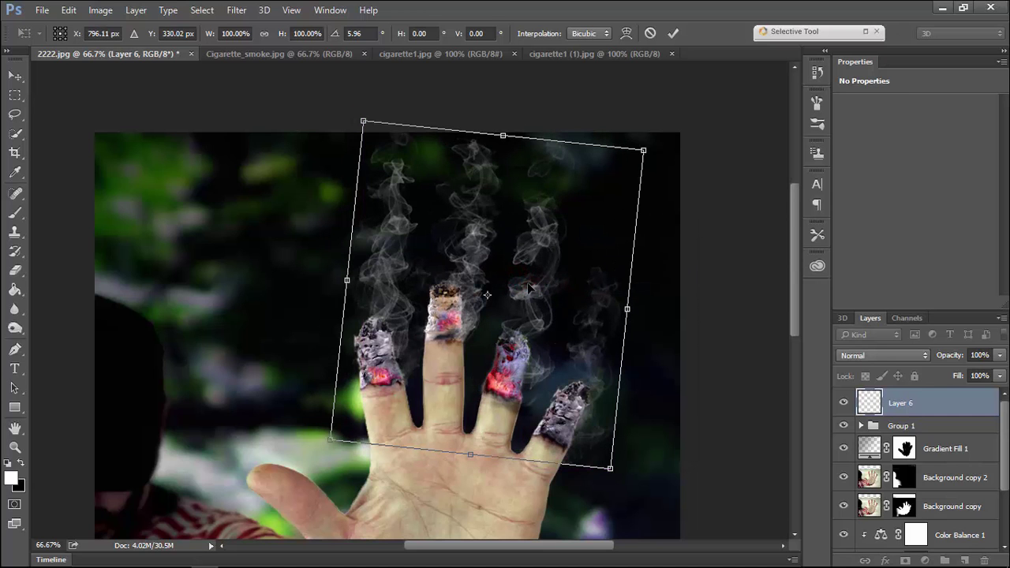
{"action": "key", "text": "Return"}
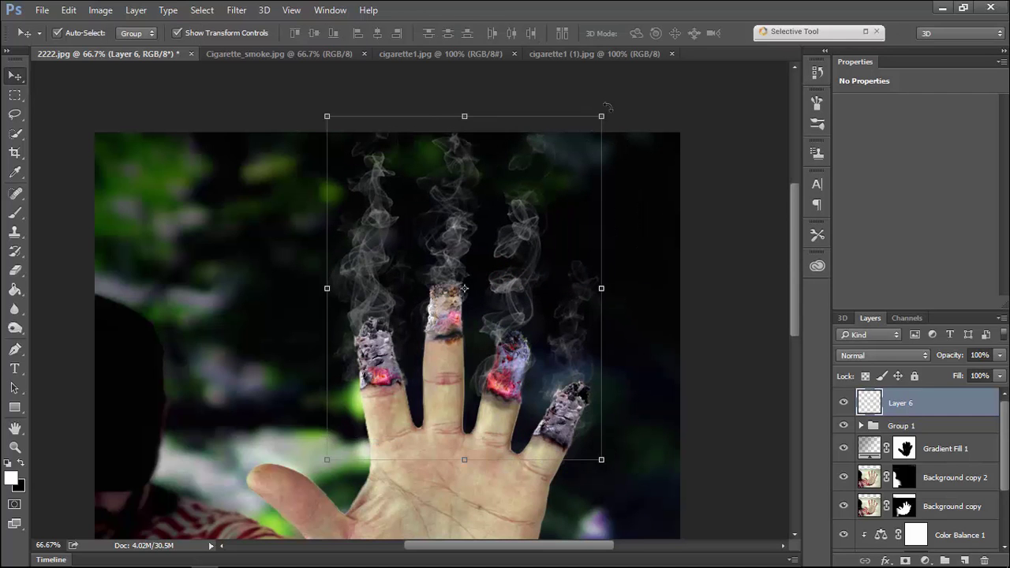
Start a new transform on the smoke layer and bring up its transform options menu.
{"action": "left_click", "coordinate": [605, 110]}
{"action": "right_click", "coordinate": [466, 208]}
{"action": "left_click", "coordinate": [520, 273]}
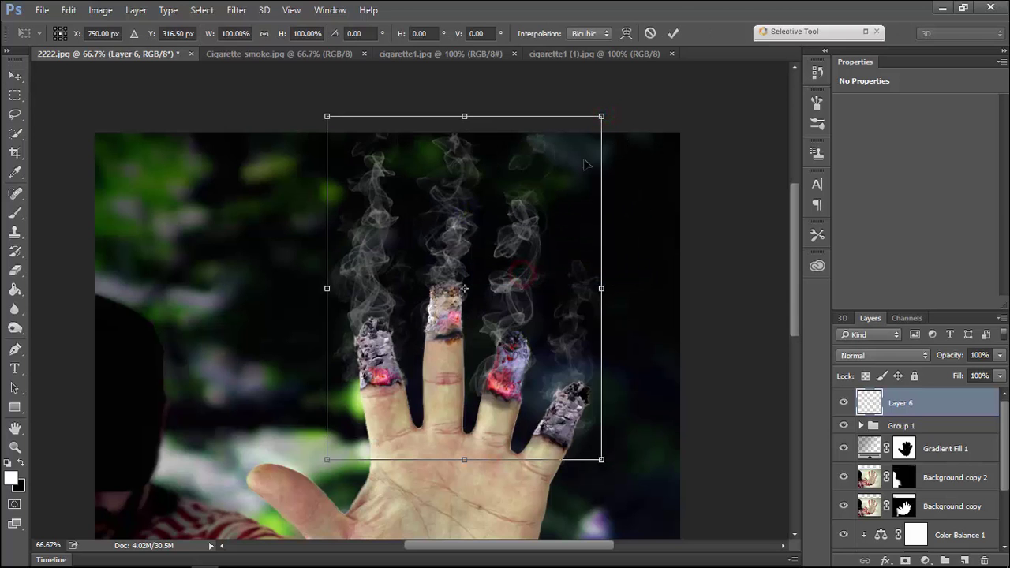
{"action": "right_click", "coordinate": [537, 204]}
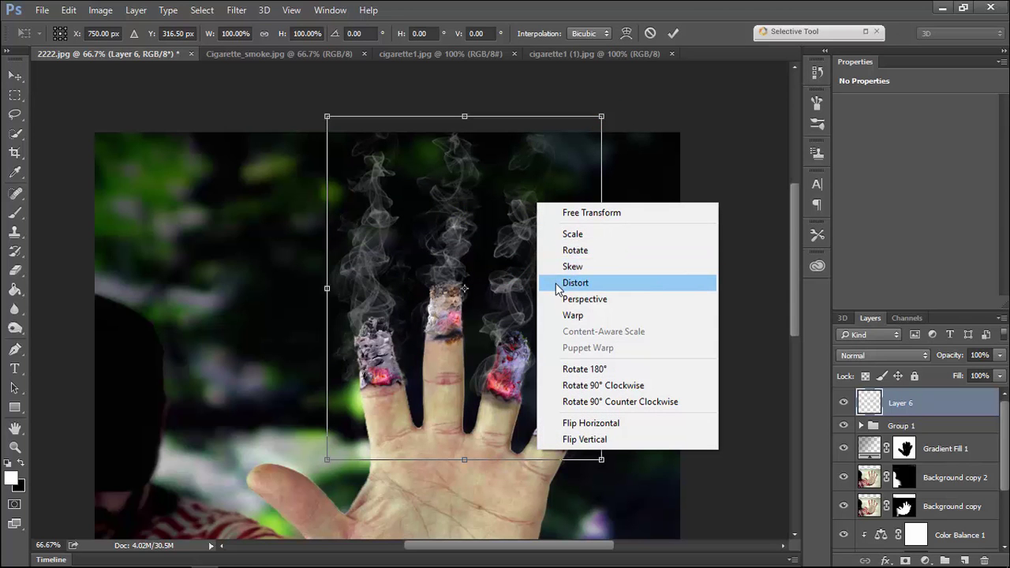
Switch to Warp and bulge the smoke's left and right sides outward, bending the top-left edge.
{"action": "left_click", "coordinate": [557, 315]}
{"action": "left_click_drag", "start_coordinate": [556, 315], "coordinate": [523, 276]}
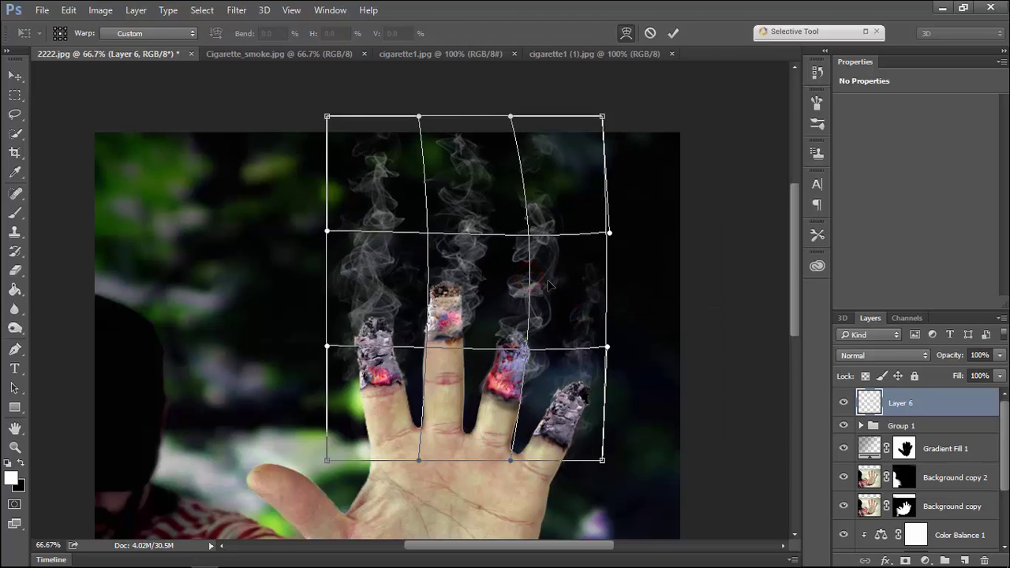
{"action": "left_click_drag", "start_coordinate": [583, 343], "coordinate": [597, 335]}
{"action": "left_click_drag", "start_coordinate": [382, 272], "coordinate": [339, 268]}
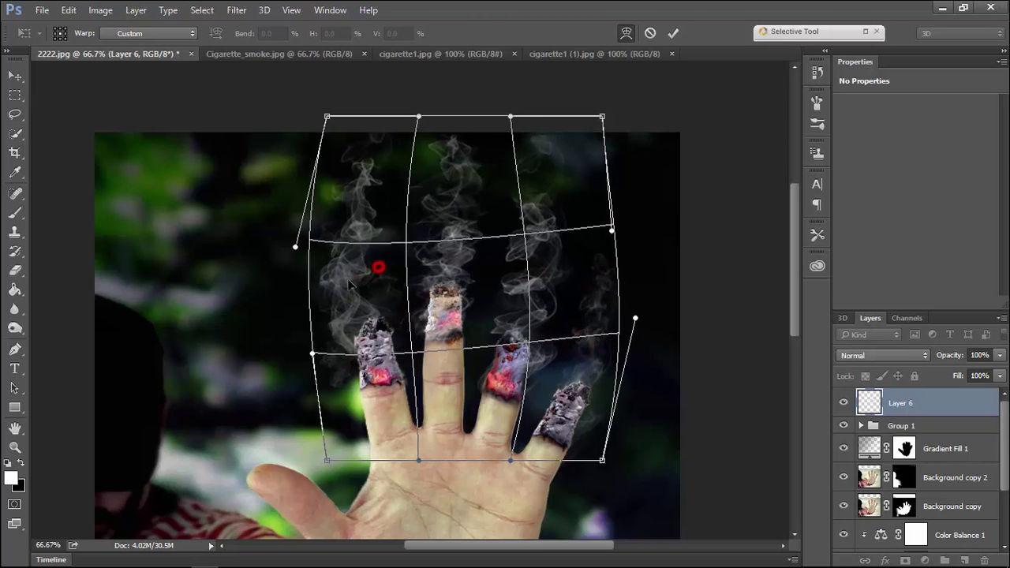
{"action": "mouse_move", "coordinate": [381, 162]}
{"action": "left_mouse_down"}
{"action": "mouse_move", "coordinate": [363, 158]}
{"action": "mouse_move", "coordinate": [371, 169]}
{"action": "left_mouse_up"}
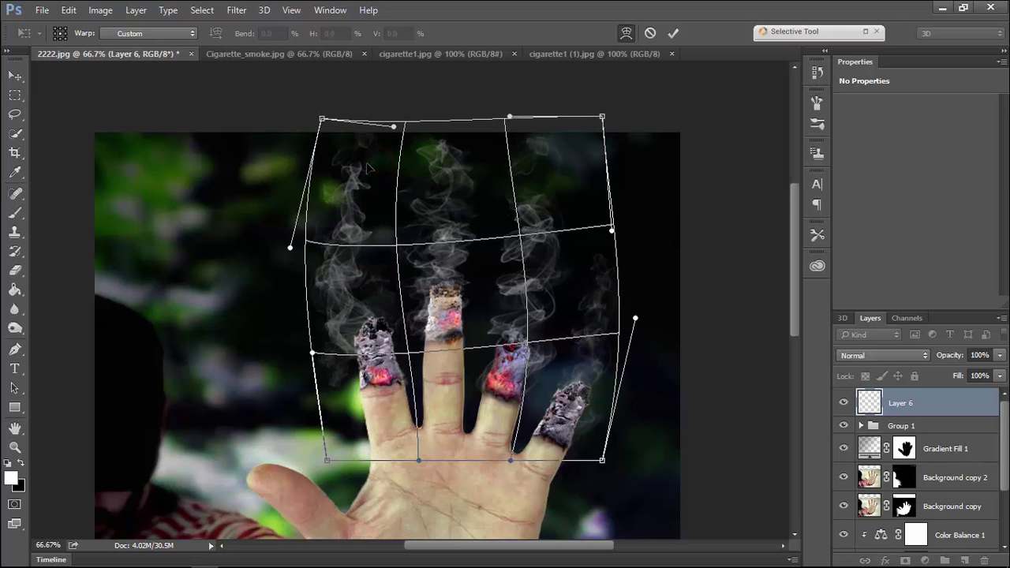
{"action": "left_click_drag", "start_coordinate": [469, 273], "coordinate": [466, 276]}
Stretch the smoke plumes upward, fine-tune both side edges, and commit the warp.
{"action": "left_click_drag", "start_coordinate": [439, 157], "coordinate": [439, 69]}
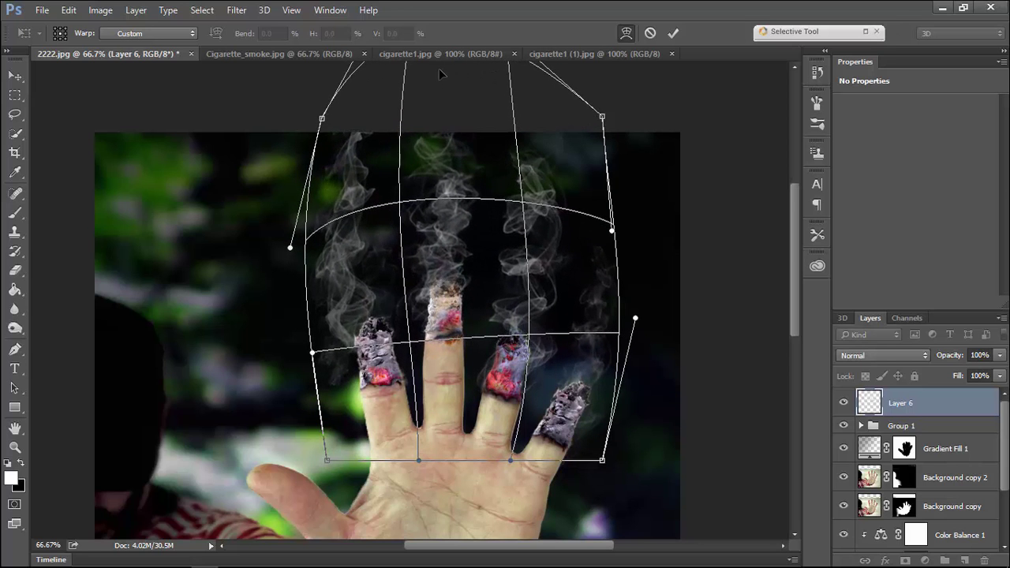
{"action": "left_click_drag", "start_coordinate": [331, 270], "coordinate": [310, 276]}
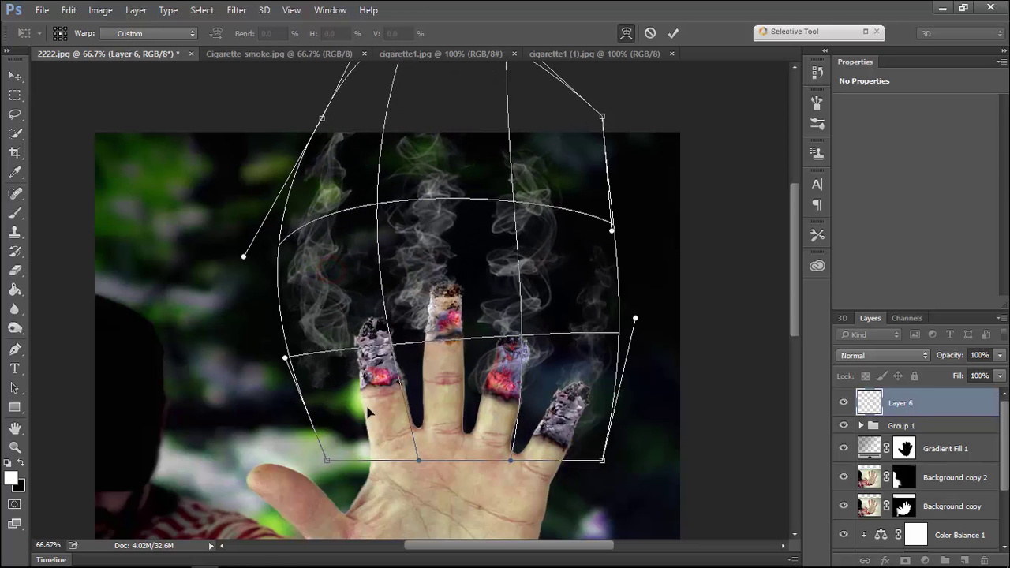
{"action": "left_click_drag", "start_coordinate": [454, 300], "coordinate": [488, 293]}
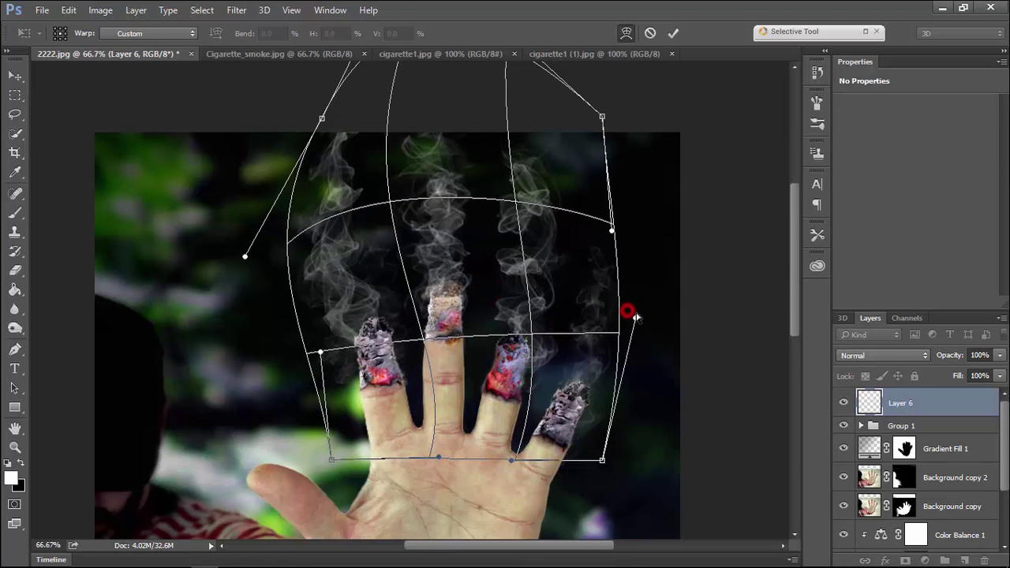
{"action": "left_click_drag", "start_coordinate": [635, 318], "coordinate": [663, 318]}
{"action": "left_click_drag", "start_coordinate": [603, 302], "coordinate": [562, 417]}
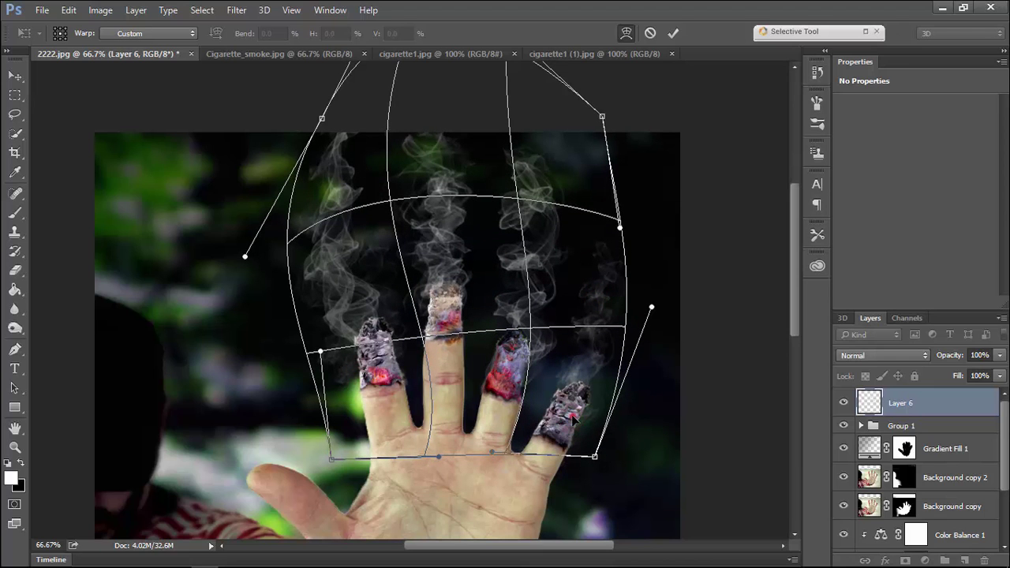
{"action": "left_click", "coordinate": [436, 247]}
{"action": "key", "text": "Return"}
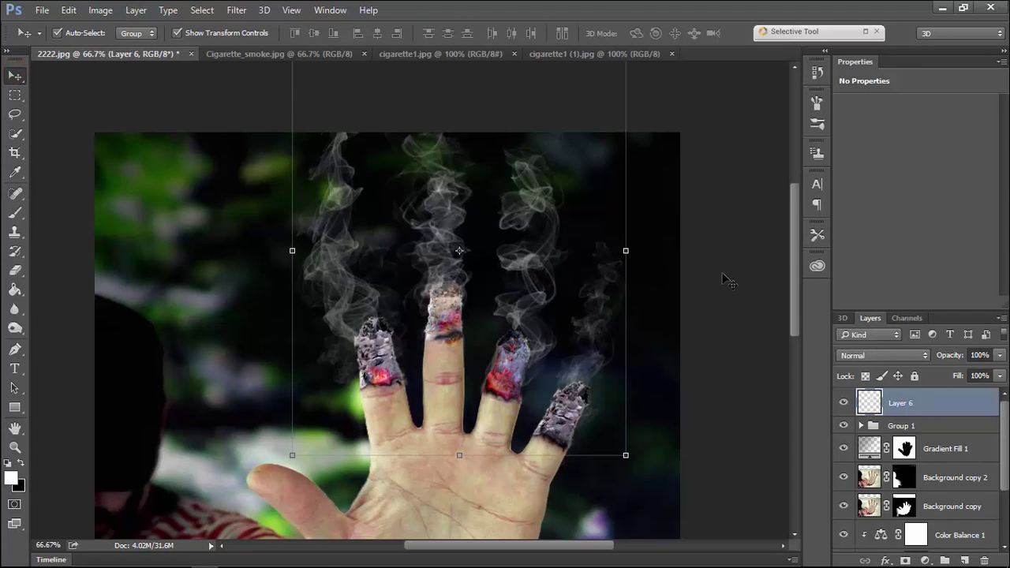
Flatten the image into one Background layer, discarding hidden layers.
{"action": "right_click", "coordinate": [919, 407]}
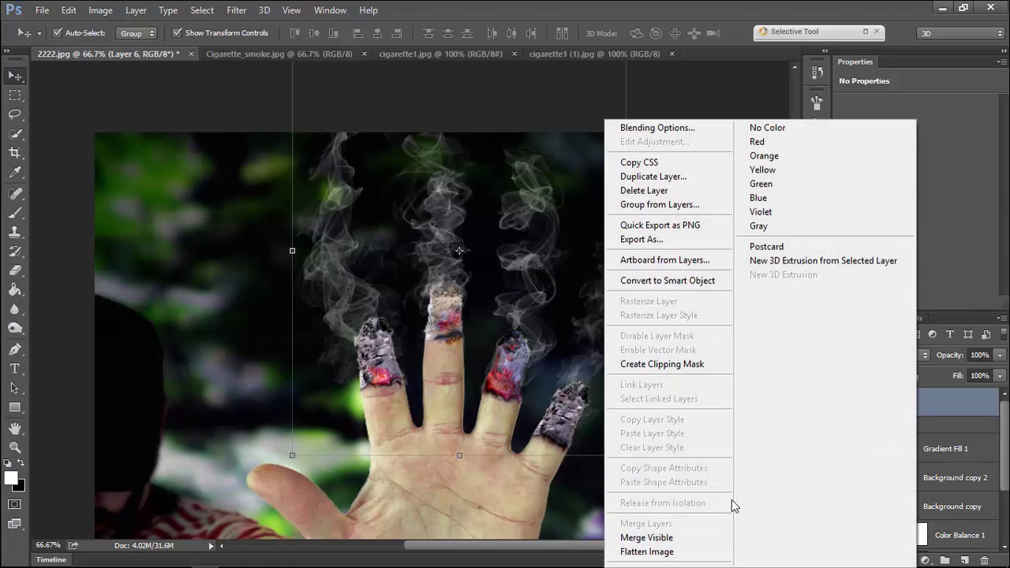
{"action": "left_click", "coordinate": [685, 548]}
{"action": "left_click", "coordinate": [477, 228]}
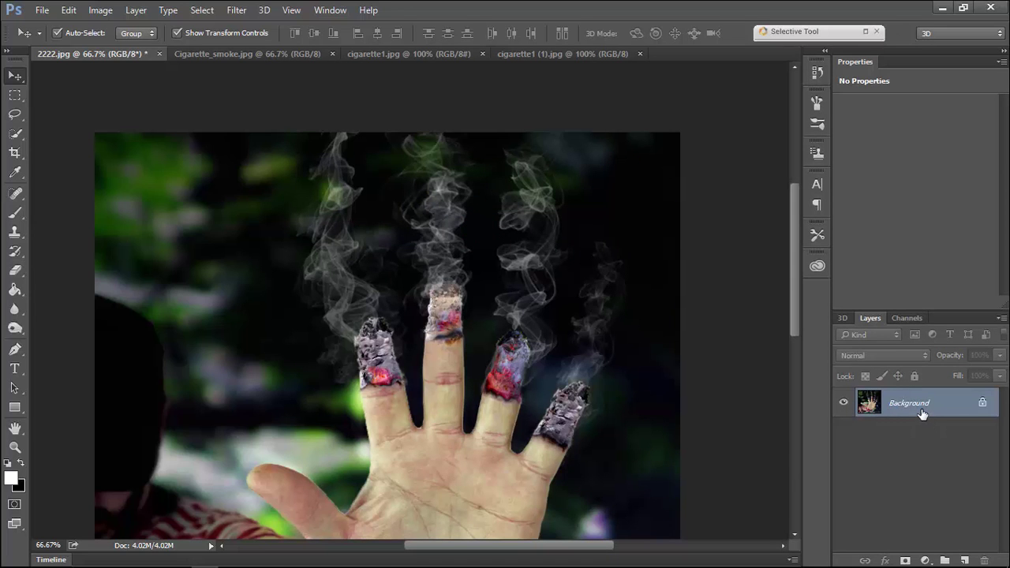
Fit the image in view and launch Nik Collection's Color Efex Pro 4 filter.
{"action": "key", "text": "ctrl+minus"}
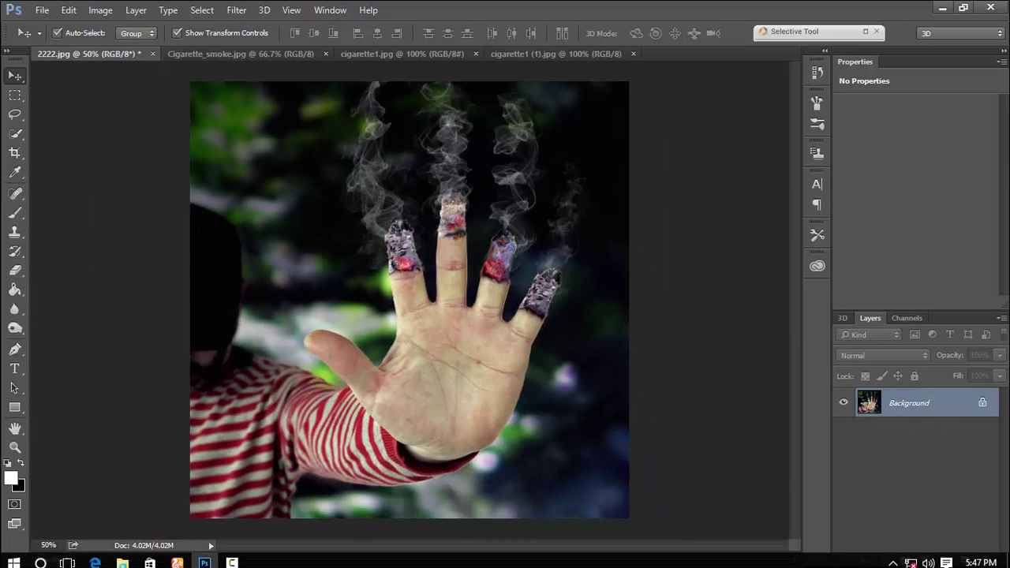
{"action": "left_click", "coordinate": [237, 11]}
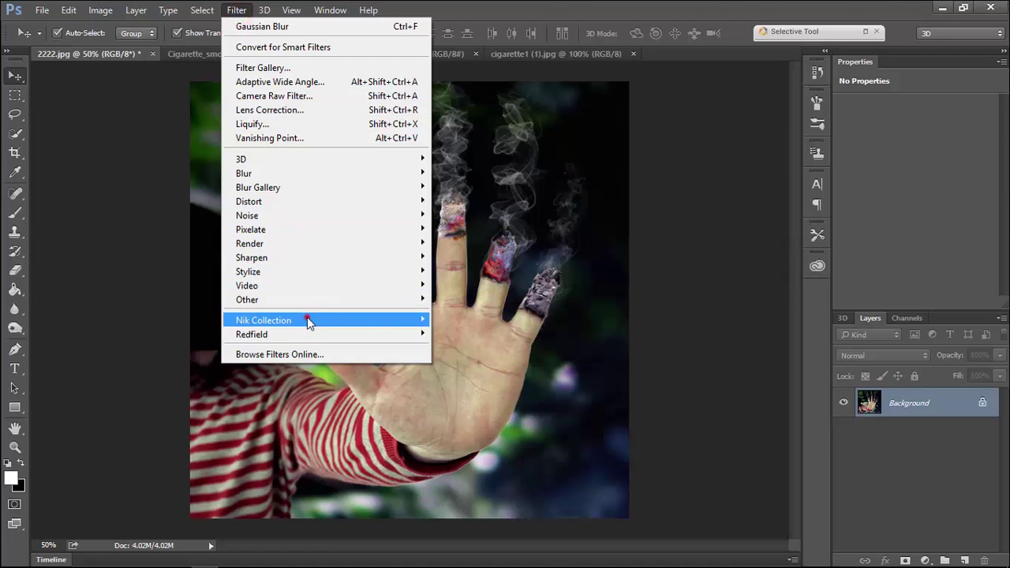
{"action": "left_click", "coordinate": [470, 337]}
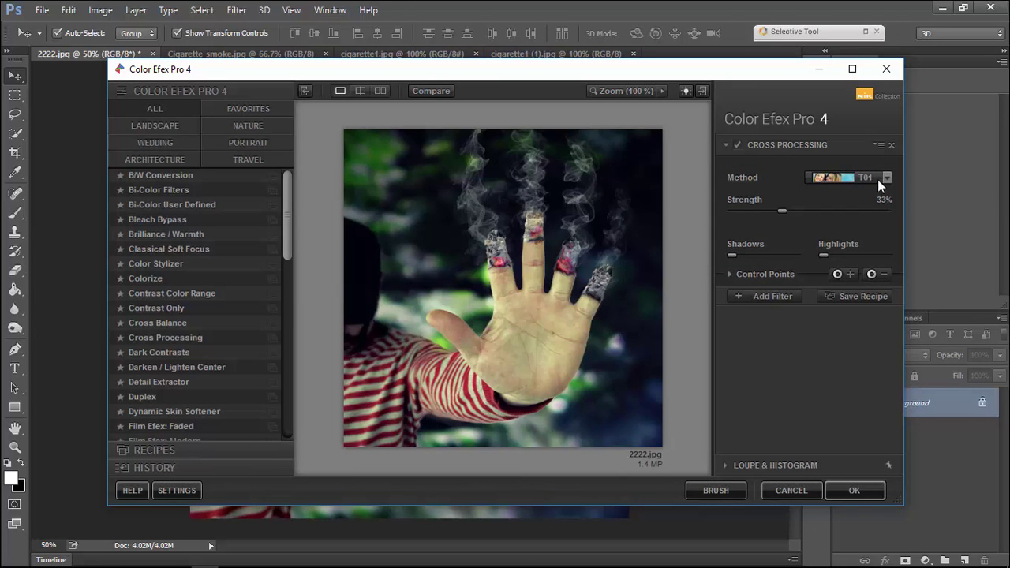
Set Cross Processing to method Y06 with 40% strength.
{"action": "left_click", "coordinate": [879, 177]}
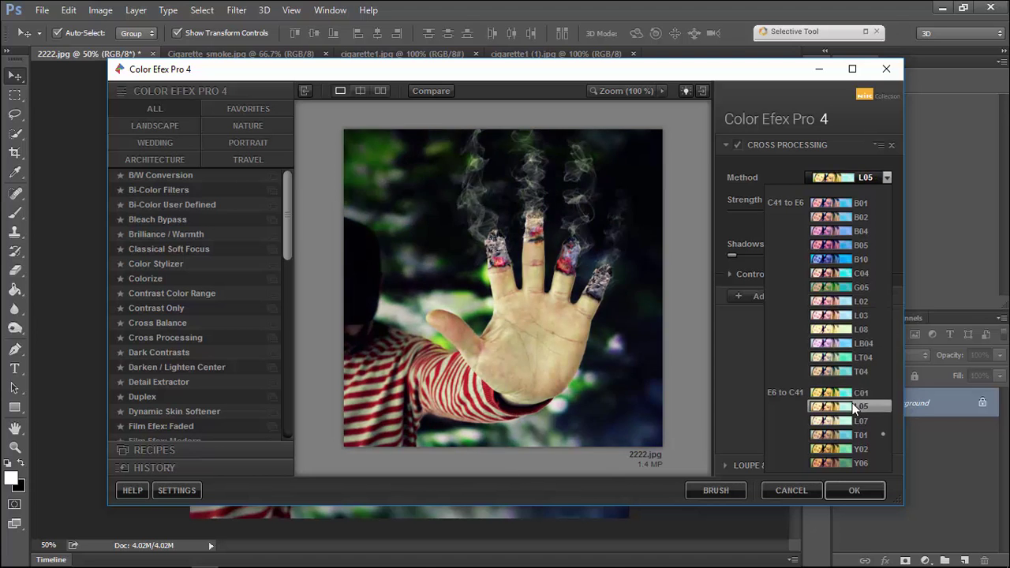
{"action": "left_click", "coordinate": [840, 463]}
{"action": "left_click_drag", "start_coordinate": [784, 214], "coordinate": [795, 216]}
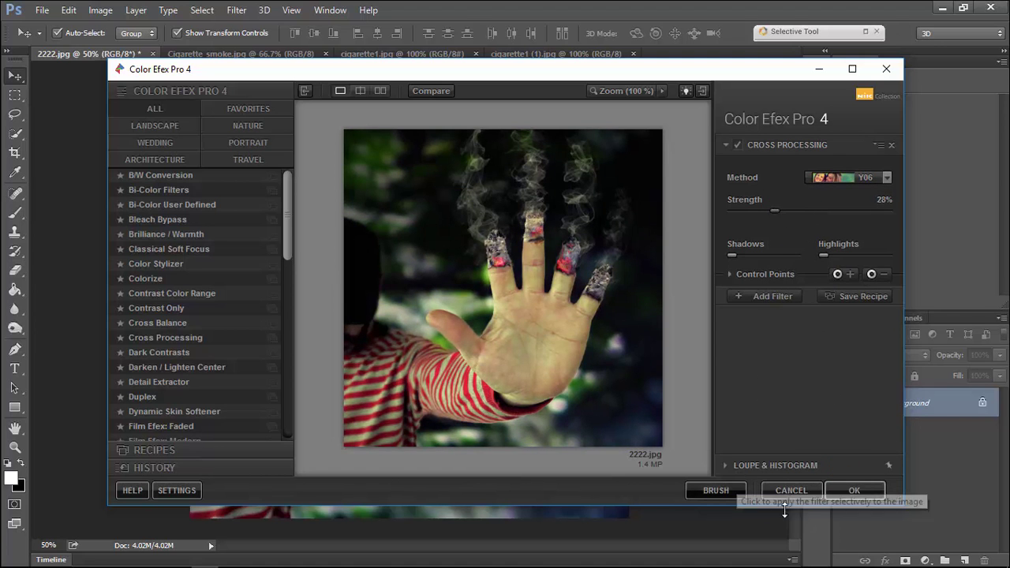
Add a Dark Contrasts filter with minimal detail extraction and lowered brightness, then apply the stack.
{"action": "left_click", "coordinate": [754, 296]}
{"action": "left_click", "coordinate": [158, 309]}
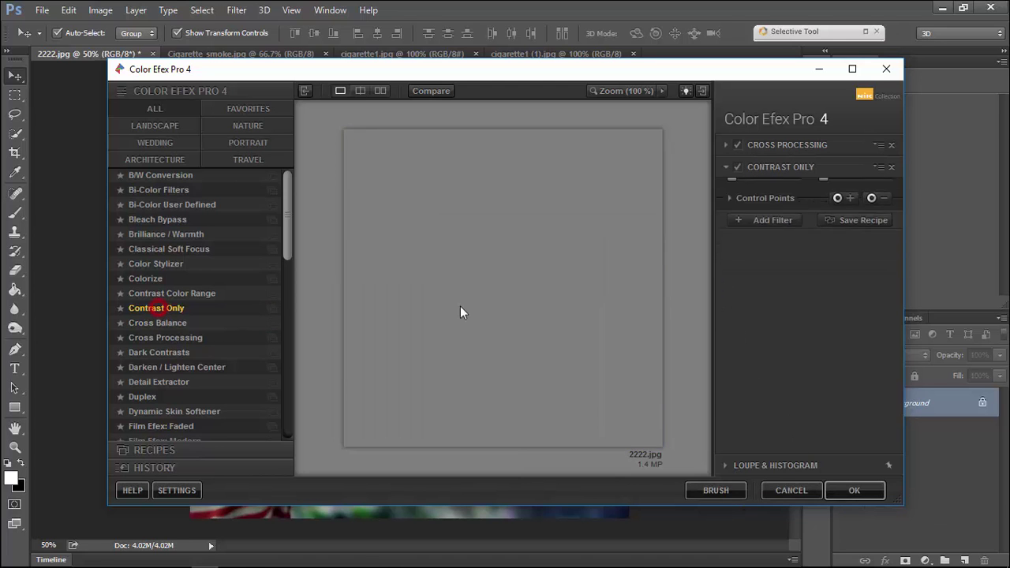
{"action": "mouse_move", "coordinate": [807, 204]}
{"action": "left_mouse_down"}
{"action": "mouse_move", "coordinate": [826, 202]}
{"action": "mouse_move", "coordinate": [810, 204]}
{"action": "left_mouse_up"}
{"action": "left_click", "coordinate": [810, 229]}
{"action": "left_click", "coordinate": [734, 166]}
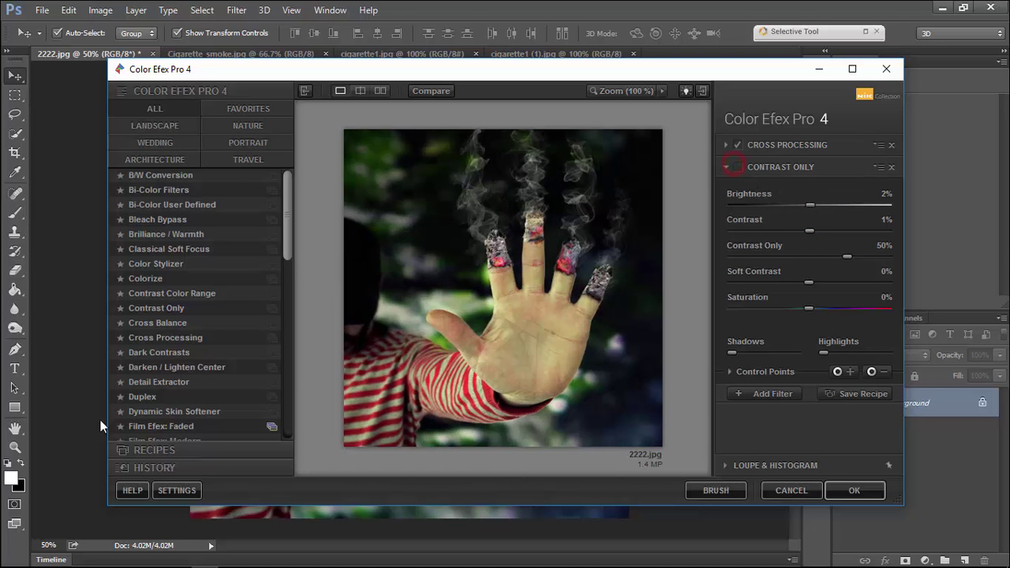
{"action": "left_click", "coordinate": [165, 352]}
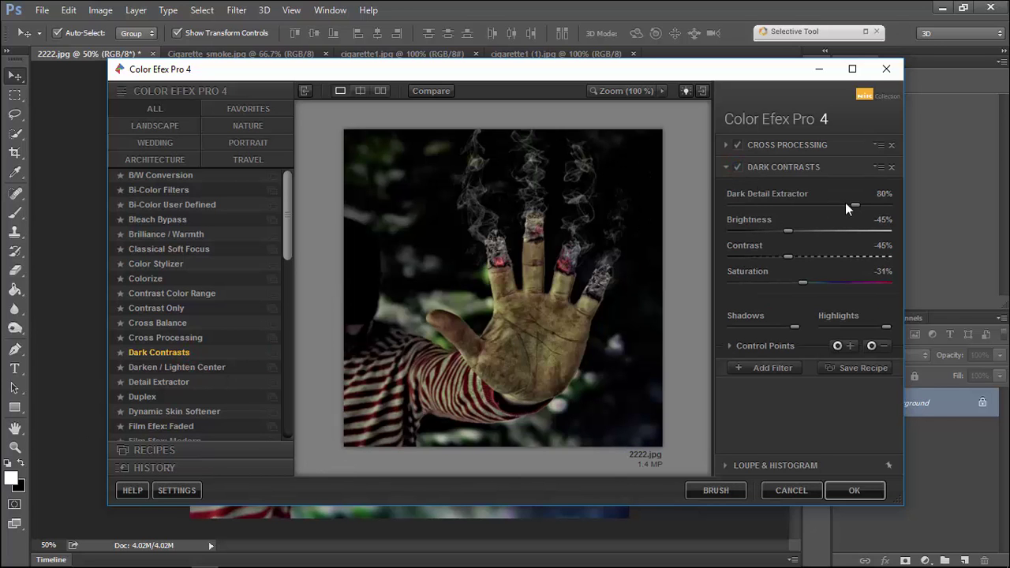
{"action": "left_click_drag", "start_coordinate": [853, 204], "coordinate": [733, 207]}
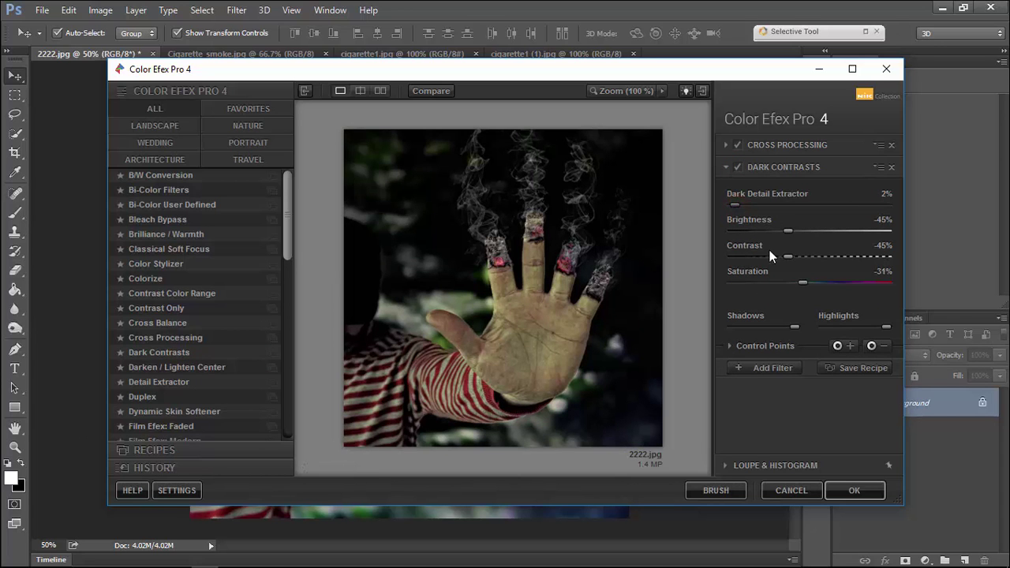
{"action": "mouse_move", "coordinate": [788, 230]}
{"action": "left_mouse_down"}
{"action": "mouse_move", "coordinate": [767, 230]}
{"action": "mouse_move", "coordinate": [806, 229]}
{"action": "left_mouse_up"}
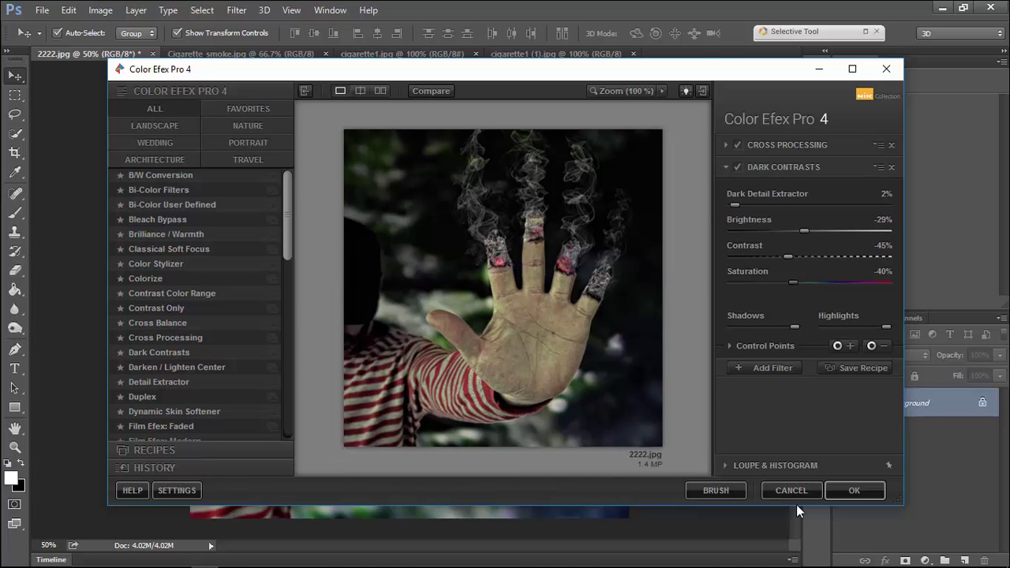
{"action": "left_click", "coordinate": [852, 491]}
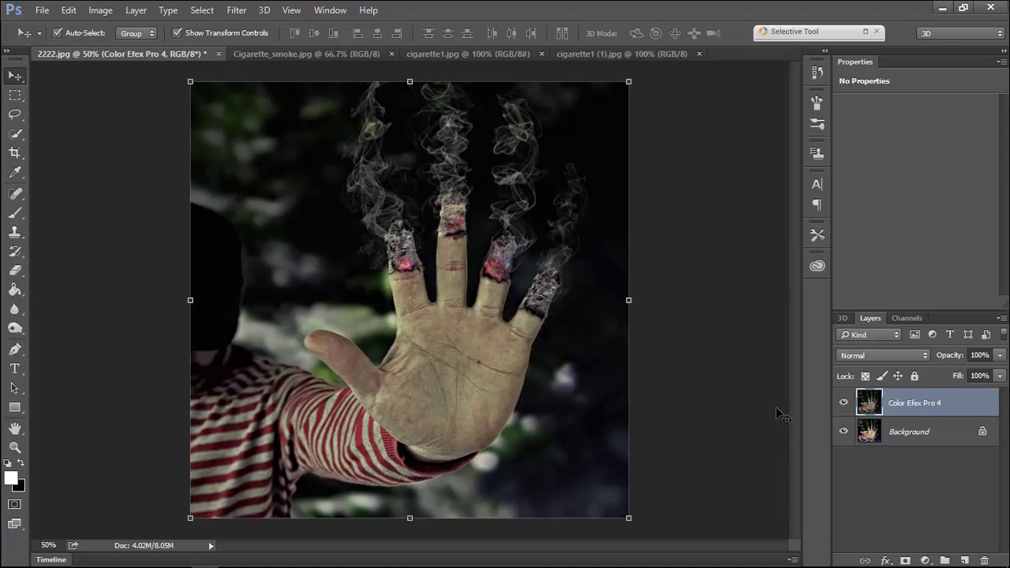
Burn the right edges of the middle finger, ring finger and palm to darken them.
{"action": "key", "text": "ctrl+plus"}
{"action": "key", "text": "ctrl+plus"}
{"action": "key", "text": "ctrl+plus"}
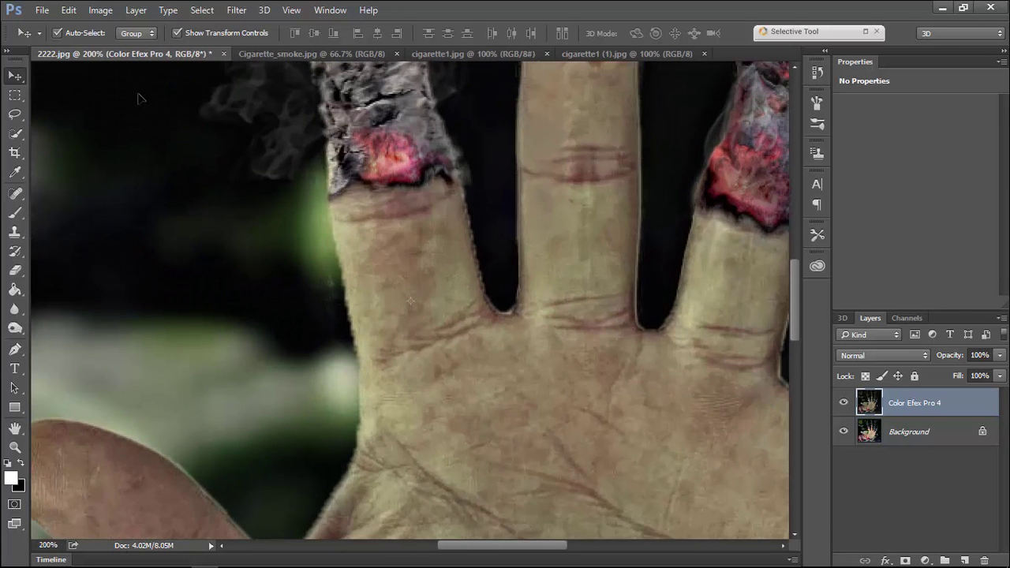
{"action": "left_click", "coordinate": [14, 328]}
{"action": "left_click_drag", "start_coordinate": [442, 177], "coordinate": [479, 308]}
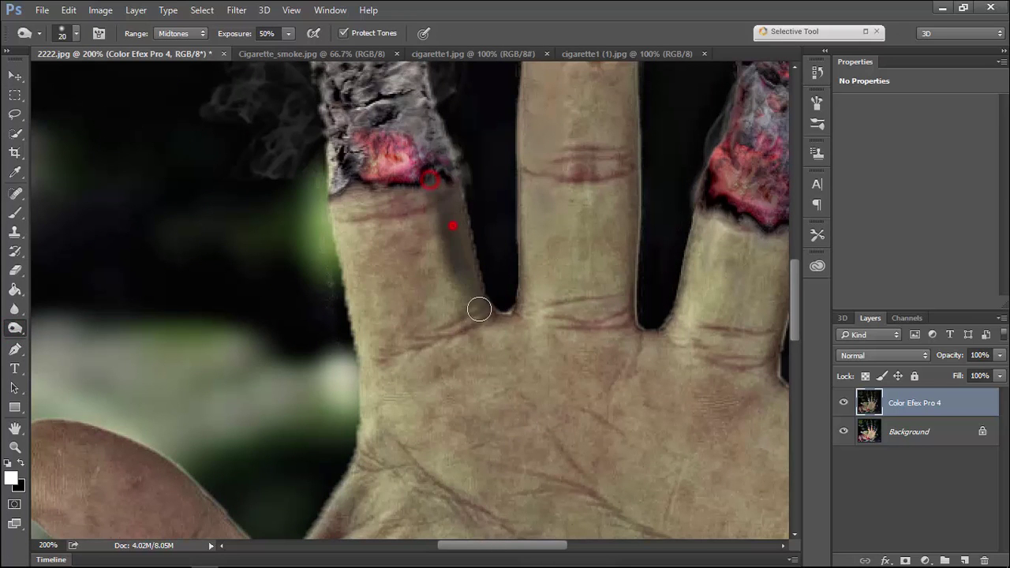
{"action": "key", "text": "ctrl+z"}
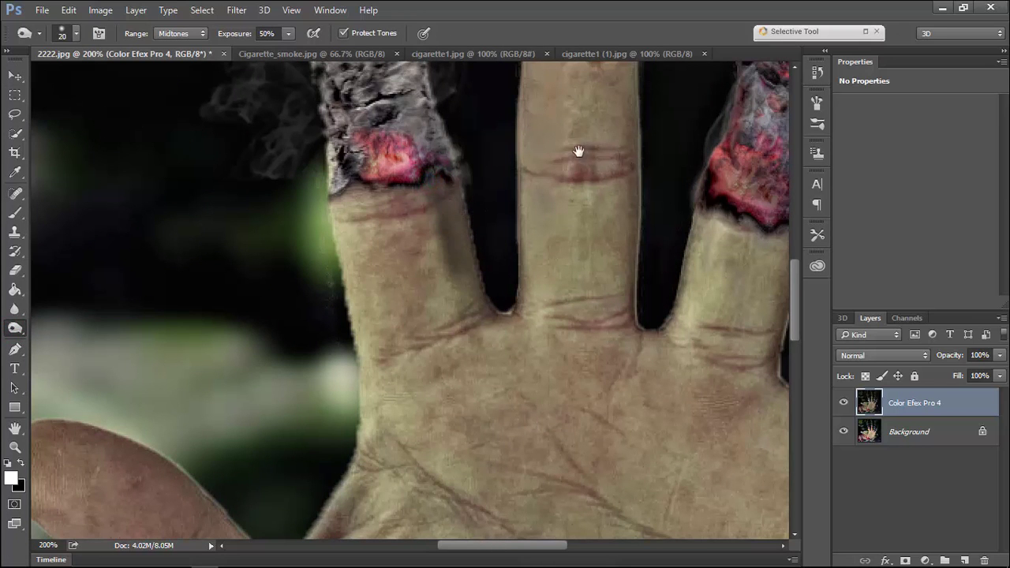
{"action": "left_click_drag", "start_coordinate": [579, 151], "coordinate": [482, 291]}
{"action": "mouse_move", "coordinate": [532, 181]}
{"action": "left_mouse_down"}
{"action": "mouse_move", "coordinate": [526, 462]}
{"action": "mouse_move", "coordinate": [519, 185]}
{"action": "left_mouse_up"}
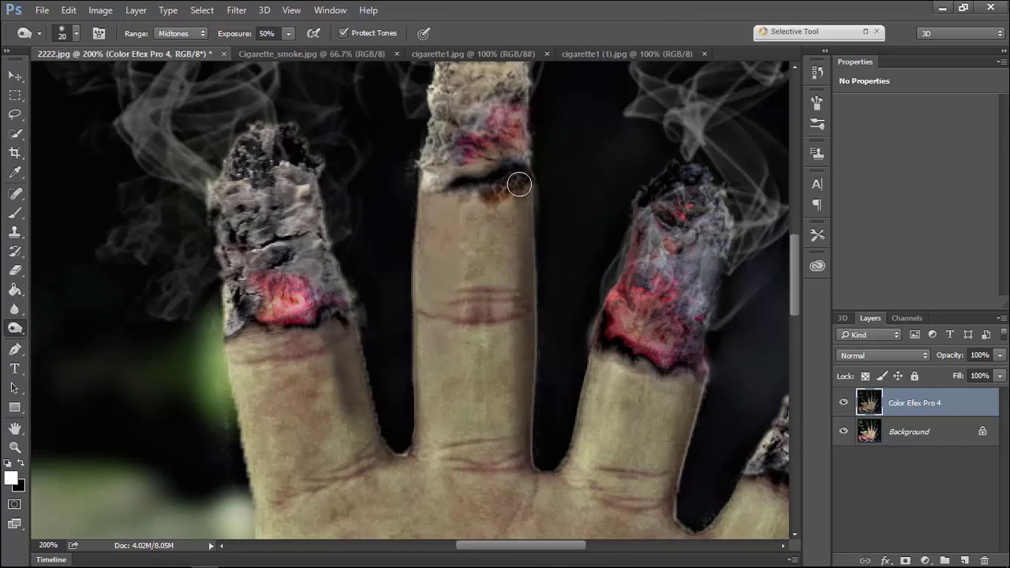
{"action": "left_click_drag", "start_coordinate": [700, 388], "coordinate": [673, 505]}
{"action": "left_click_drag", "start_coordinate": [646, 399], "coordinate": [484, 269]}
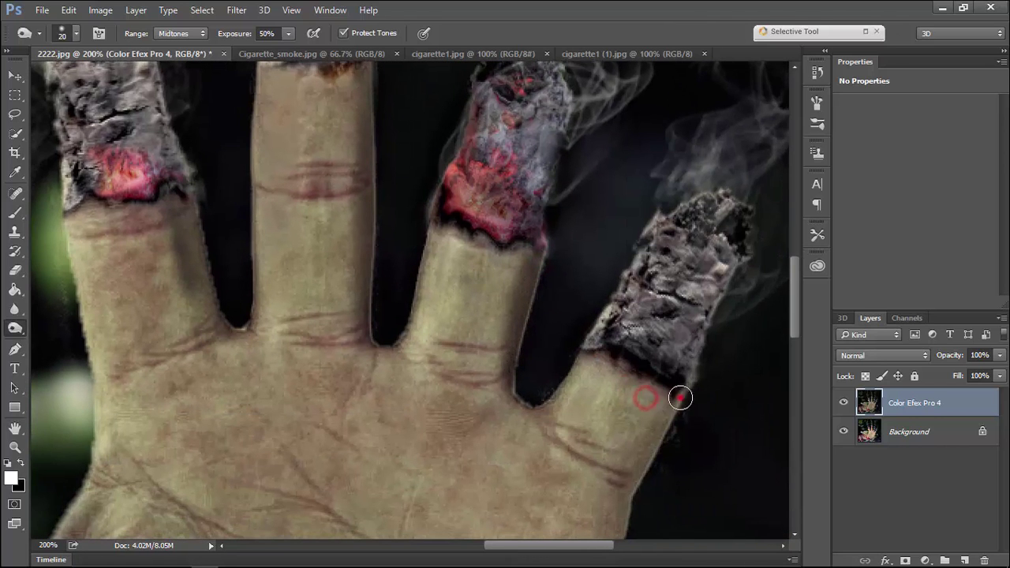
{"action": "left_click_drag", "start_coordinate": [682, 397], "coordinate": [547, 247]}
{"action": "left_click_drag", "start_coordinate": [530, 333], "coordinate": [495, 482]}
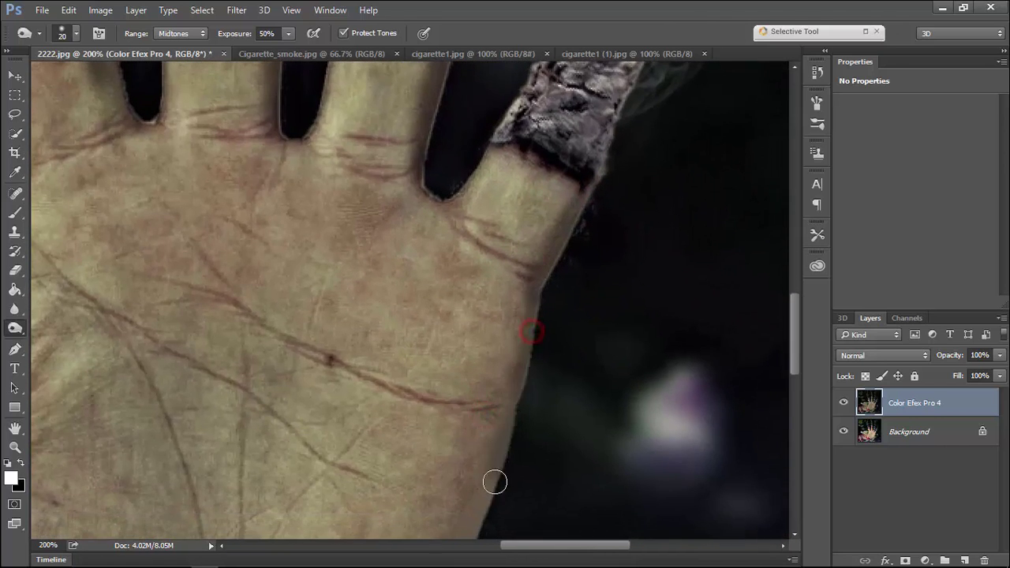
{"action": "left_click_drag", "start_coordinate": [423, 439], "coordinate": [478, 277]}
{"action": "mouse_move", "coordinate": [559, 242]}
{"action": "left_mouse_down"}
{"action": "mouse_move", "coordinate": [522, 393]}
{"action": "mouse_move", "coordinate": [406, 532]}
{"action": "mouse_move", "coordinate": [547, 313]}
{"action": "mouse_move", "coordinate": [580, 170]}
{"action": "left_mouse_up"}
{"action": "left_click_drag", "start_coordinate": [361, 472], "coordinate": [548, 331]}
{"action": "mouse_move", "coordinate": [335, 113]}
{"action": "left_mouse_down"}
{"action": "mouse_move", "coordinate": [336, 393]}
{"action": "mouse_move", "coordinate": [352, 467]}
{"action": "left_mouse_up"}
Switch to the Dodge tool at 30 px and brighten the edges of the left, middle and right fingers.
{"action": "right_click", "coordinate": [15, 327]}
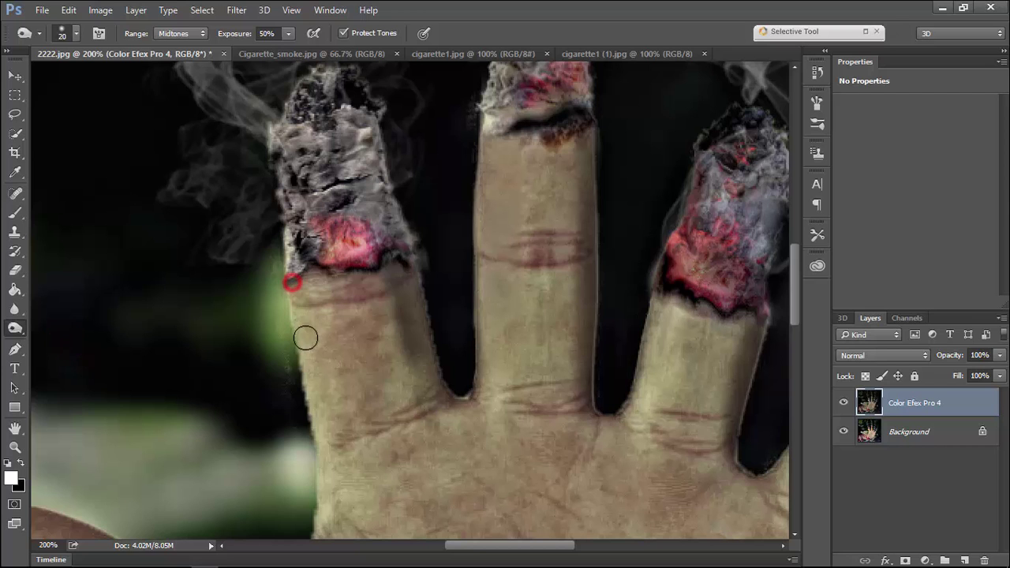
{"action": "right_click", "coordinate": [15, 329]}
{"action": "left_click", "coordinate": [84, 326]}
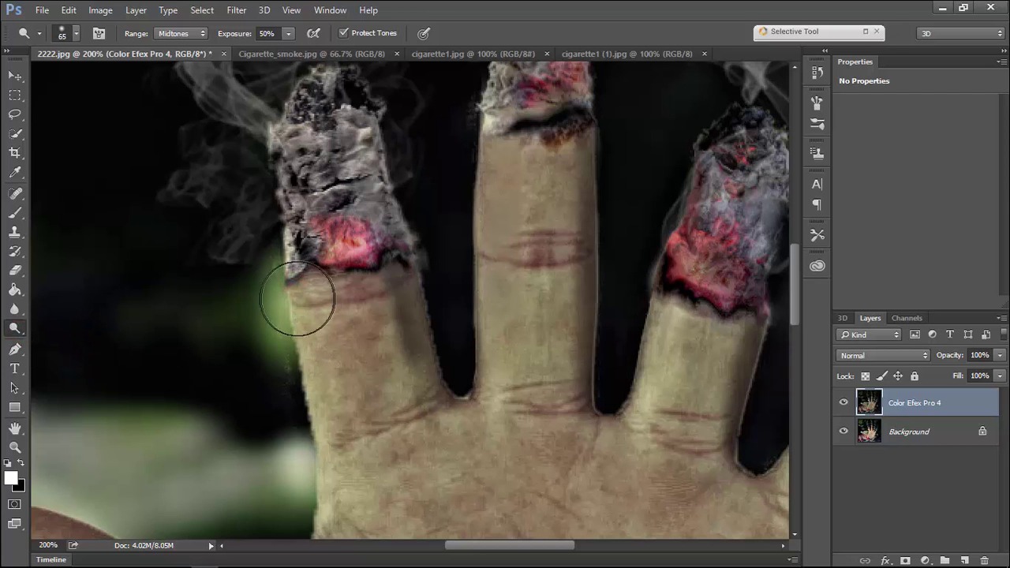
{"action": "right_click", "coordinate": [303, 299]}
{"action": "left_click_drag", "start_coordinate": [407, 154], "coordinate": [396, 154]}
{"action": "left_click", "coordinate": [293, 289]}
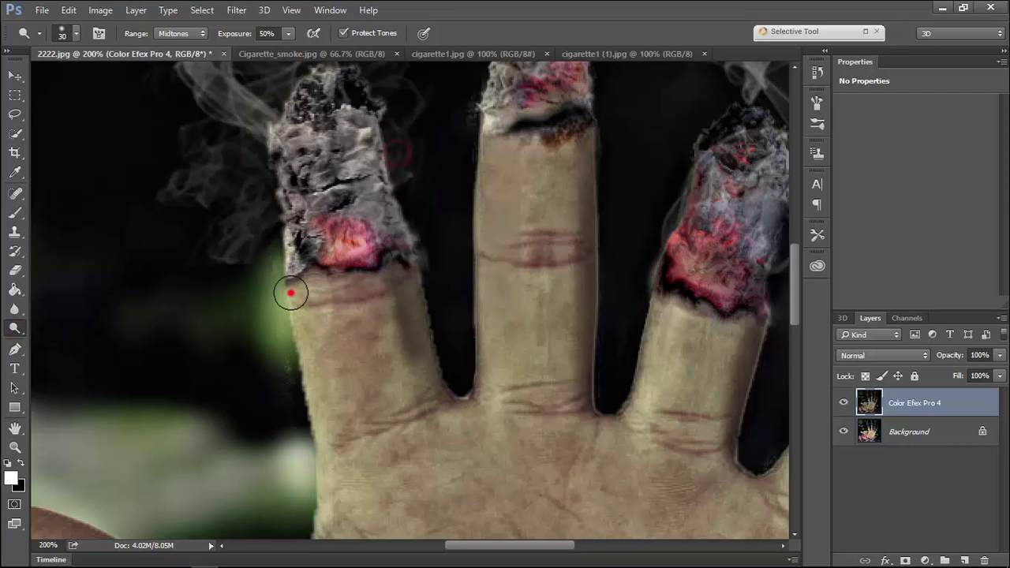
{"action": "mouse_move", "coordinate": [294, 287]}
{"action": "left_mouse_down"}
{"action": "mouse_move", "coordinate": [289, 350]}
{"action": "mouse_move", "coordinate": [305, 338]}
{"action": "mouse_move", "coordinate": [320, 446]}
{"action": "left_mouse_up"}
{"action": "left_click_drag", "start_coordinate": [487, 142], "coordinate": [474, 385]}
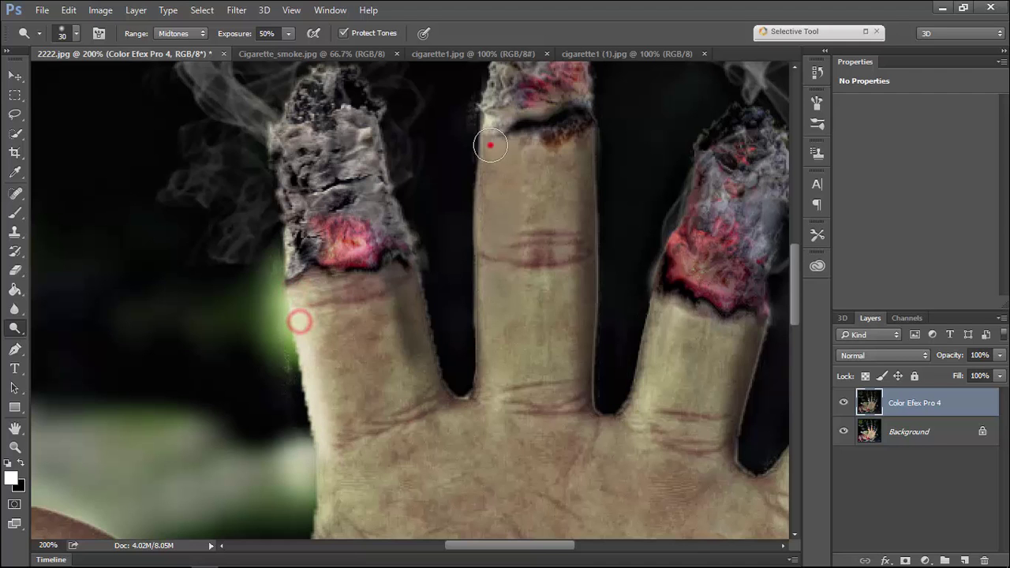
{"action": "left_click_drag", "start_coordinate": [659, 313], "coordinate": [630, 408]}
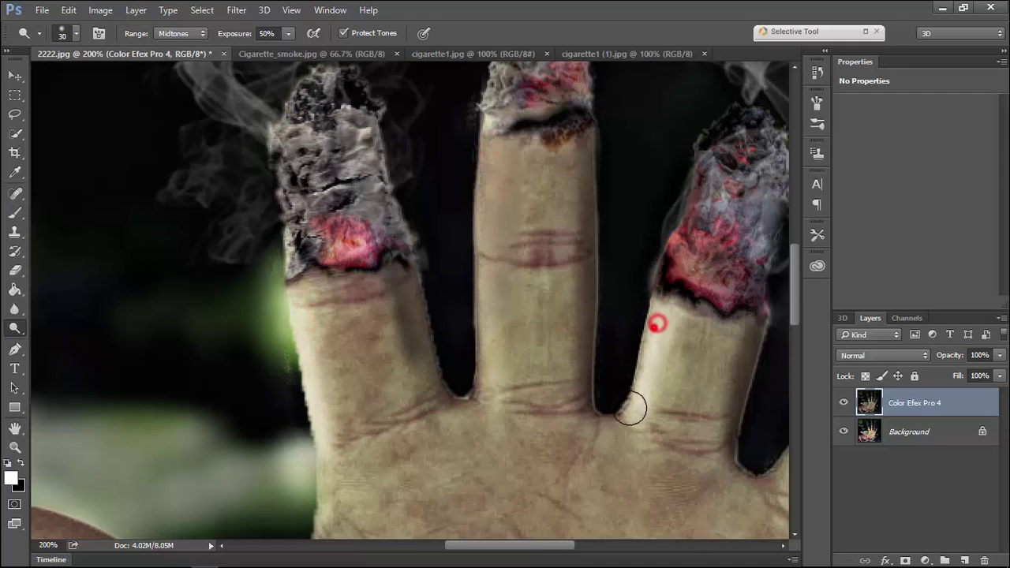
{"action": "left_click_drag", "start_coordinate": [486, 158], "coordinate": [487, 332]}
{"action": "left_click", "coordinate": [480, 349]}
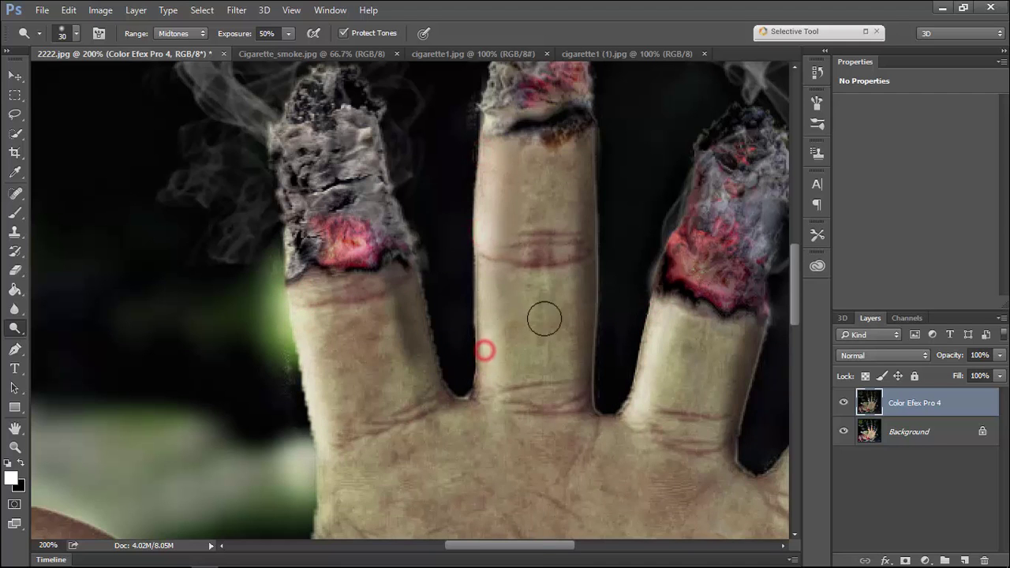
Dodge the right finger's ash, the middle cigarette's left edge, and the thumb.
{"action": "left_click_drag", "start_coordinate": [571, 336], "coordinate": [261, 243]}
{"action": "left_click_drag", "start_coordinate": [503, 335], "coordinate": [575, 226]}
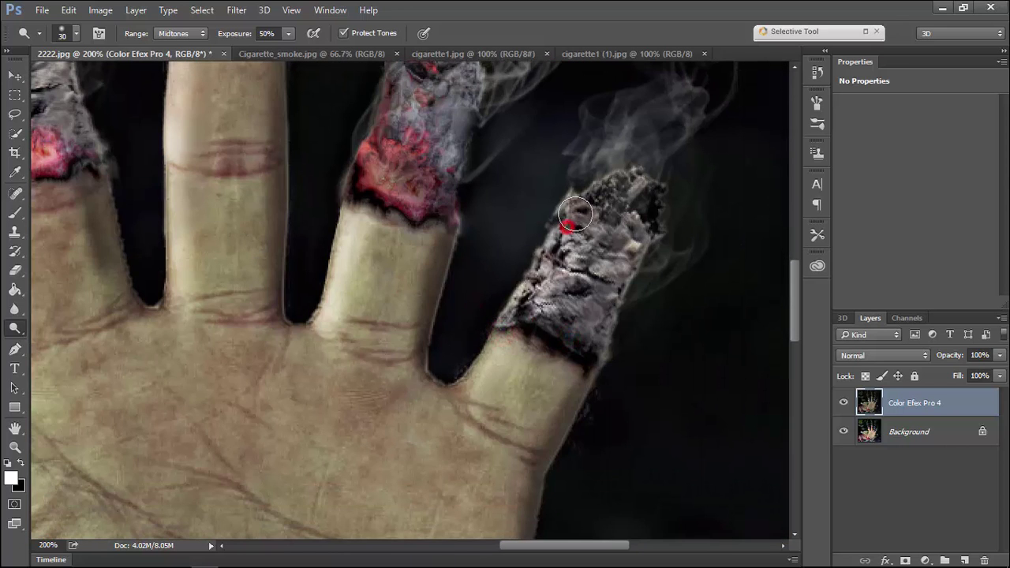
{"action": "left_click_drag", "start_coordinate": [393, 185], "coordinate": [464, 228]}
{"action": "mouse_move", "coordinate": [305, 176]}
{"action": "left_mouse_down"}
{"action": "mouse_move", "coordinate": [400, 381]}
{"action": "mouse_move", "coordinate": [458, 437]}
{"action": "left_mouse_up"}
{"action": "mouse_move", "coordinate": [406, 324]}
{"action": "left_mouse_down"}
{"action": "mouse_move", "coordinate": [414, 416]}
{"action": "mouse_move", "coordinate": [388, 232]}
{"action": "mouse_move", "coordinate": [356, 276]}
{"action": "mouse_move", "coordinate": [371, 371]}
{"action": "left_mouse_up"}
{"action": "mouse_move", "coordinate": [249, 419]}
{"action": "left_mouse_down"}
{"action": "mouse_move", "coordinate": [246, 195]}
{"action": "mouse_move", "coordinate": [390, 289]}
{"action": "left_mouse_up"}
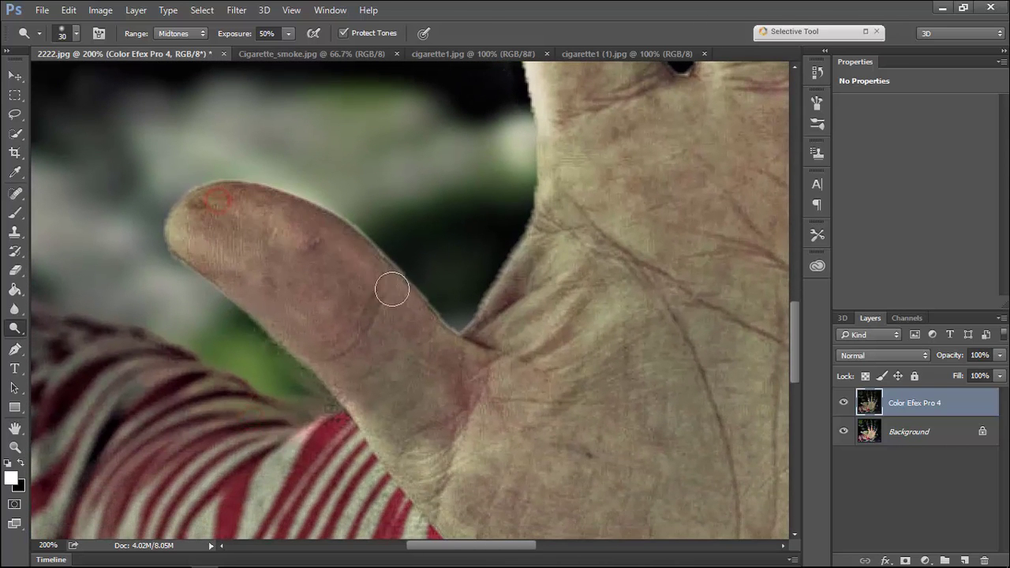
{"action": "left_click_drag", "start_coordinate": [207, 216], "coordinate": [341, 268]}
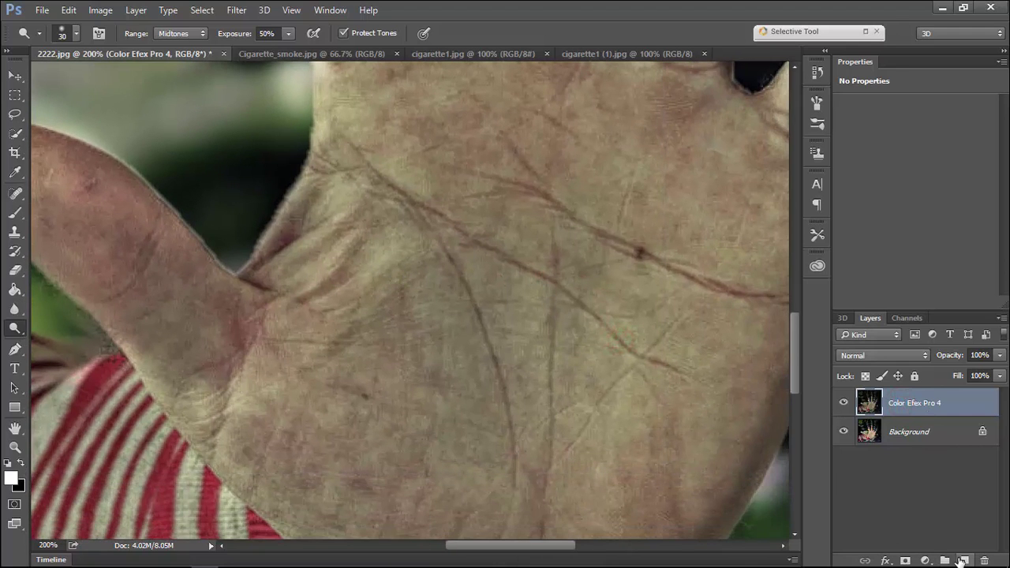
Add a layer mask to the Color Efex Pro 4 layer and set a soft 75 px brush at 15% opacity.
{"action": "left_click", "coordinate": [904, 562]}
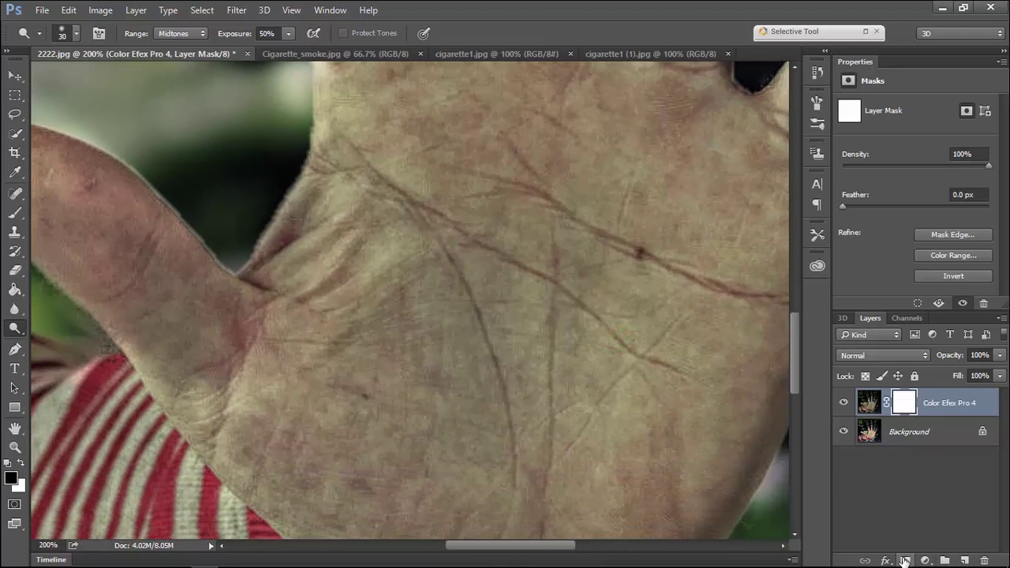
{"action": "left_click", "coordinate": [15, 212]}
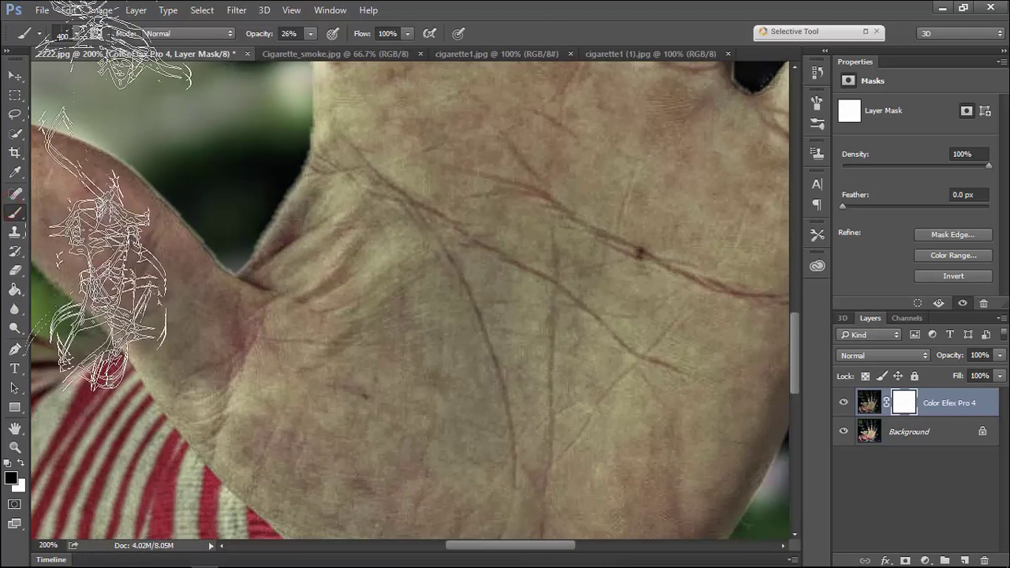
{"action": "left_click", "coordinate": [62, 33]}
{"action": "left_click", "coordinate": [173, 146]}
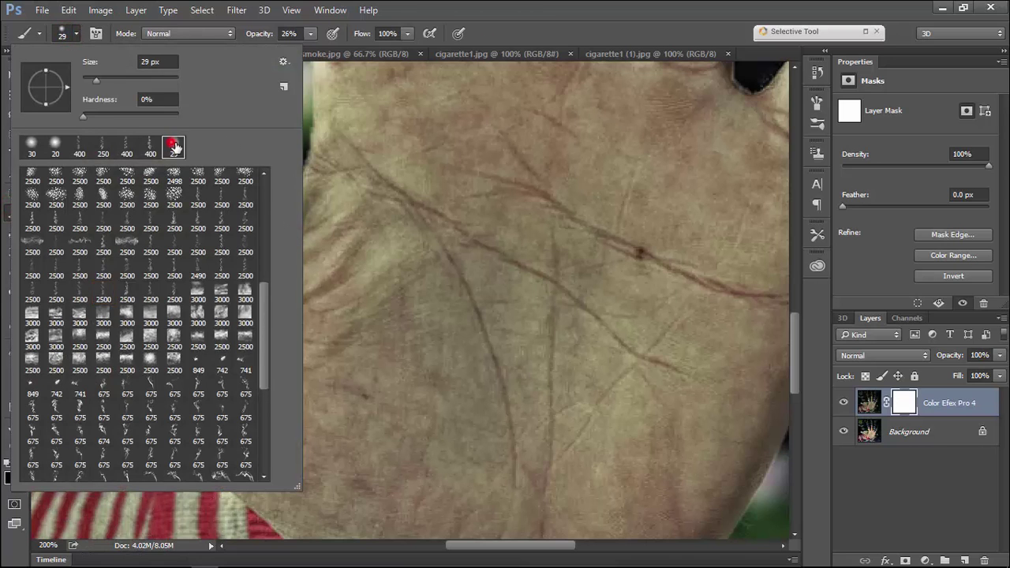
{"action": "left_click", "coordinate": [545, 27]}
{"action": "left_click", "coordinate": [311, 33]}
{"action": "right_click", "coordinate": [445, 334]}
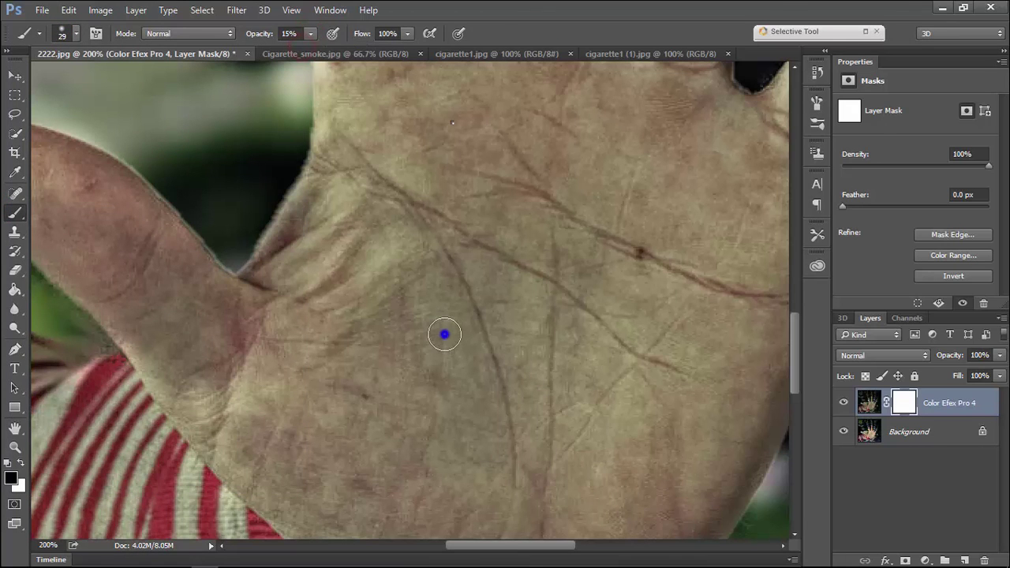
{"action": "left_click", "coordinate": [558, 157]}
{"action": "left_click", "coordinate": [423, 252]}
Paint the mask at 15% then 35% opacity to soften the effect over palm and thumb.
{"action": "left_click_drag", "start_coordinate": [423, 252], "coordinate": [434, 307]}
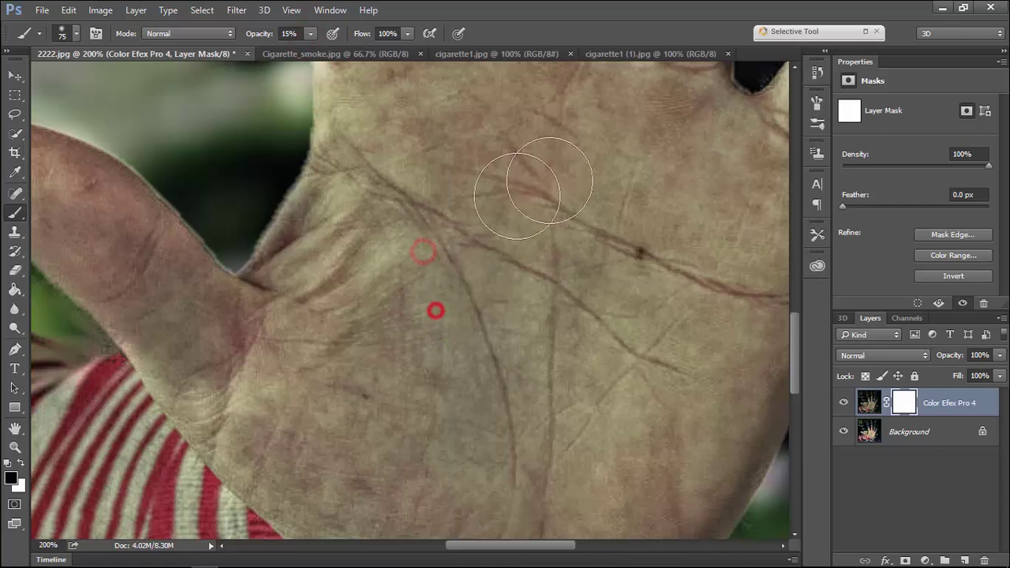
{"action": "key", "text": "ctrl+minus"}
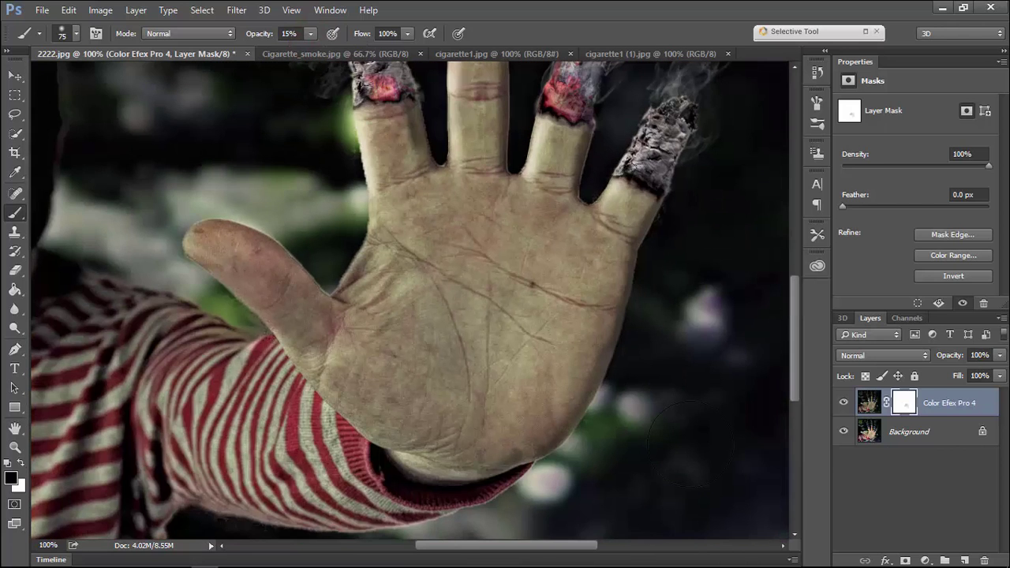
{"action": "mouse_move", "coordinate": [544, 352]}
{"action": "left_mouse_down"}
{"action": "mouse_move", "coordinate": [561, 263]}
{"action": "mouse_move", "coordinate": [555, 352]}
{"action": "left_mouse_up"}
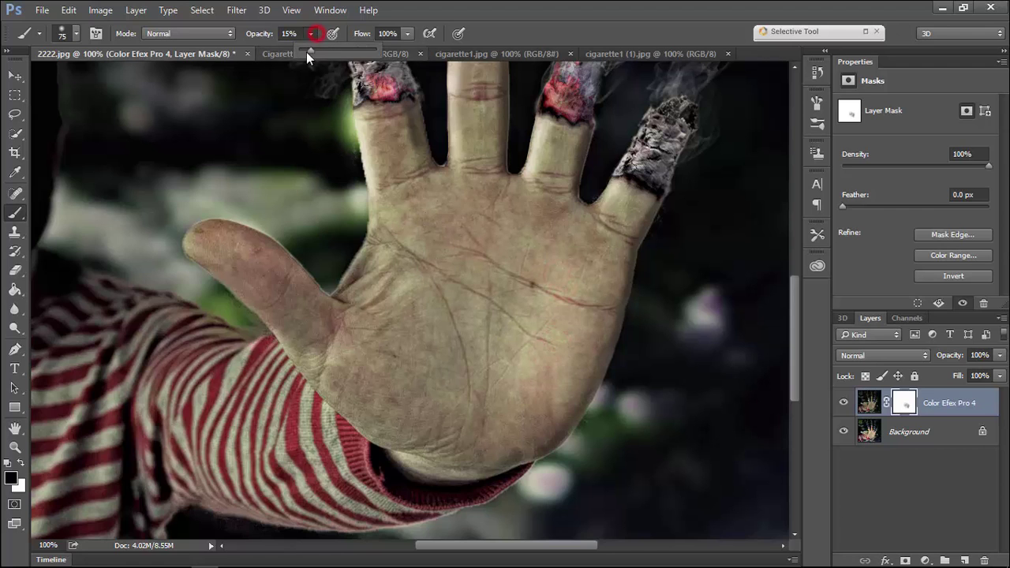
{"action": "left_click", "coordinate": [466, 234]}
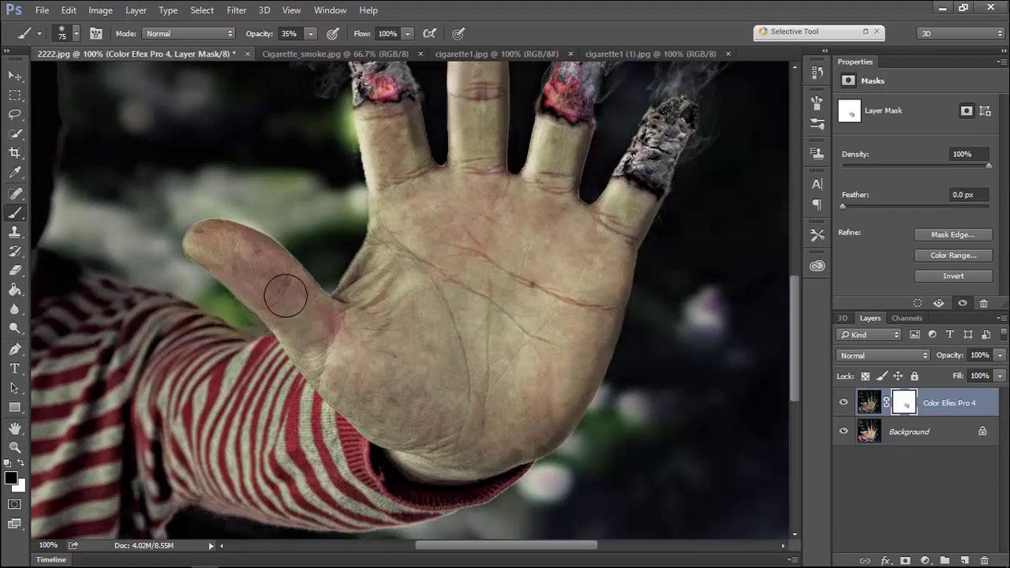
{"action": "mouse_move", "coordinate": [442, 425]}
{"action": "left_mouse_down"}
{"action": "mouse_move", "coordinate": [553, 406]}
{"action": "mouse_move", "coordinate": [401, 356]}
{"action": "mouse_move", "coordinate": [521, 334]}
{"action": "mouse_move", "coordinate": [480, 439]}
{"action": "left_mouse_up"}
{"action": "left_click", "coordinate": [487, 247]}
Pan to the smoking fingertips and zoom out to view the whole image.
{"action": "key", "text": "v"}
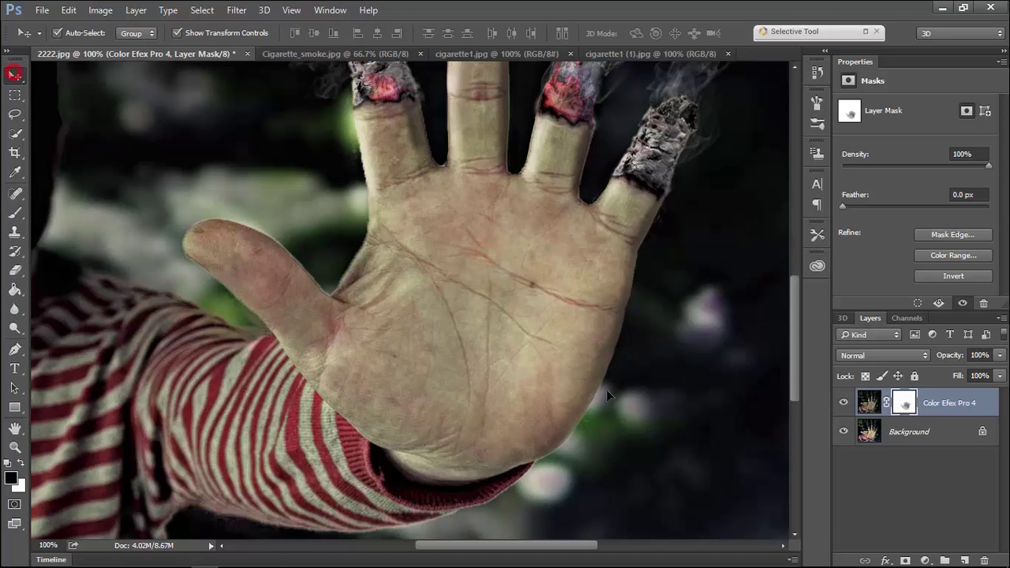
{"action": "left_click_drag", "start_coordinate": [463, 283], "coordinate": [408, 414]}
{"action": "mouse_move", "coordinate": [393, 337]}
{"action": "left_mouse_down"}
{"action": "mouse_move", "coordinate": [390, 437]}
{"action": "mouse_move", "coordinate": [387, 355]}
{"action": "mouse_move", "coordinate": [393, 374]}
{"action": "left_mouse_up"}
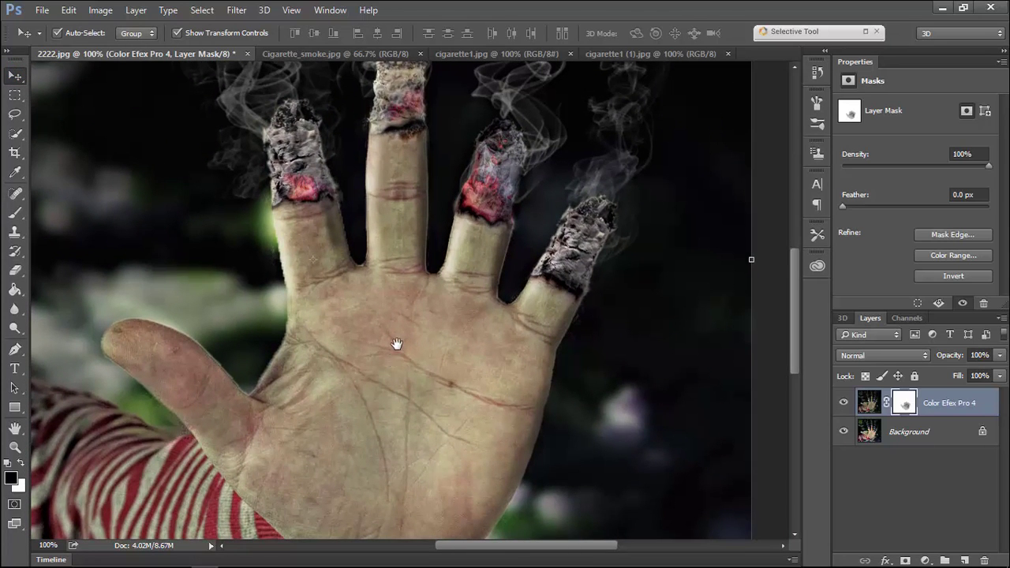
{"action": "key", "text": "ctrl+minus"}
{"action": "key", "text": "ctrl+minus"}
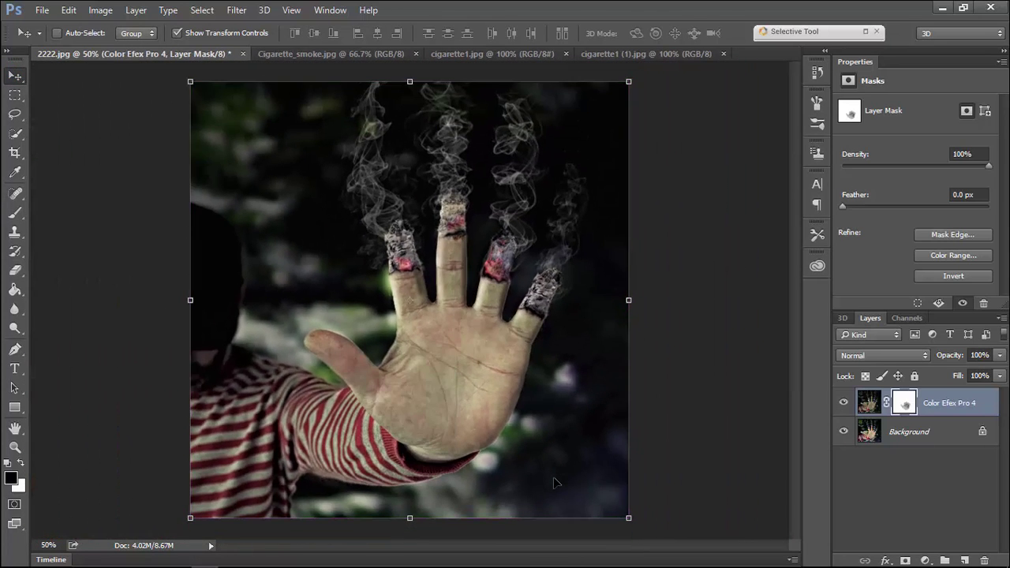
Add a new empty layer and set up a black brush at 30% opacity.
{"action": "left_click", "coordinate": [15, 212]}
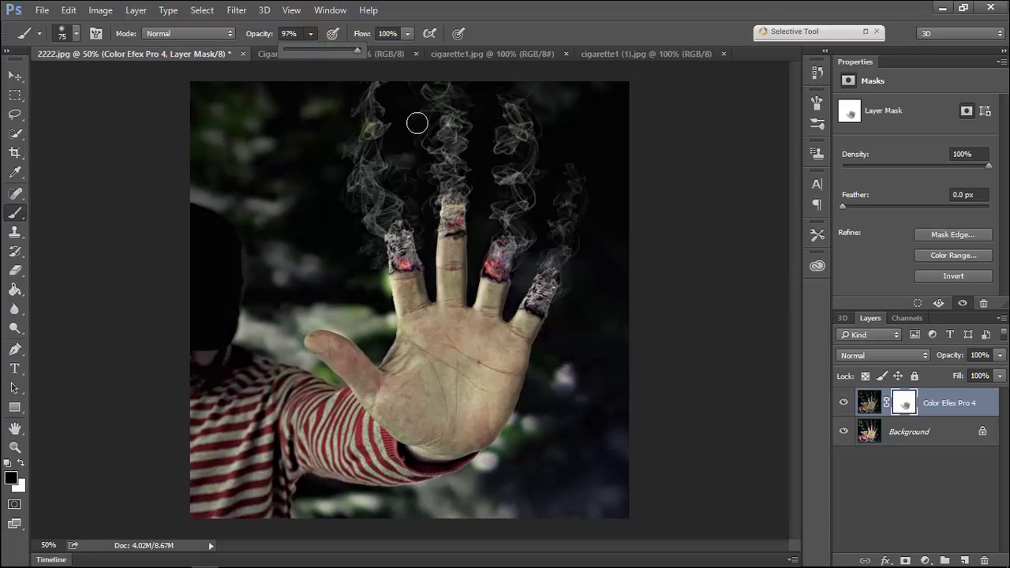
{"action": "left_click", "coordinate": [964, 560]}
{"action": "key", "text": "x"}
{"action": "left_click", "coordinate": [21, 462]}
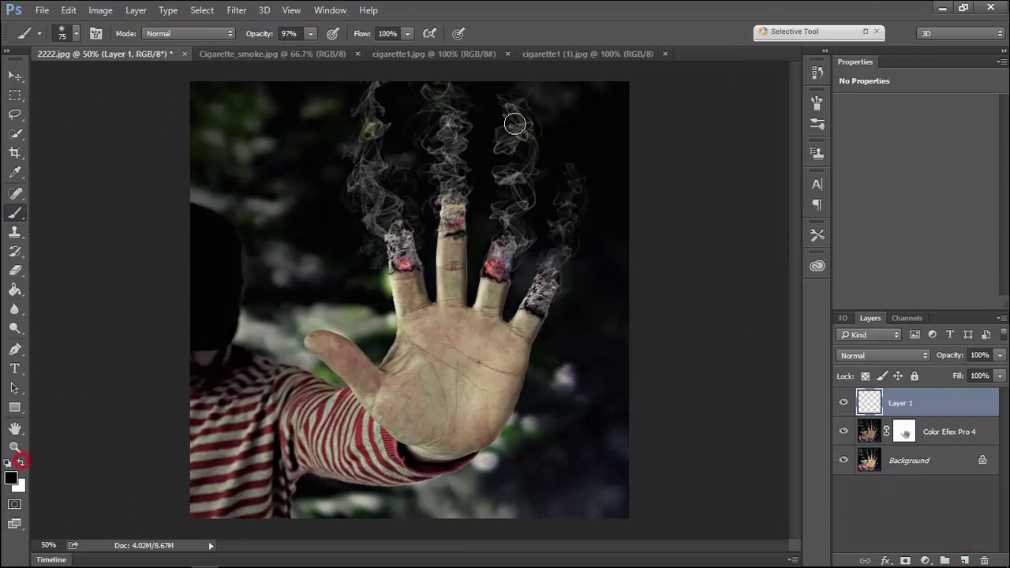
{"action": "left_click", "coordinate": [491, 95]}
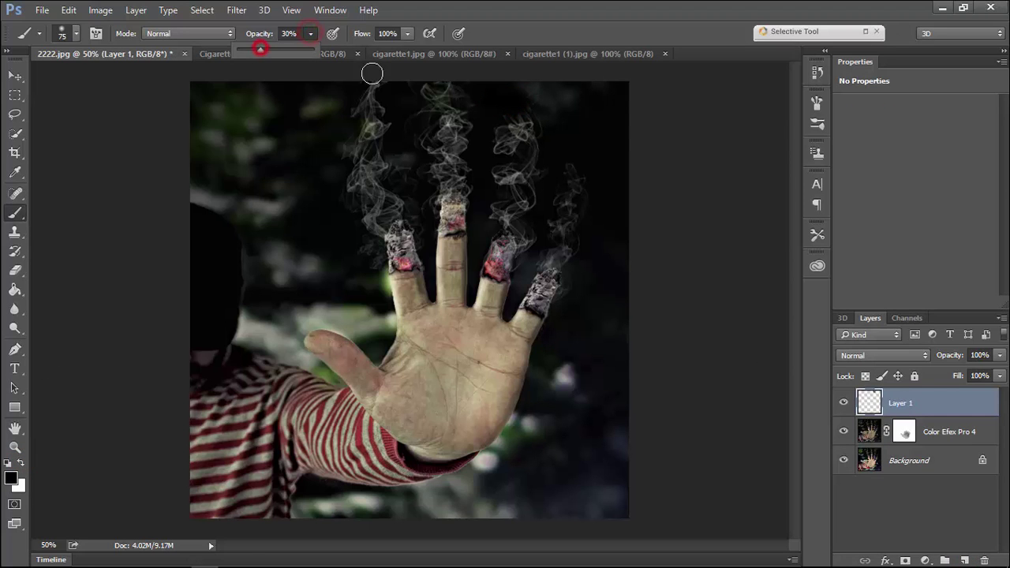
{"action": "left_click", "coordinate": [510, 102]}
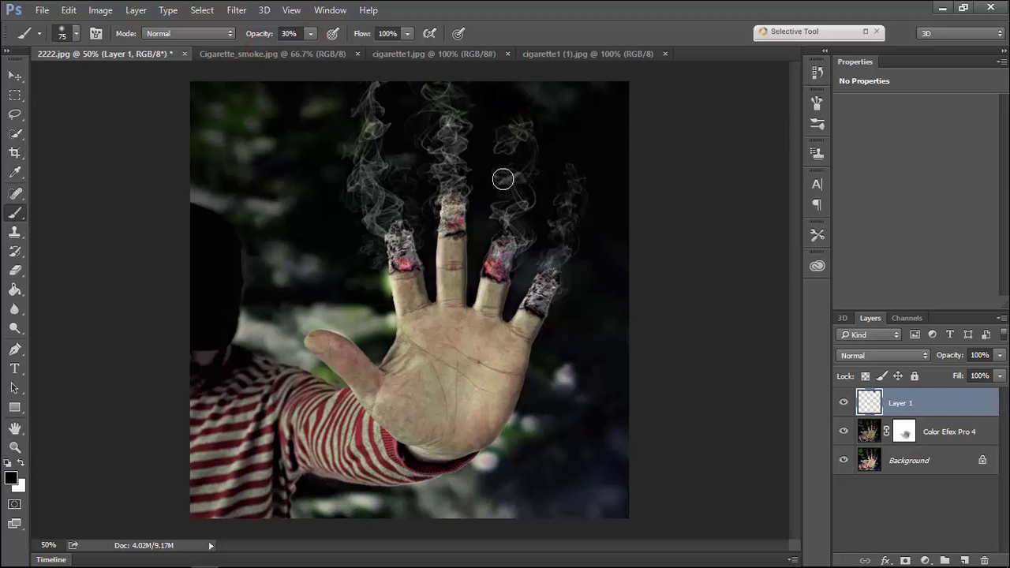
Paint over the tops of the smoke trails above the fingers so they fade into the dark.
{"action": "left_click", "coordinate": [506, 125]}
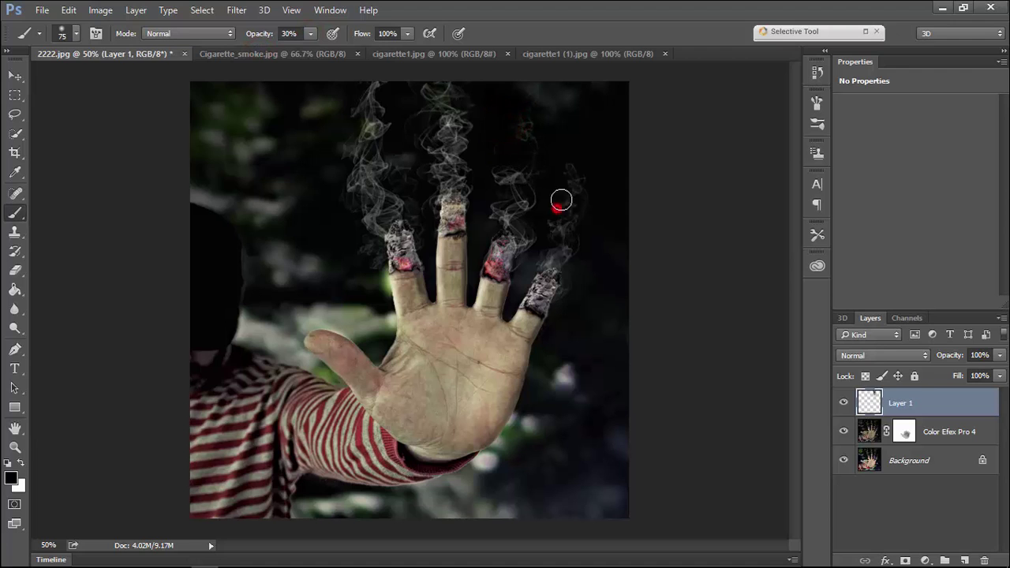
{"action": "mouse_move", "coordinate": [471, 120]}
{"action": "left_mouse_down"}
{"action": "mouse_move", "coordinate": [463, 139]}
{"action": "mouse_move", "coordinate": [459, 92]}
{"action": "left_mouse_up"}
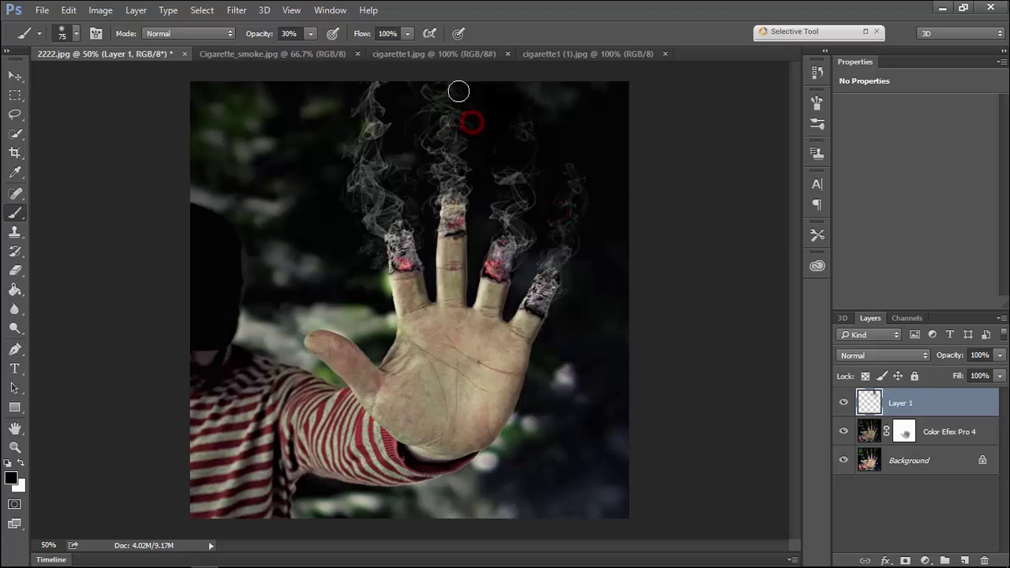
{"action": "left_click_drag", "start_coordinate": [464, 184], "coordinate": [456, 175]}
{"action": "mouse_move", "coordinate": [395, 117]}
{"action": "left_mouse_down"}
{"action": "mouse_move", "coordinate": [397, 163]}
{"action": "mouse_move", "coordinate": [388, 151]}
{"action": "left_mouse_up"}
{"action": "mouse_move", "coordinate": [379, 99]}
{"action": "left_mouse_down"}
{"action": "mouse_move", "coordinate": [374, 131]}
{"action": "mouse_move", "coordinate": [384, 86]}
{"action": "left_mouse_up"}
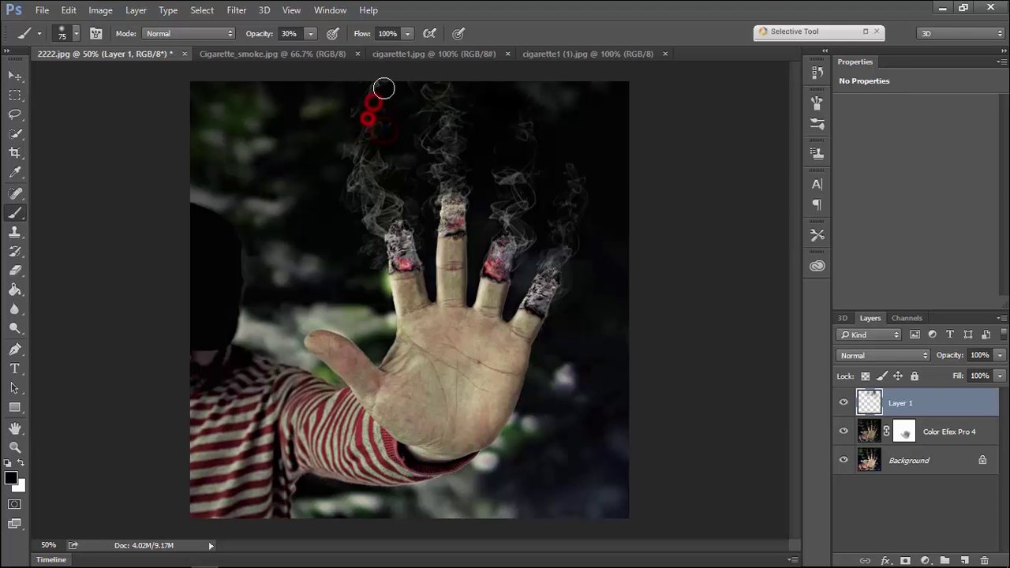
{"action": "left_click_drag", "start_coordinate": [349, 210], "coordinate": [345, 206]}
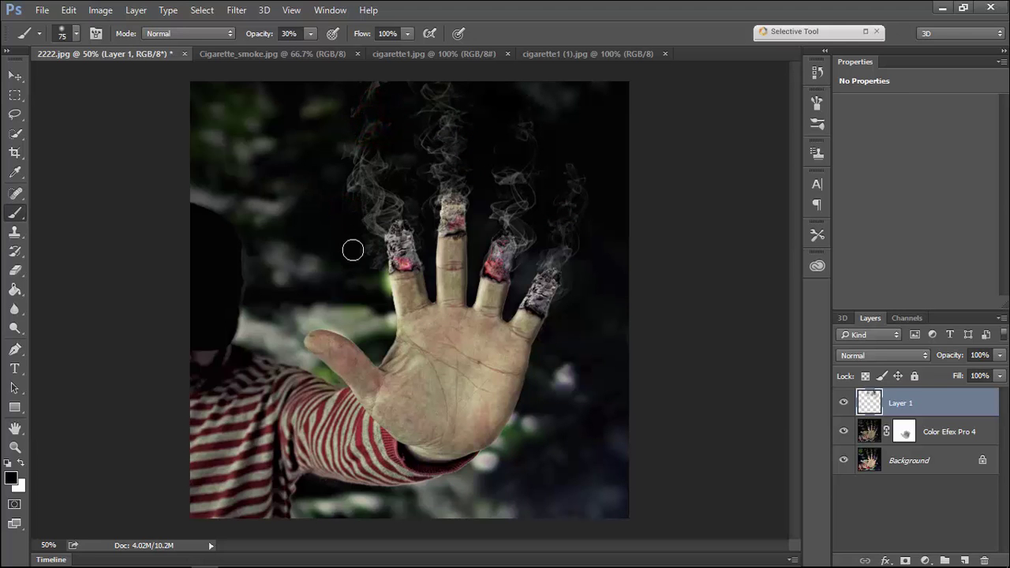
{"action": "left_click_drag", "start_coordinate": [439, 168], "coordinate": [452, 119]}
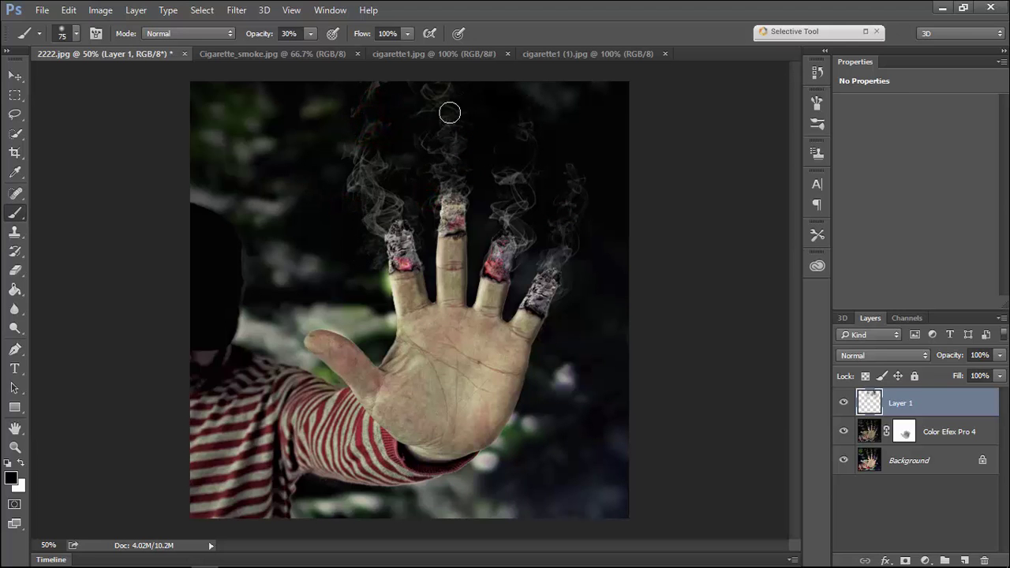
{"action": "left_click", "coordinate": [15, 74]}
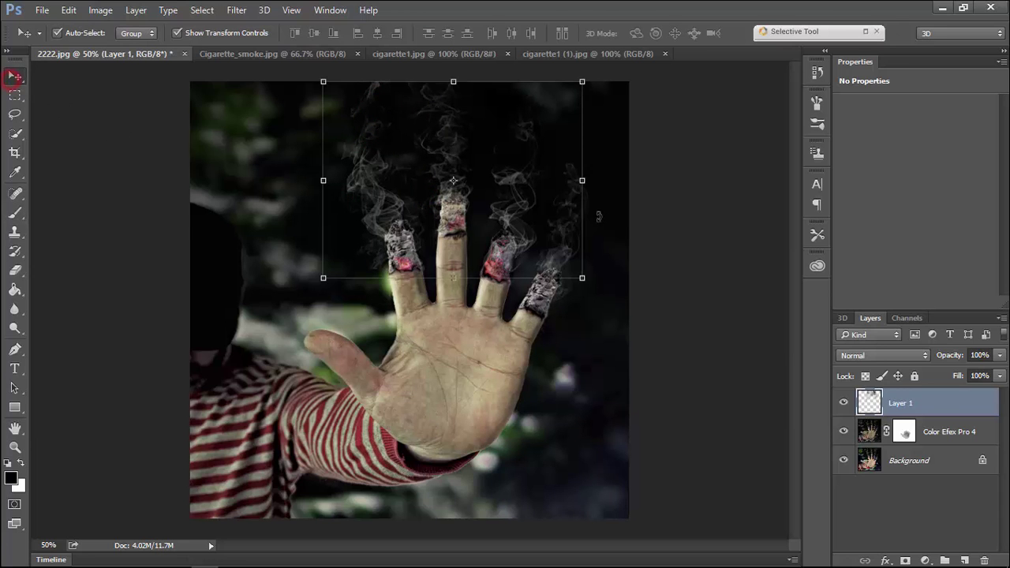
Flatten the image and duplicate the Background layer.
{"action": "left_click", "coordinate": [677, 232]}
{"action": "right_click", "coordinate": [912, 397]}
{"action": "left_click", "coordinate": [640, 552]}
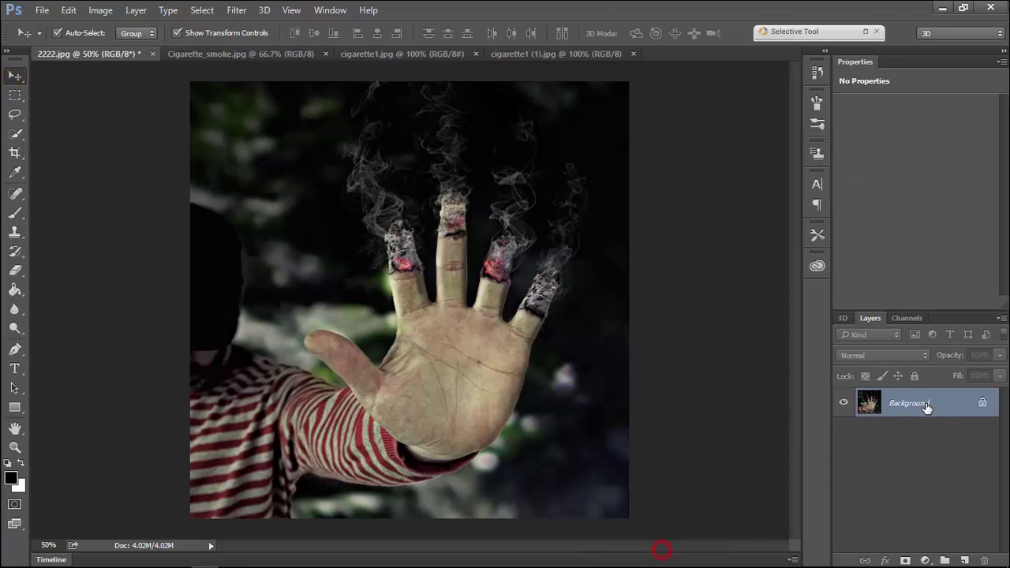
{"action": "left_click_drag", "start_coordinate": [922, 403], "coordinate": [967, 558]}
Apply a 6.1-pixel High Pass filter to the copy and blend it in Soft Light.
{"action": "left_click", "coordinate": [236, 9]}
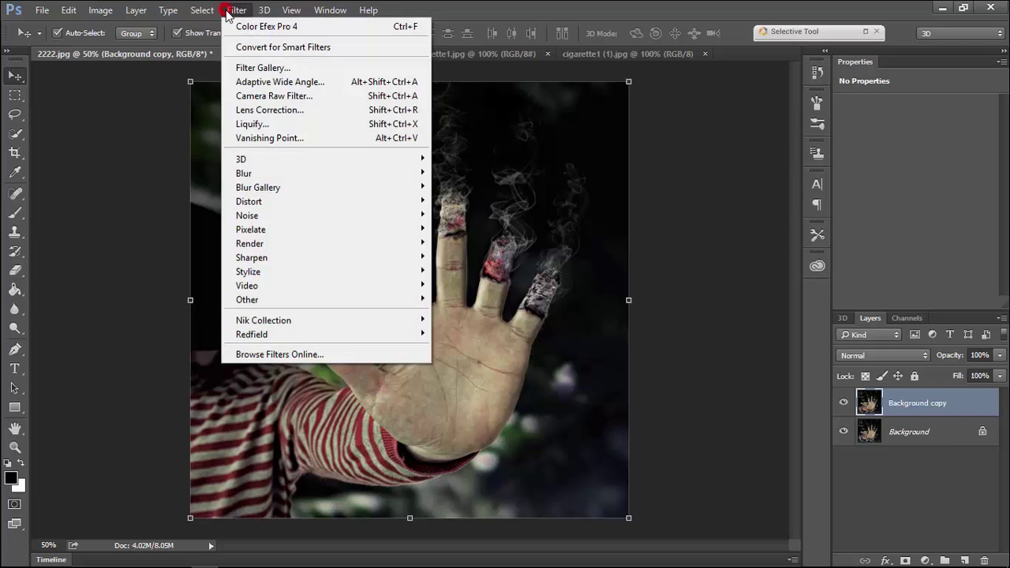
{"action": "mouse_move", "coordinate": [324, 300]}
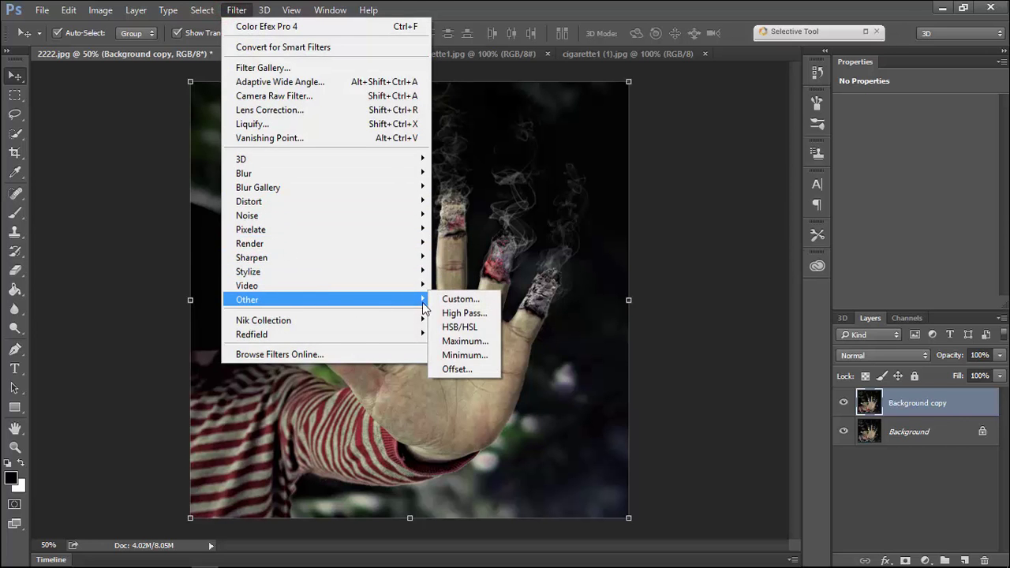
{"action": "left_click", "coordinate": [464, 313]}
{"action": "left_click_drag", "start_coordinate": [458, 332], "coordinate": [443, 332]}
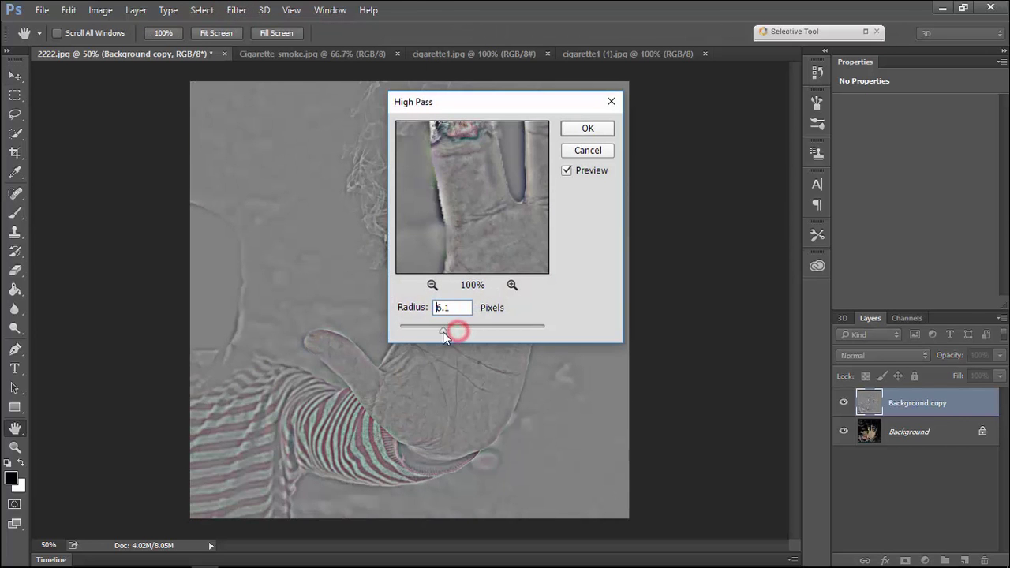
{"action": "left_click", "coordinate": [588, 129]}
{"action": "key", "text": "v"}
{"action": "left_click", "coordinate": [892, 356]}
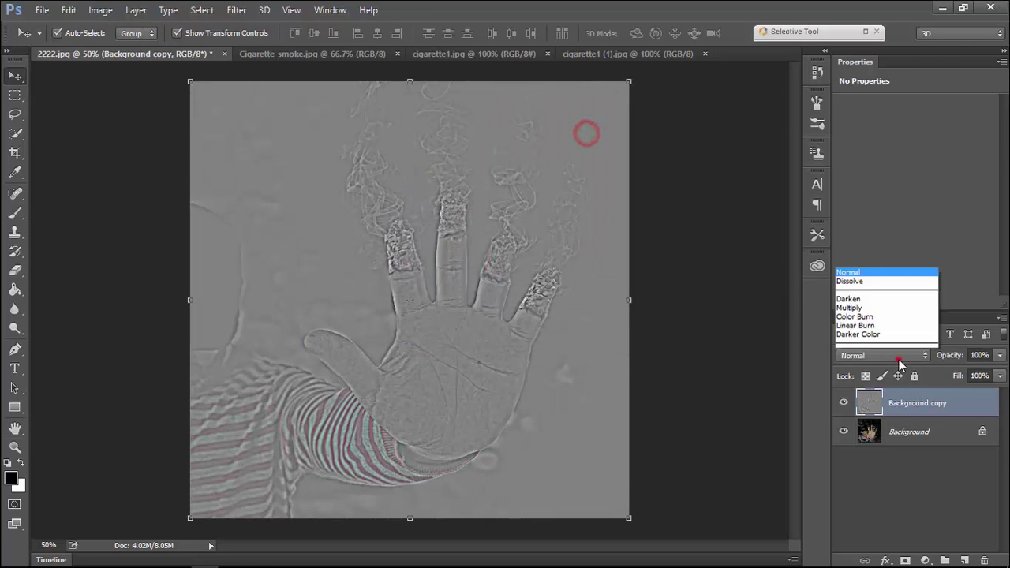
{"action": "left_click", "coordinate": [854, 210]}
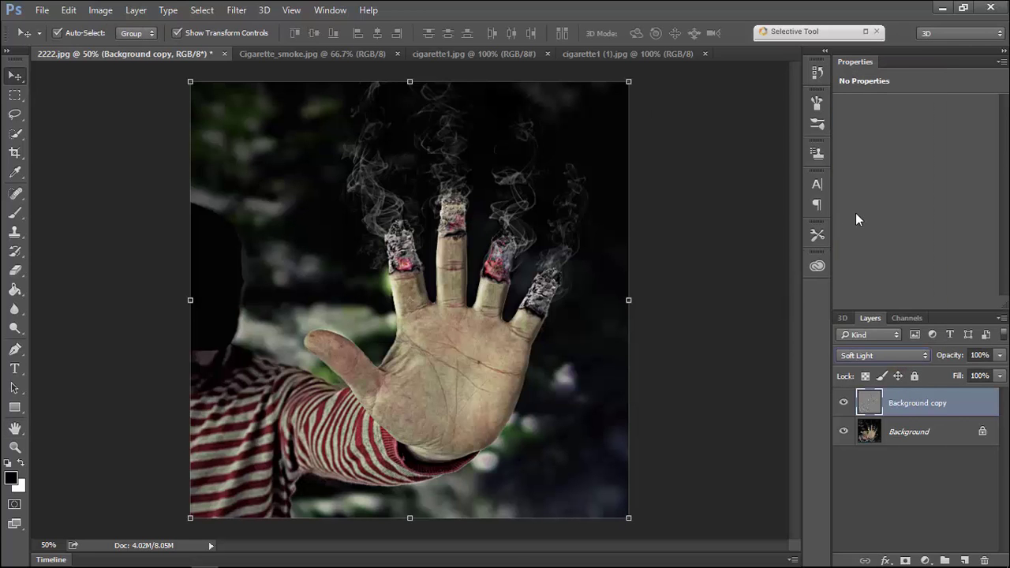
Dodge with an enlarged brush to brighten the palm, fingertip embers and rising smoke.
{"action": "left_click", "coordinate": [15, 328]}
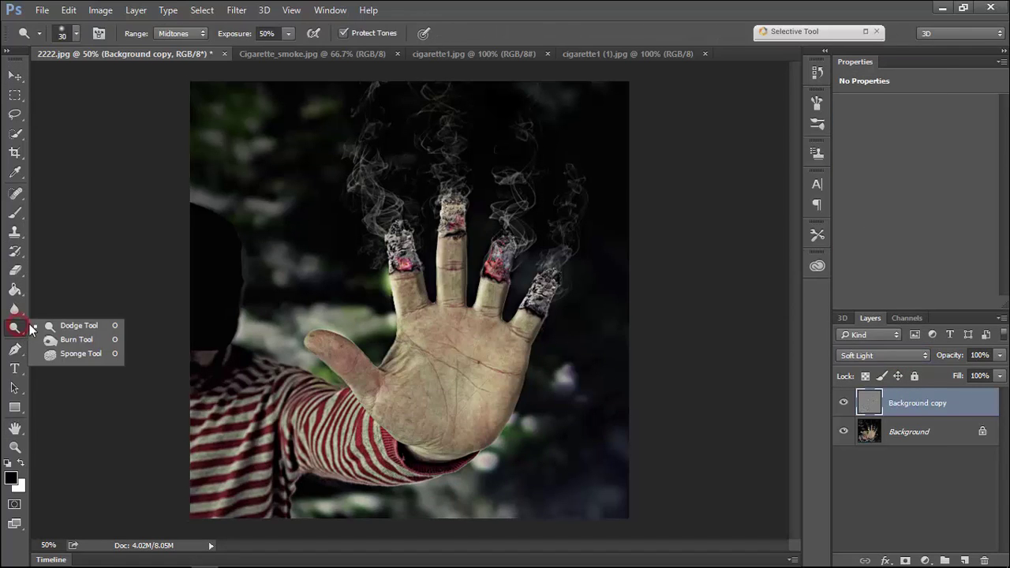
{"action": "left_click", "coordinate": [59, 329]}
{"action": "right_click", "coordinate": [452, 376]}
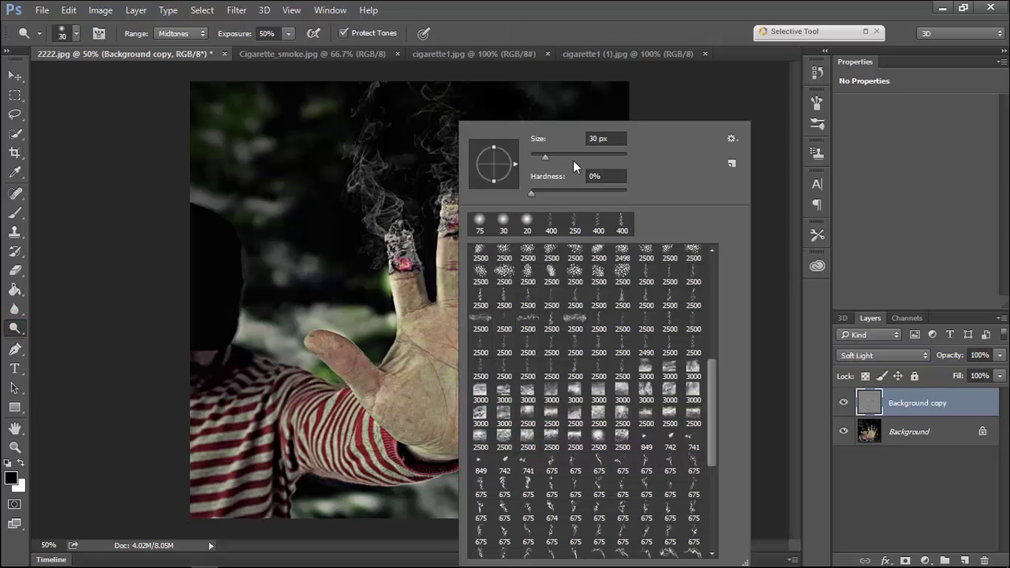
{"action": "key", "text": "Return"}
{"action": "mouse_move", "coordinate": [422, 343]}
{"action": "left_mouse_down"}
{"action": "mouse_move", "coordinate": [440, 327]}
{"action": "mouse_move", "coordinate": [494, 372]}
{"action": "mouse_move", "coordinate": [399, 423]}
{"action": "mouse_move", "coordinate": [463, 395]}
{"action": "mouse_move", "coordinate": [455, 313]}
{"action": "mouse_move", "coordinate": [516, 357]}
{"action": "mouse_move", "coordinate": [555, 270]}
{"action": "left_mouse_up"}
{"action": "left_click_drag", "start_coordinate": [413, 272], "coordinate": [411, 307]}
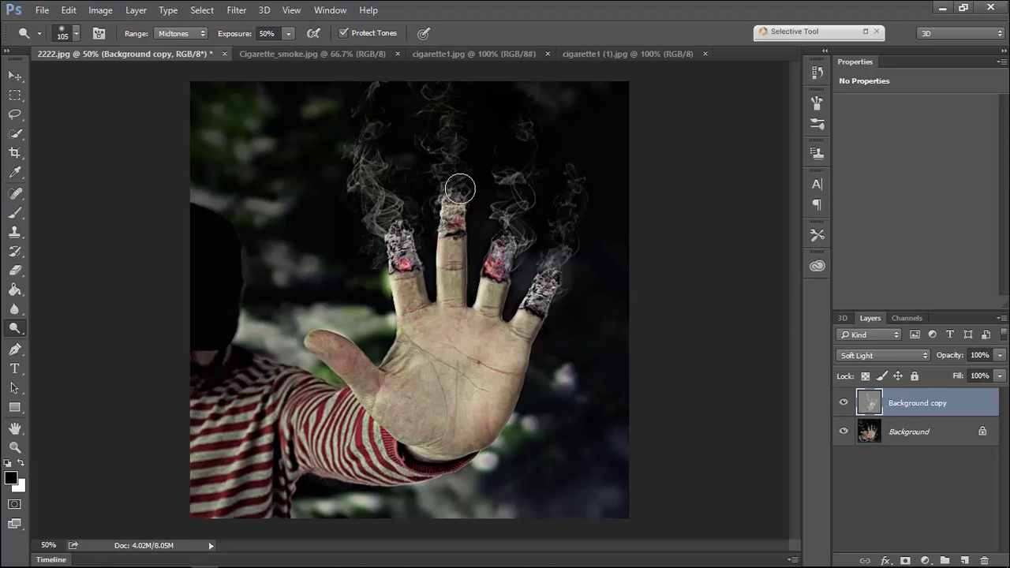
{"action": "left_click_drag", "start_coordinate": [465, 194], "coordinate": [458, 120]}
{"action": "left_click_drag", "start_coordinate": [518, 205], "coordinate": [521, 169]}
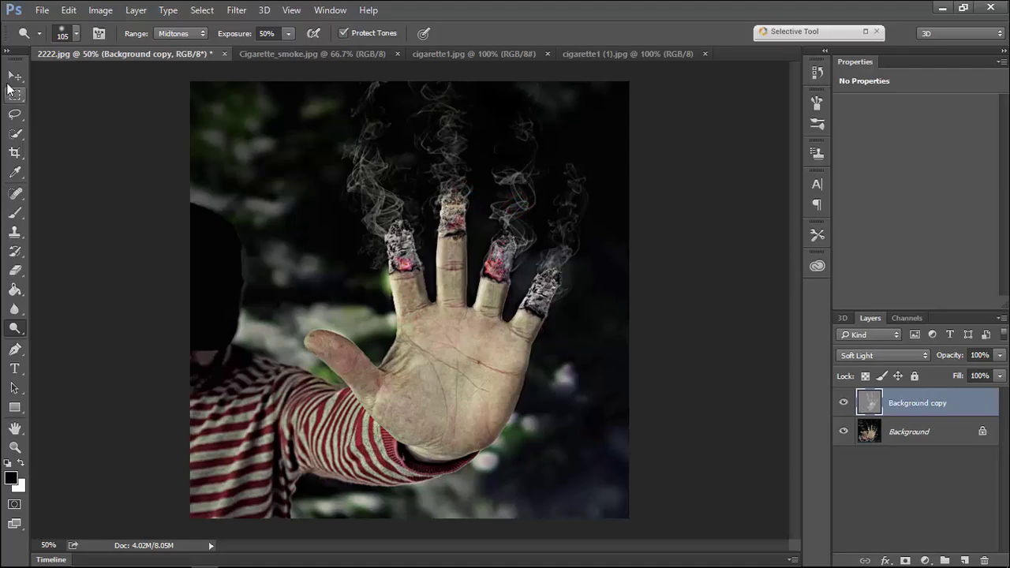
{"action": "left_click", "coordinate": [15, 76]}
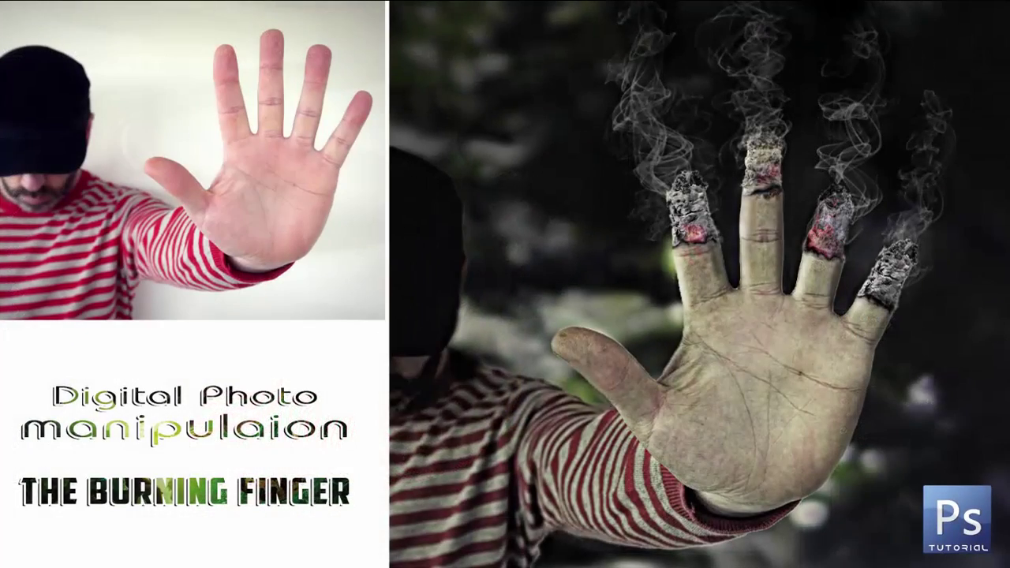